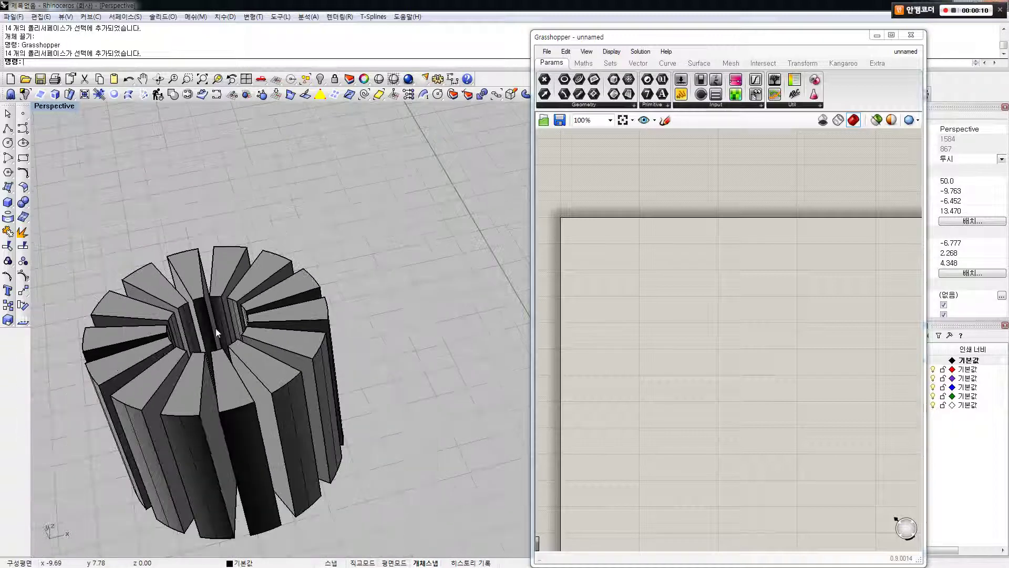
Step: Examine the finished ring of radial wedge-shaped solids in the Perspective view, close up and as a whole
click(604, 295)
scroll(574, 247, up, 2)
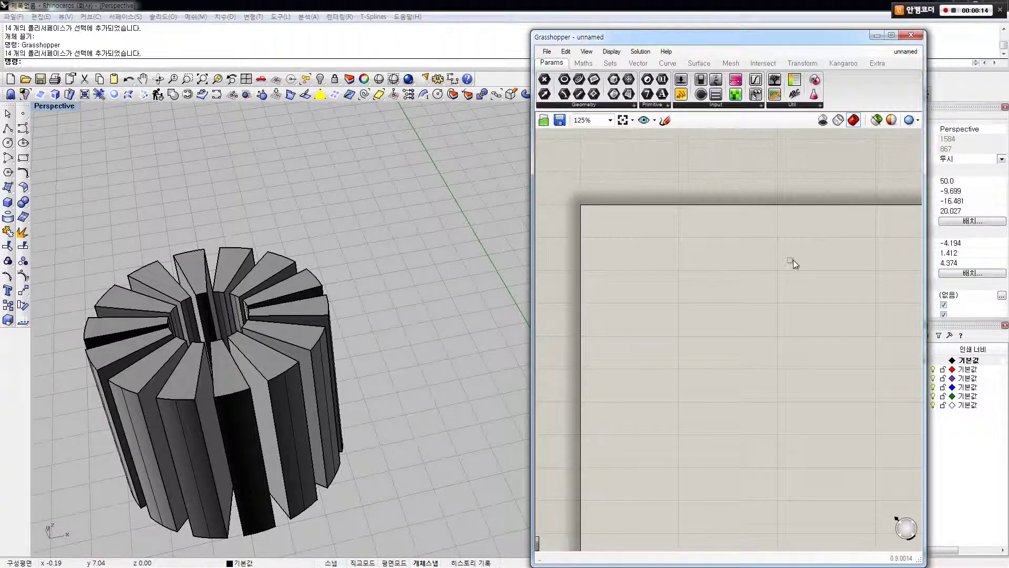
click(376, 310)
scroll(282, 336, up, 3)
click(288, 336)
scroll(263, 257, up, 2)
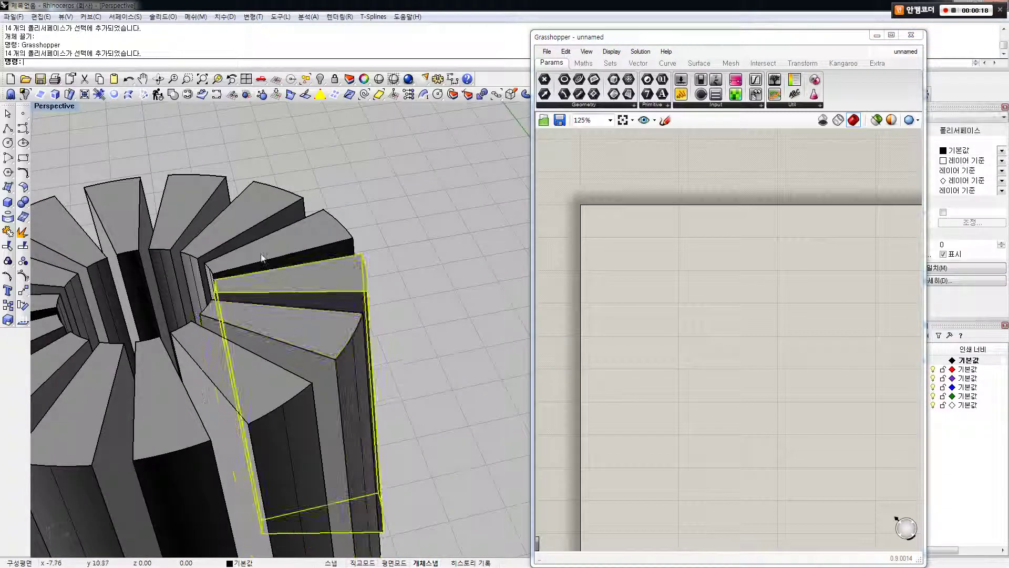
scroll(260, 255, down, 4)
key(Escape)
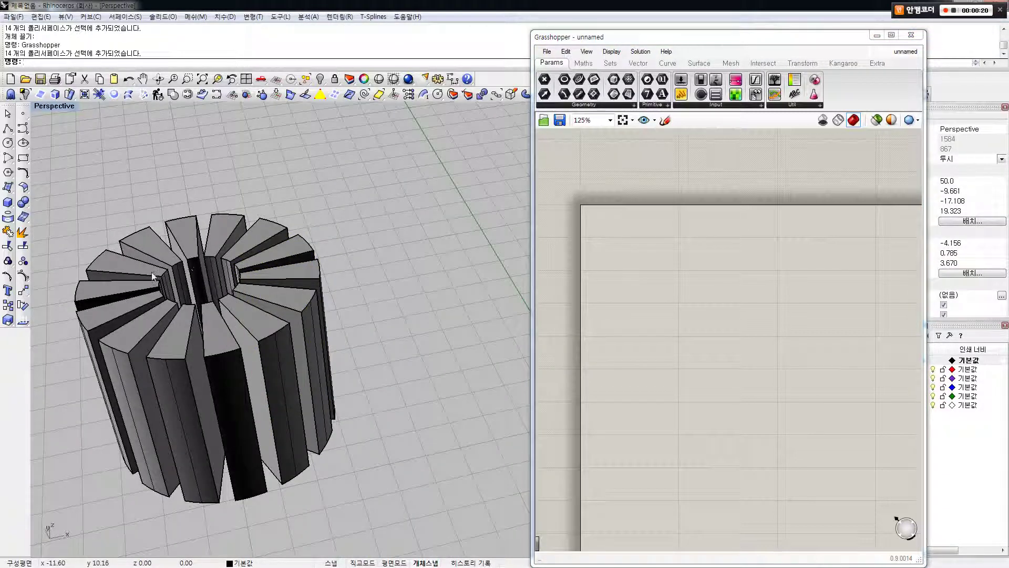
click(665, 210)
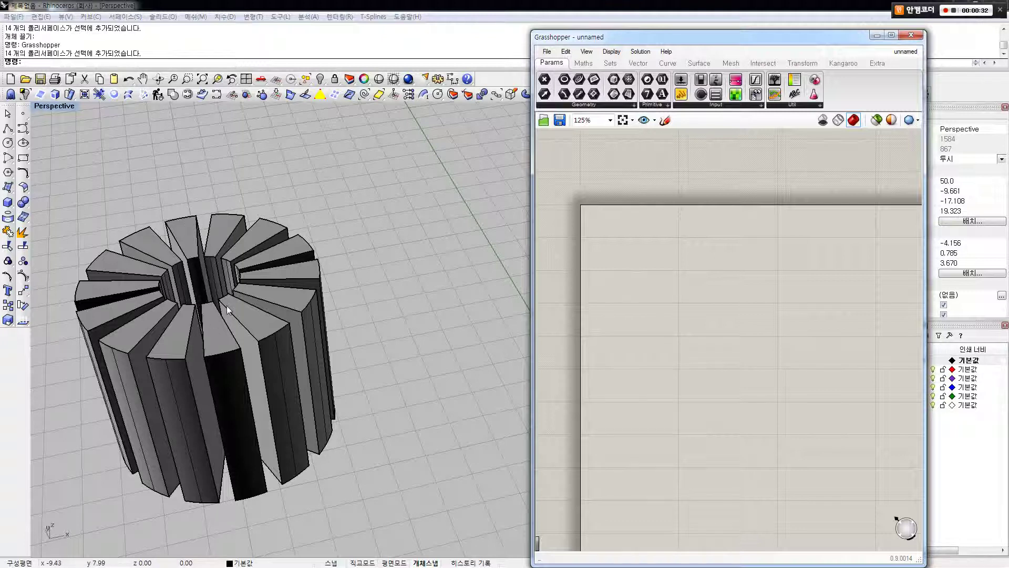
scroll(636, 290, down, 3)
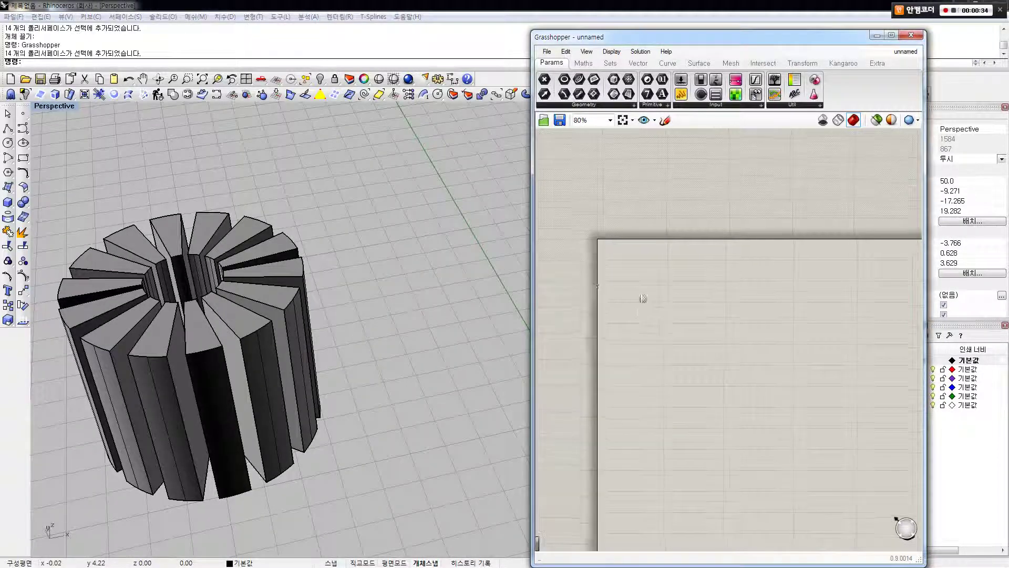
scroll(642, 298, up, 1)
scroll(337, 331, down, 3)
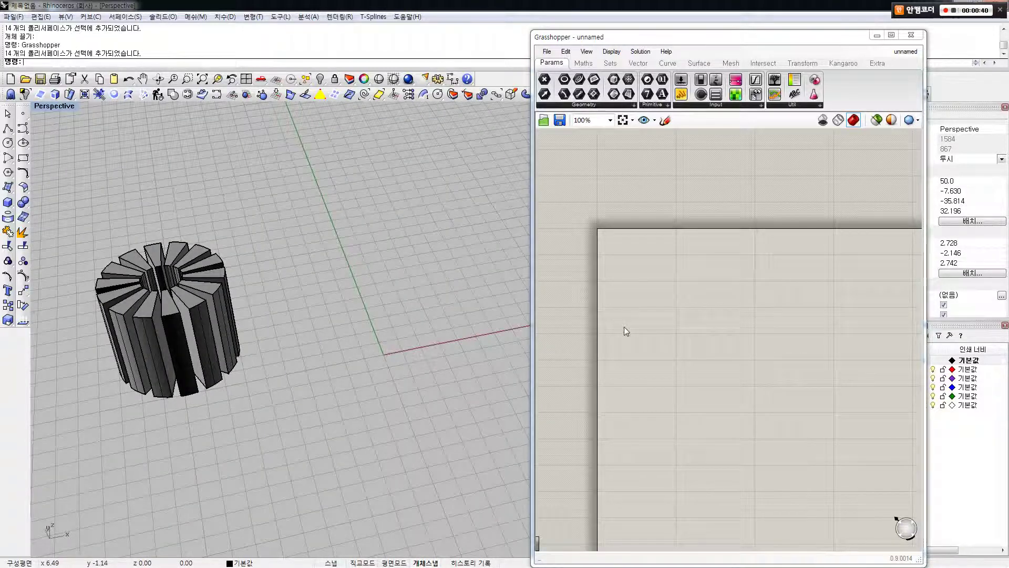
Step: Delete the whole ring of wedge-shaped solids from the Rhino model to leave an empty scene around the origin
click(616, 289)
click(163, 339)
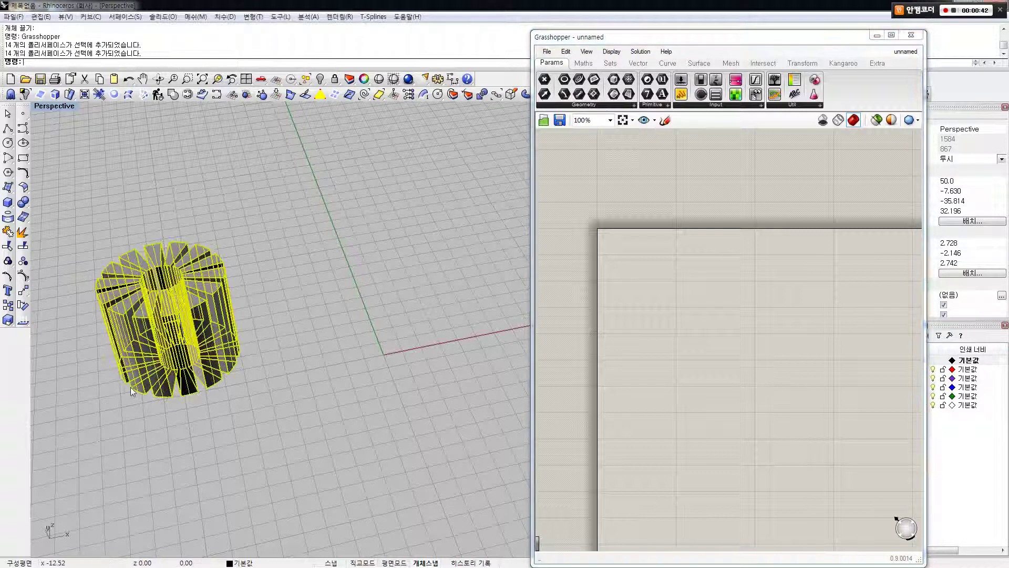
scroll(159, 345, up, 4)
key(Delete)
scroll(305, 355, down, 5)
right_drag(306, 355, 362, 345)
scroll(405, 352, up, 6)
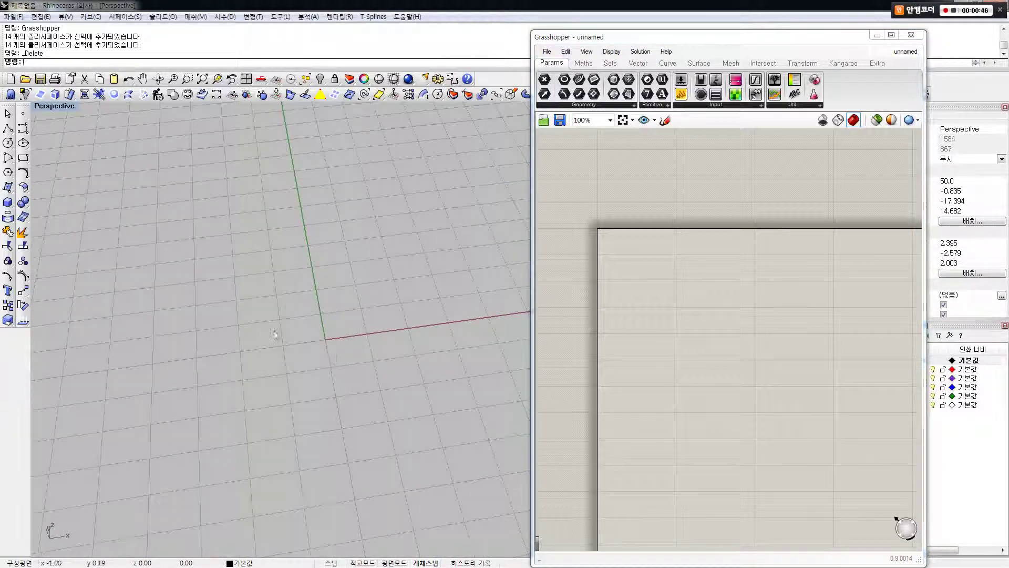
Step: Add a Circle component defined by base plane and radius near the upper corner of the Grasshopper canvas
right_drag(638, 274, 615, 311)
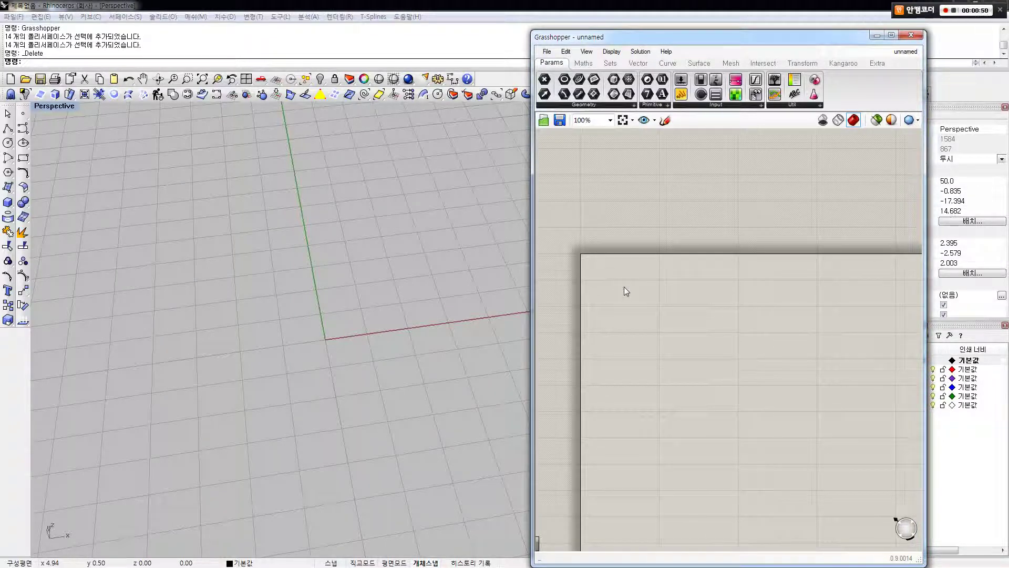
scroll(622, 288, up, 3)
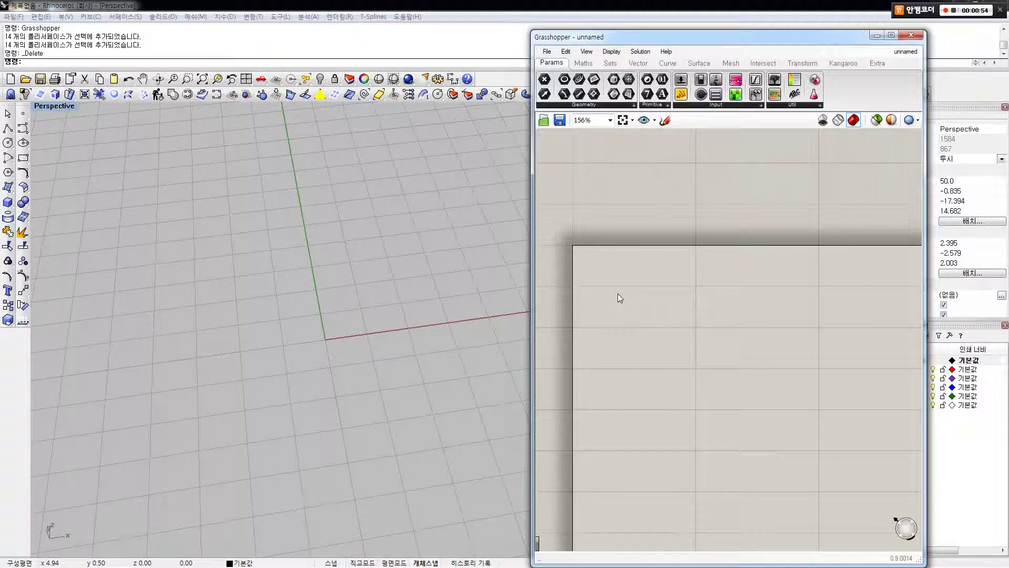
double_click(617, 293)
text(circle)
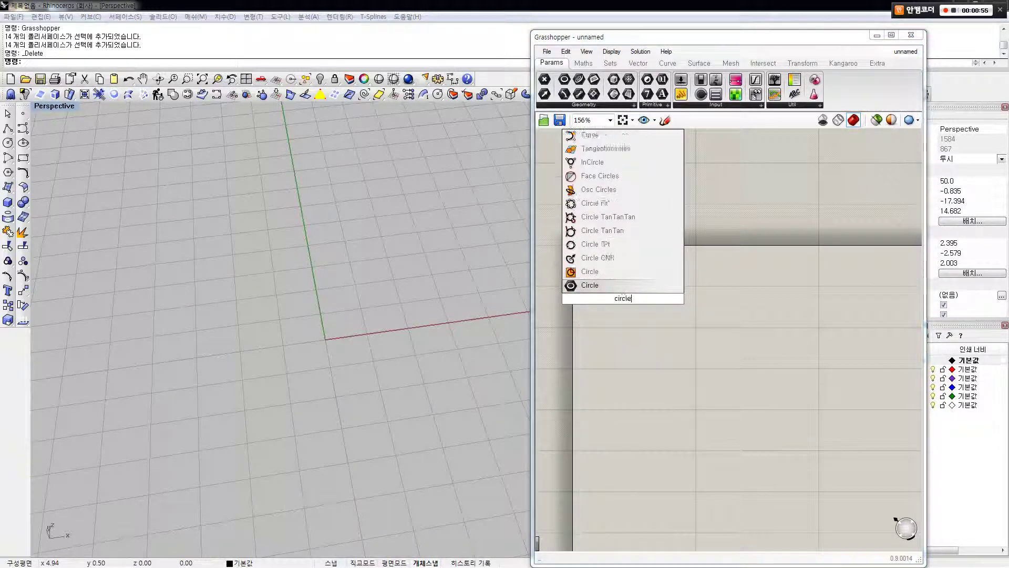
key(Return)
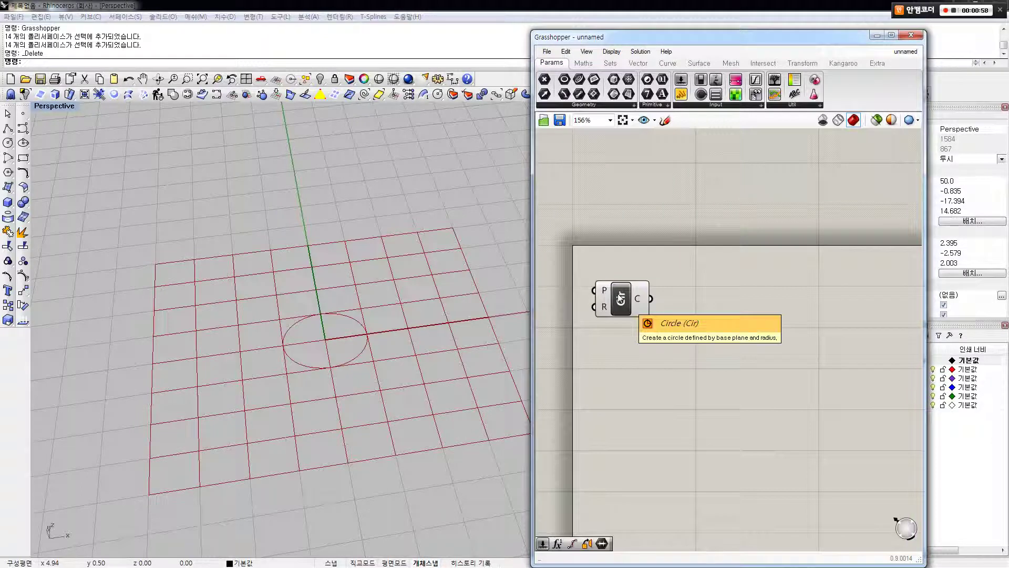
drag(645, 308, 629, 307)
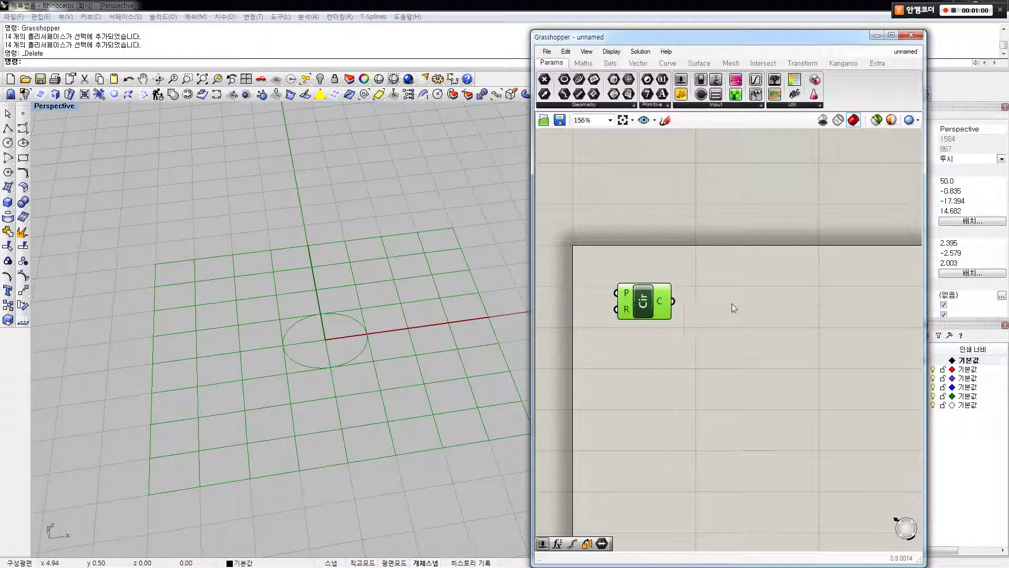
Step: Add an Extrude component beside the Circle component and wire the circle output into its base input B
click(734, 304)
double_click(750, 337)
text(ex)
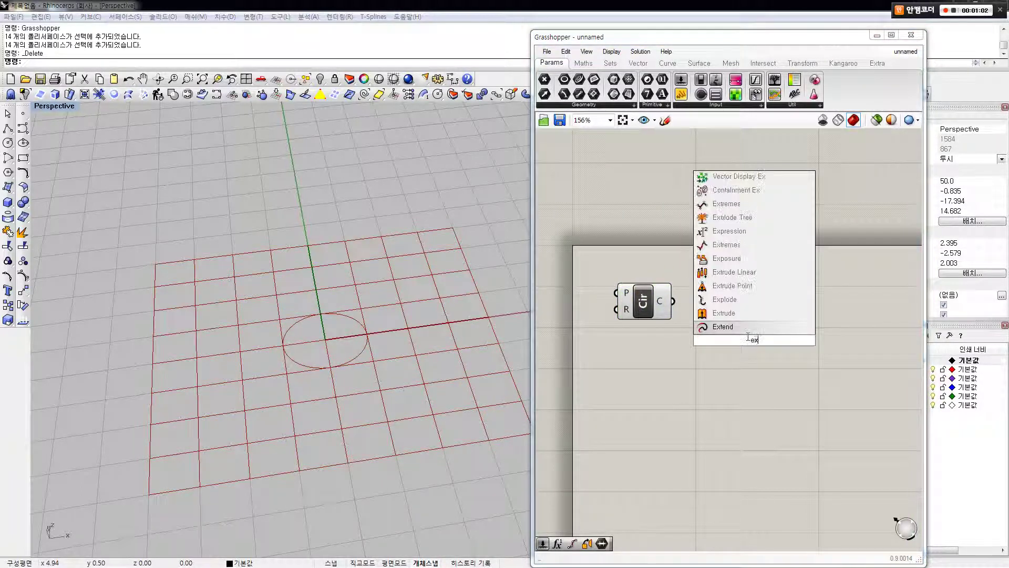
text(trude)
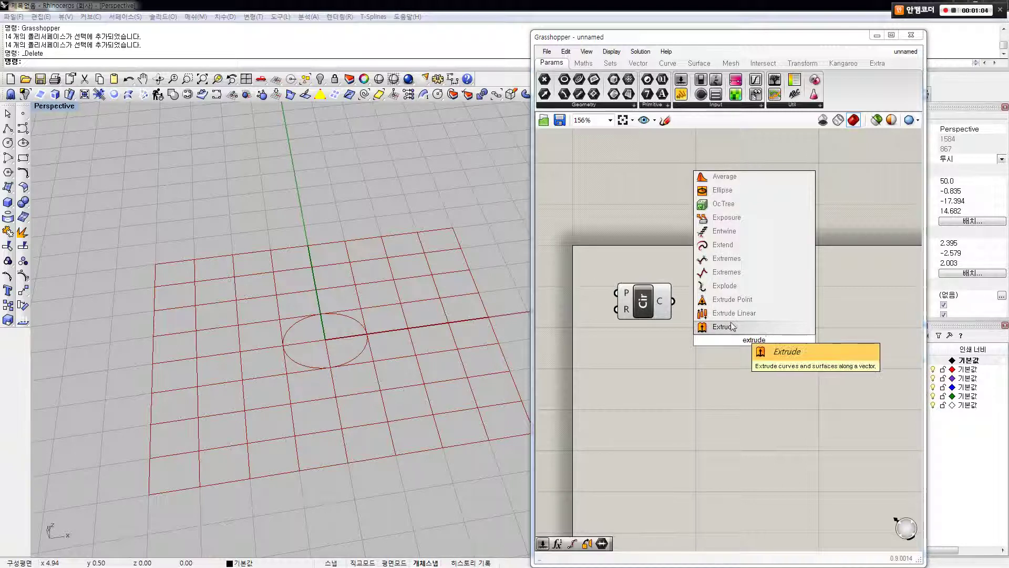
click(729, 327)
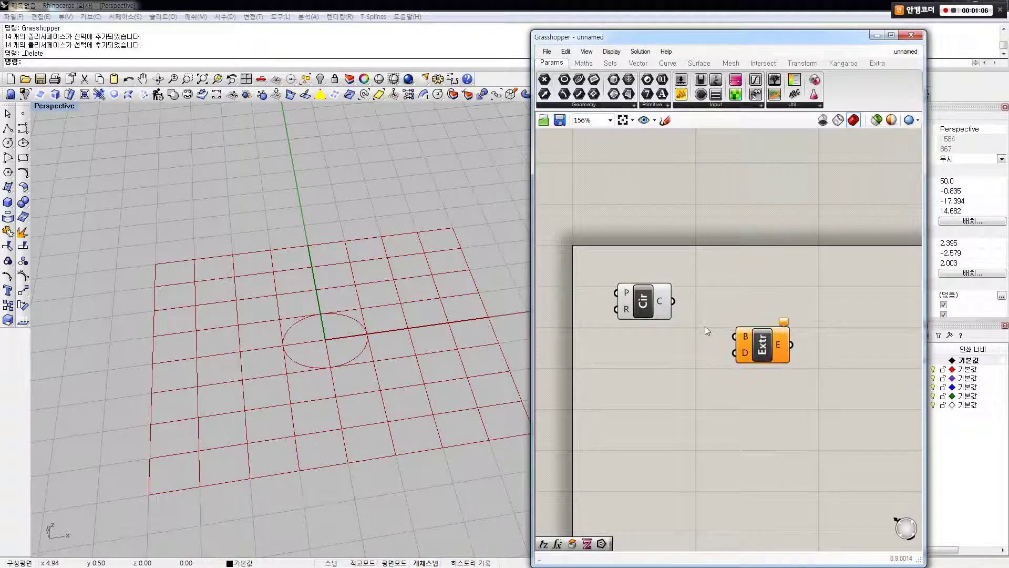
drag(674, 301, 755, 339)
click(738, 315)
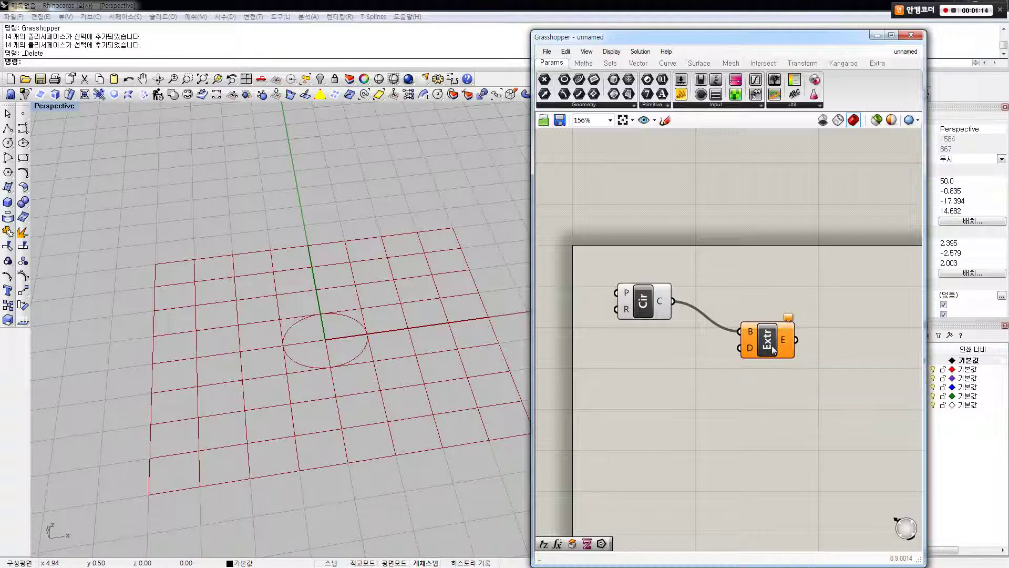
Step: Add a Unit Z vector component below the Circle and wire its output into the Extrude direction input D
double_click(694, 352)
text(z)
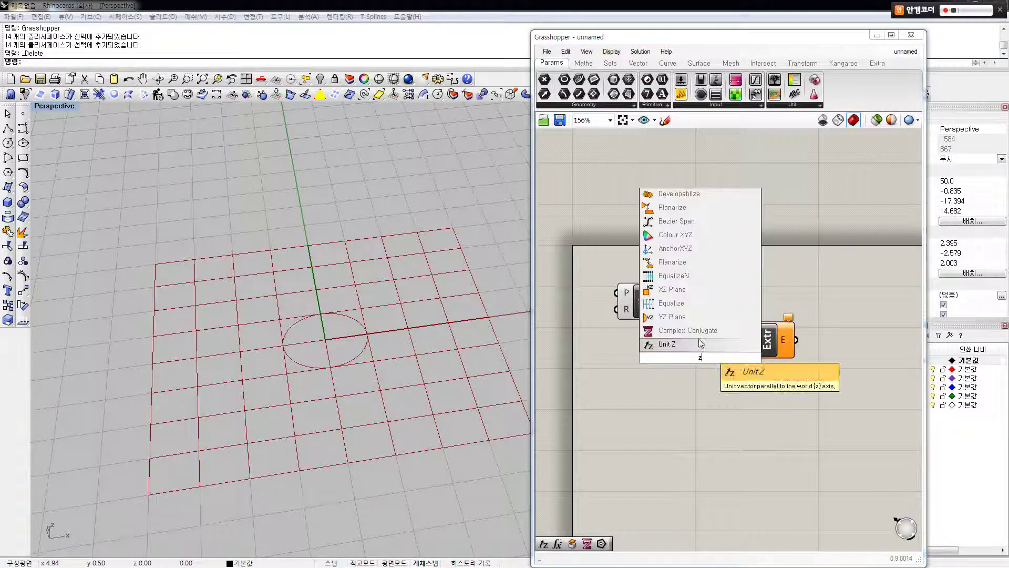
click(701, 343)
click(688, 354)
drag(719, 354, 740, 348)
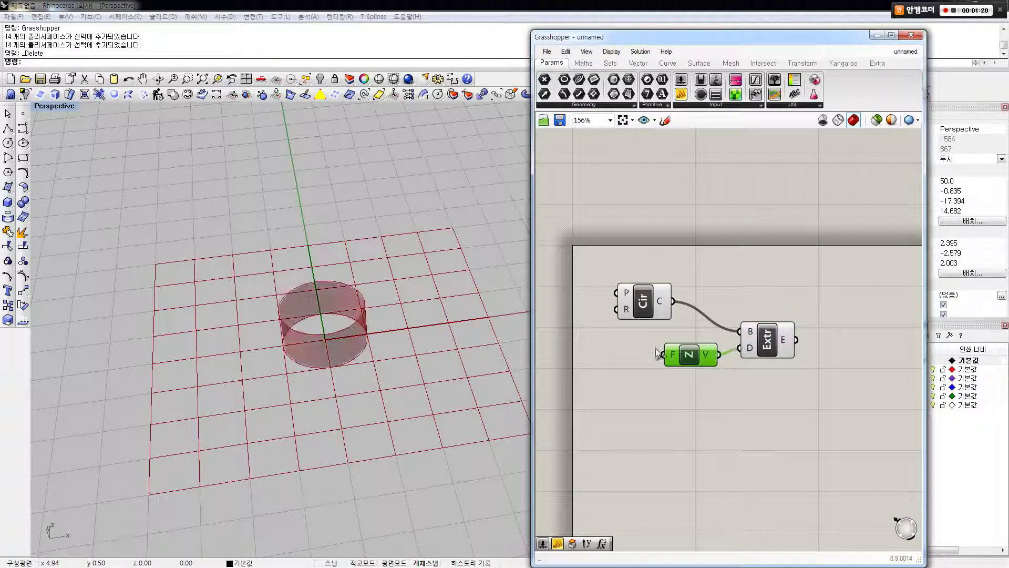
click(657, 353)
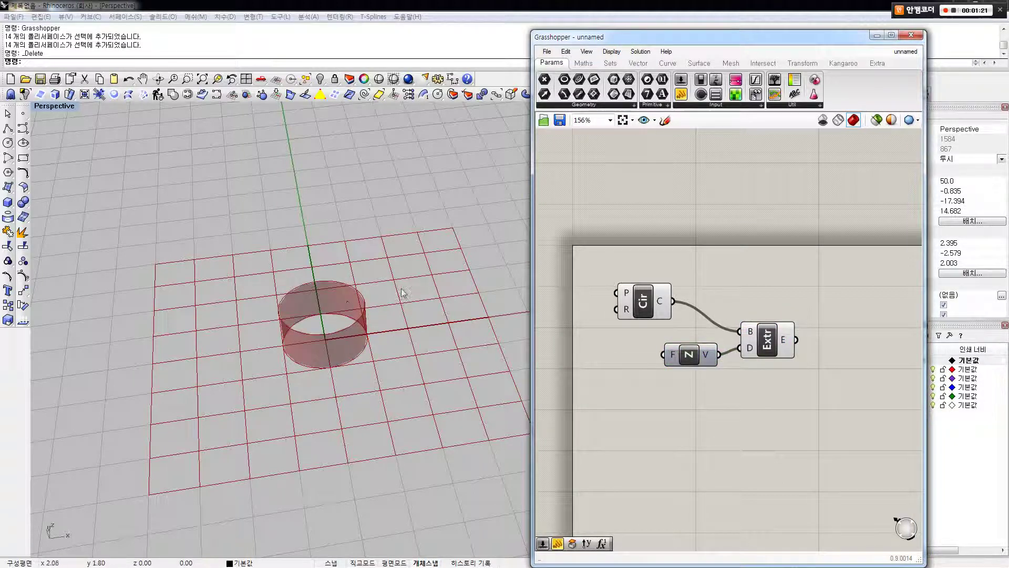
Step: Set the Grasshopper preview mesh quality to High Quality
click(912, 123)
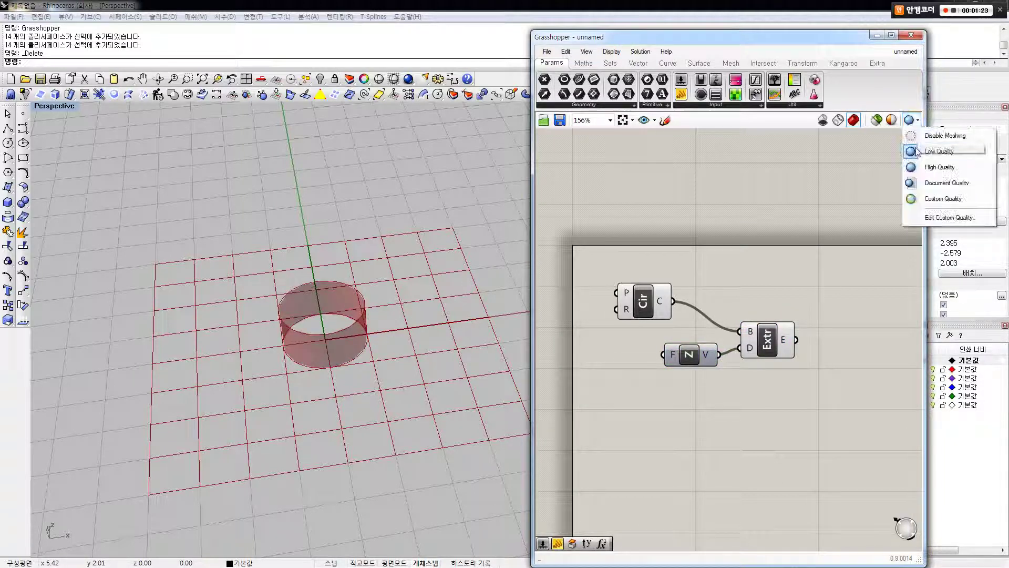
click(921, 165)
Step: Add a number slider with the value 5 and wire it into the factor input F of the Unit Z component
right_drag(725, 315, 743, 270)
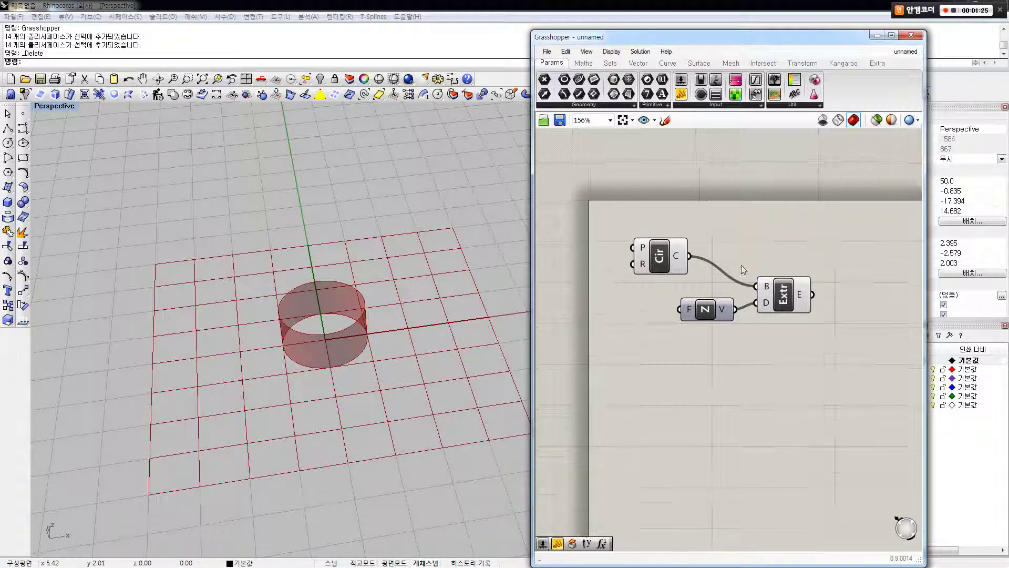
right_drag(716, 308, 727, 296)
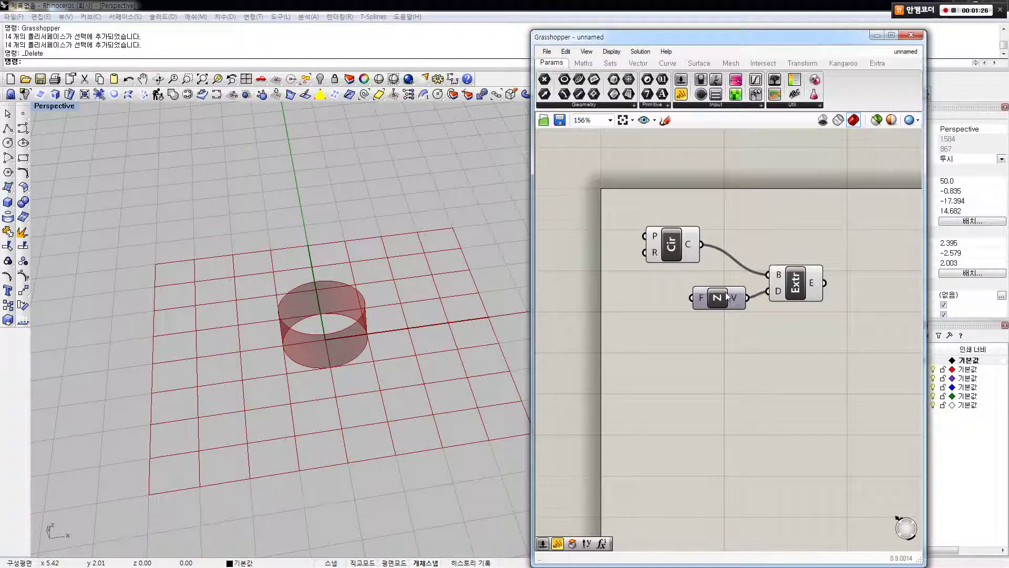
double_click(642, 301)
text(5)
key(Return)
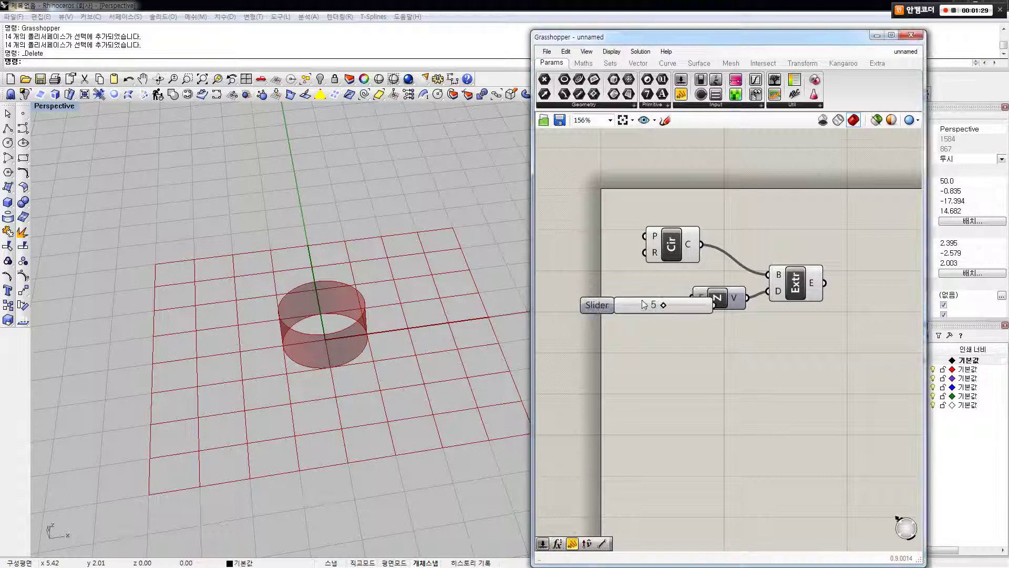
right_drag(642, 301, 665, 296)
drag(656, 299, 616, 293)
drag(719, 297, 698, 294)
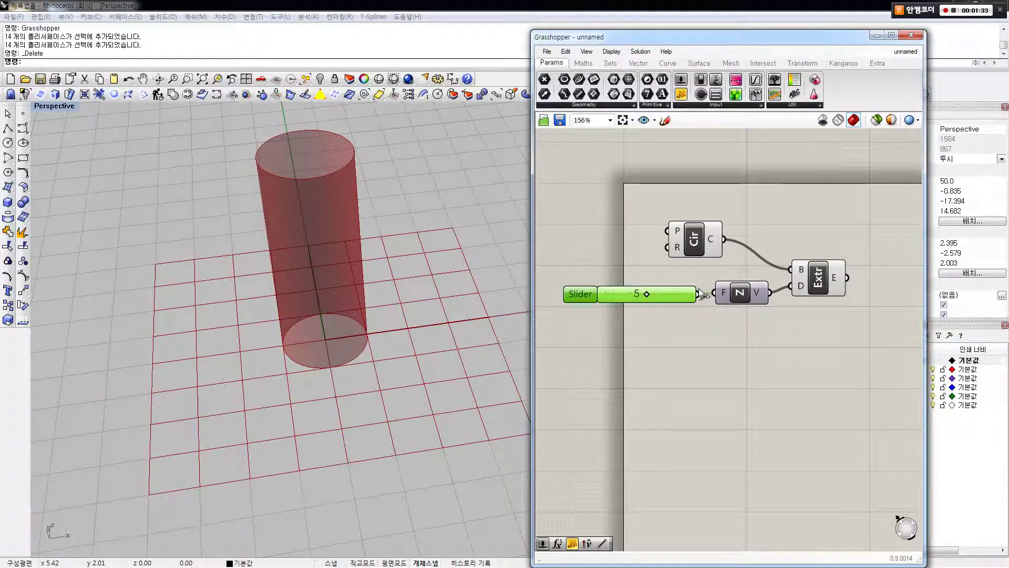
click(709, 306)
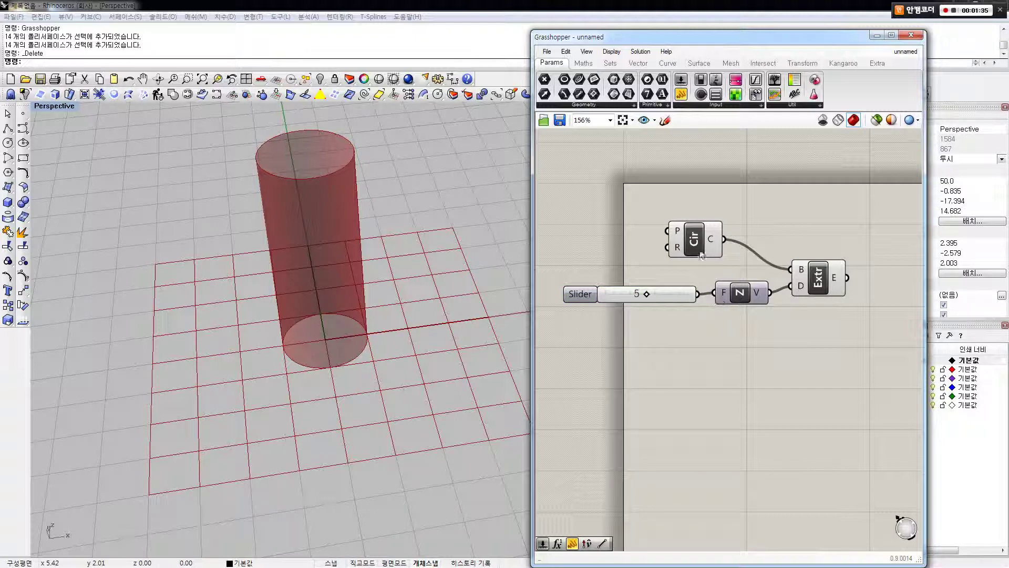
Step: Move the Circle component slightly up, farther away from the slider and Unit Z component
drag(702, 256, 695, 244)
click(733, 256)
right_drag(390, 264, 419, 289)
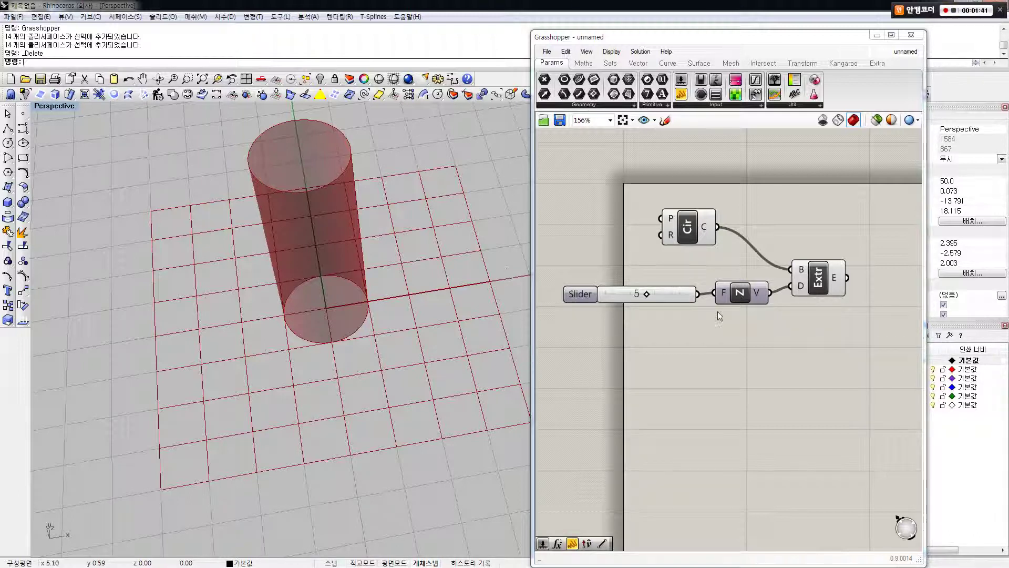
Step: Place a Divide Domain² component on the free canvas area below and beyond the Extrude component
right_drag(781, 315, 640, 307)
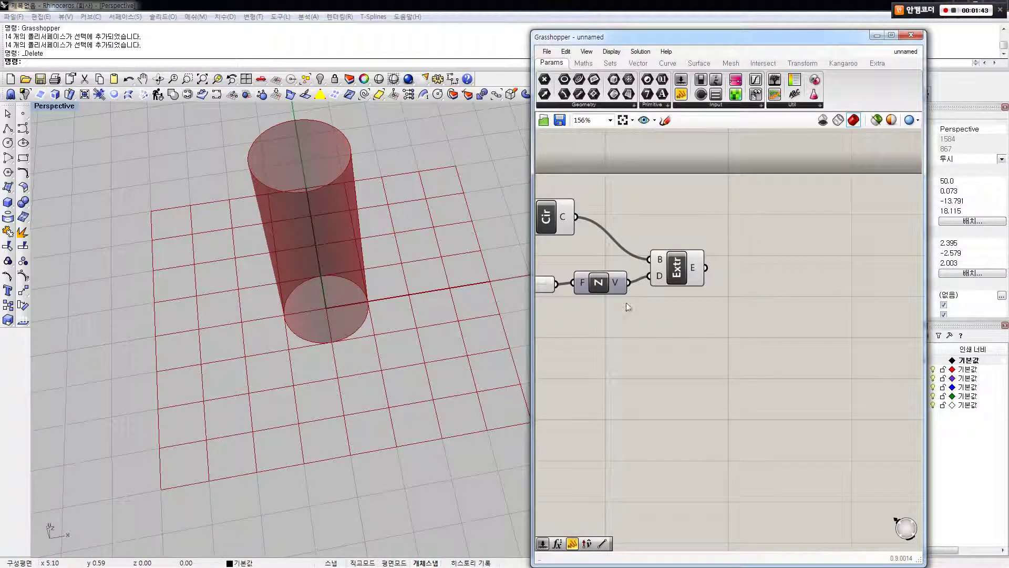
right_drag(329, 329, 361, 311)
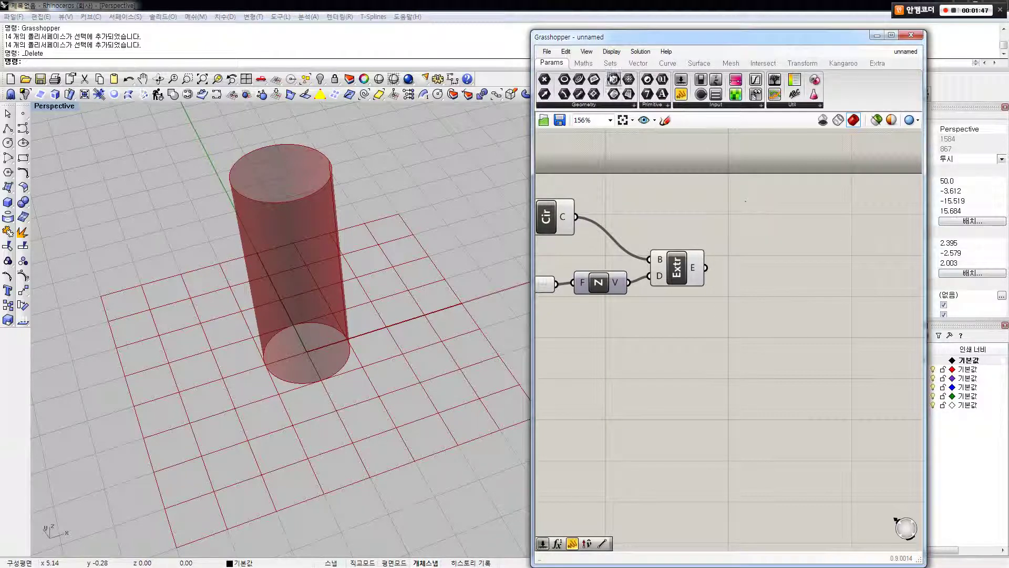
click(584, 63)
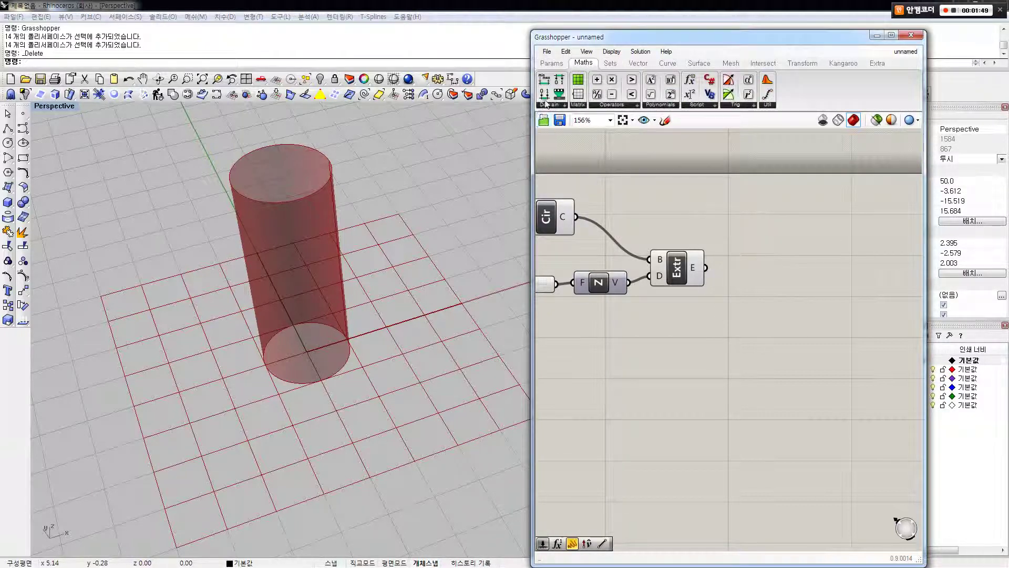
click(547, 103)
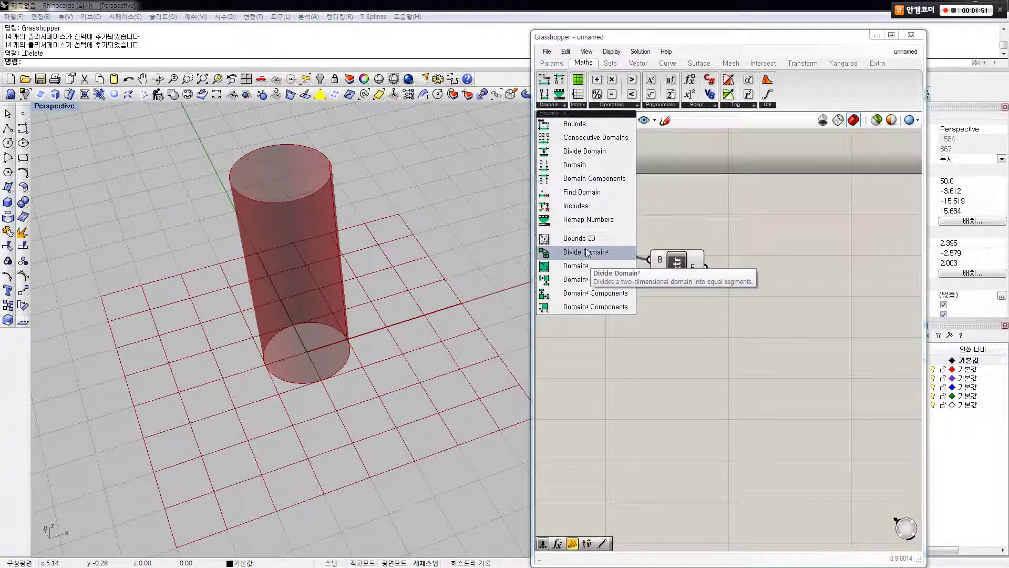
click(587, 253)
click(777, 346)
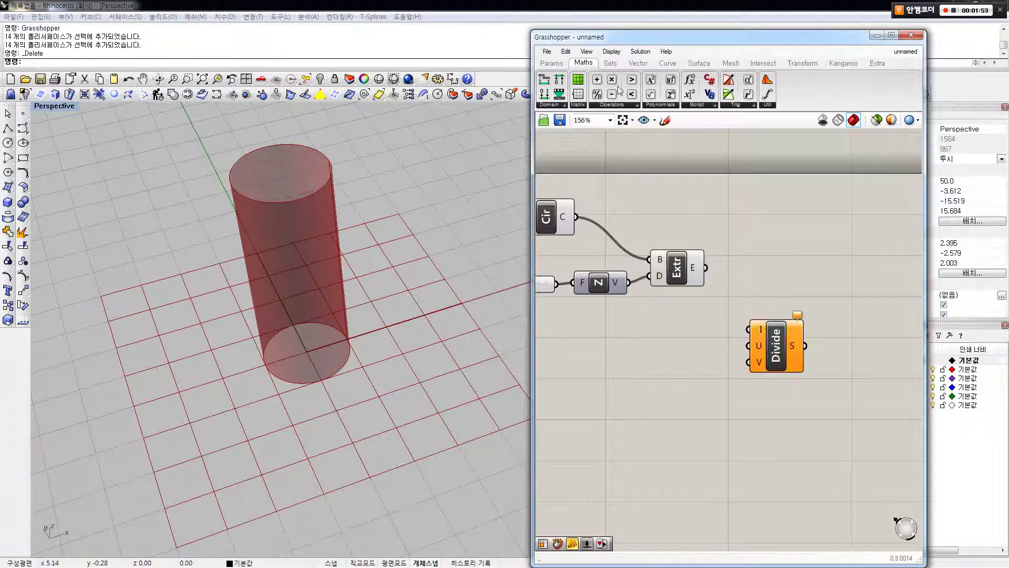
Step: Find the Isotrim component in the component library and place it beyond the Extrude component, above Divide Domain²
click(610, 63)
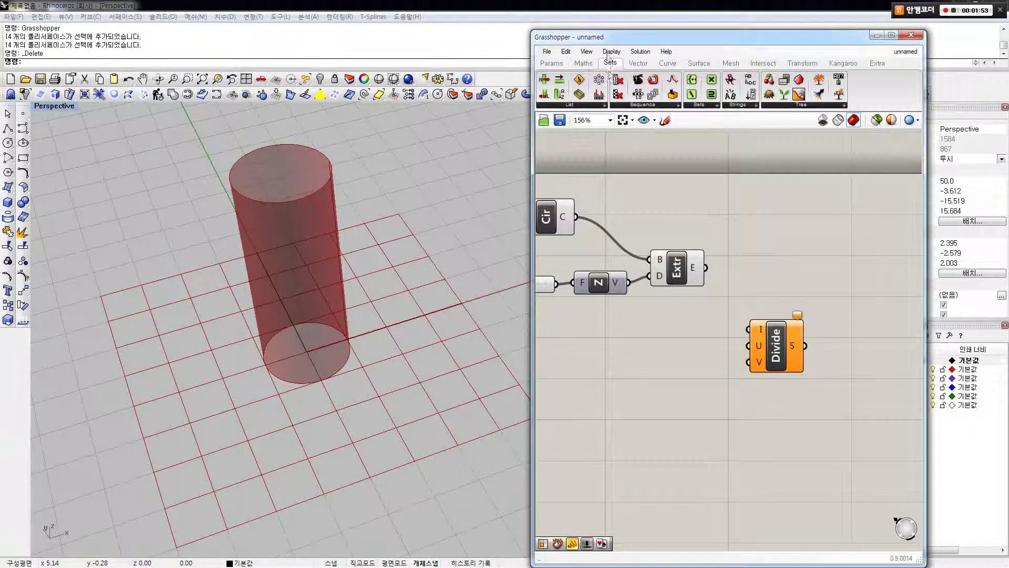
click(580, 103)
click(643, 105)
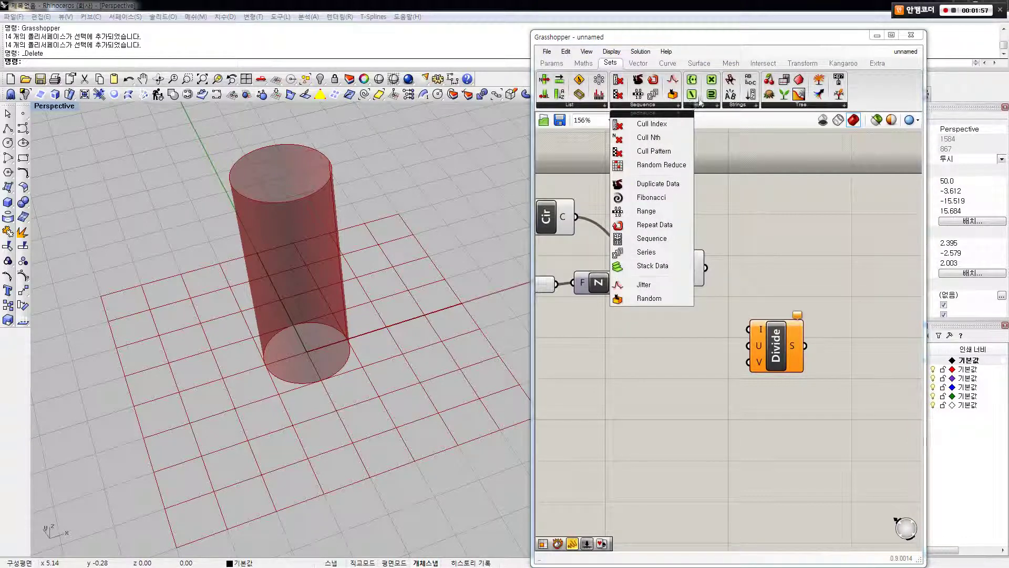
click(701, 103)
click(666, 62)
click(700, 62)
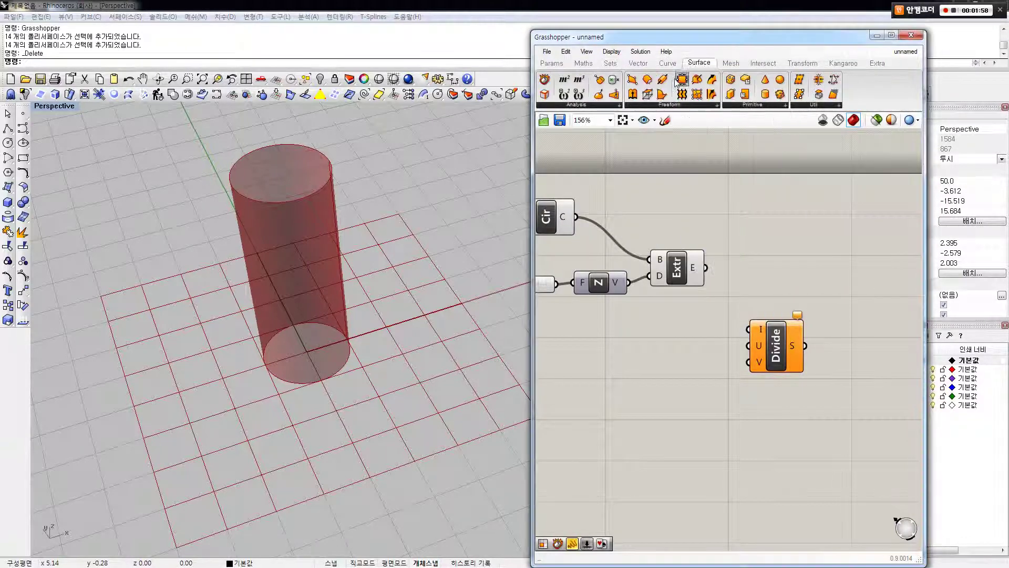
click(588, 104)
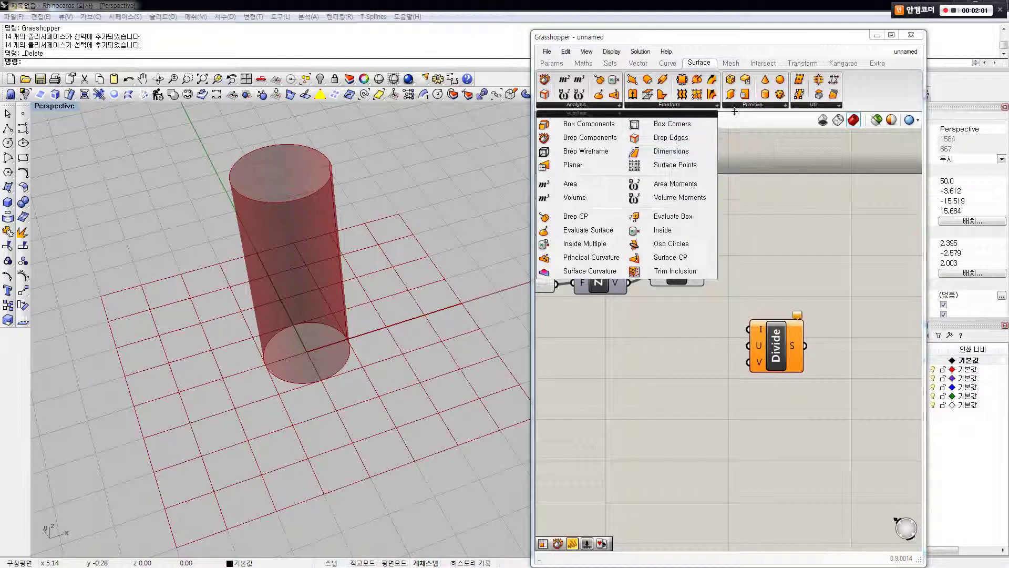
click(751, 105)
click(749, 104)
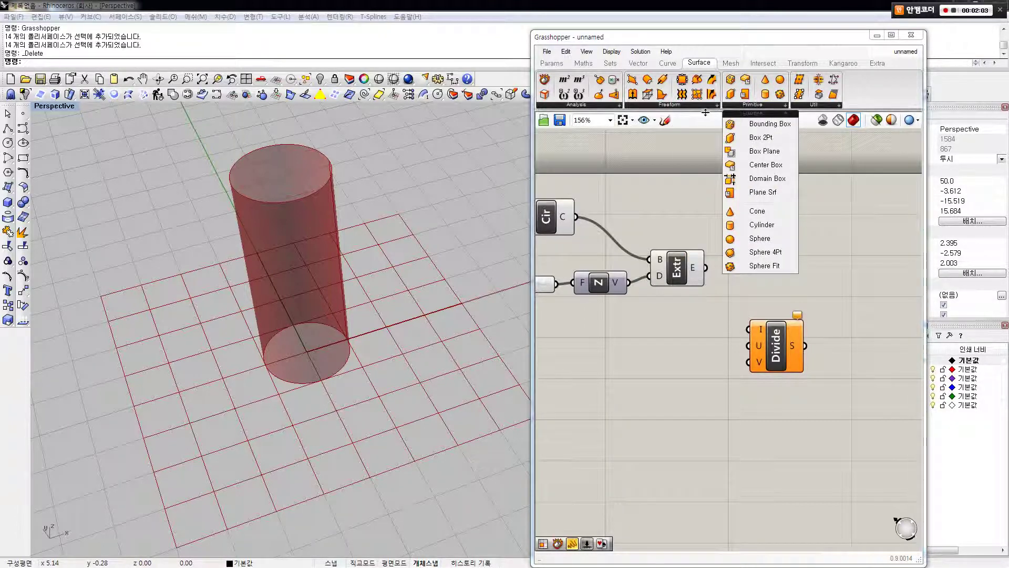
click(705, 105)
click(705, 105)
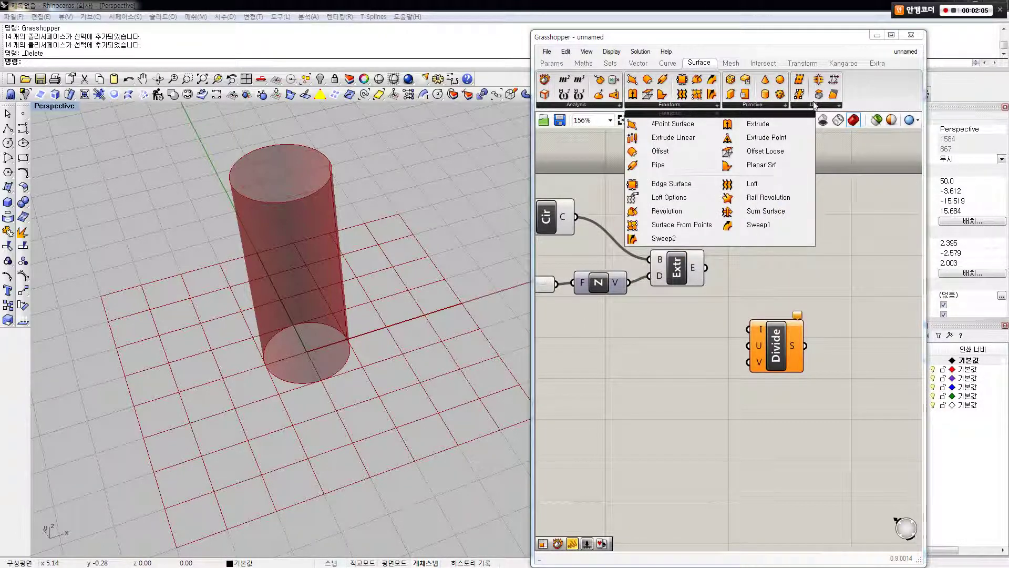
click(814, 104)
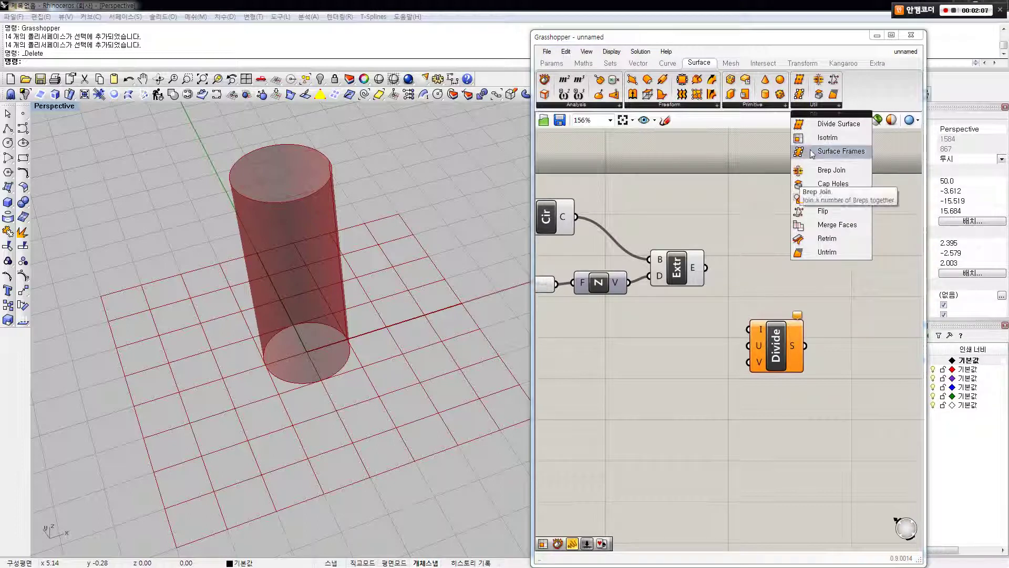
click(827, 137)
click(817, 262)
Step: Wire the Extrude output E into the Isotrim surface input S and the Divide Domain² output S into its domain input D
drag(789, 256, 711, 257)
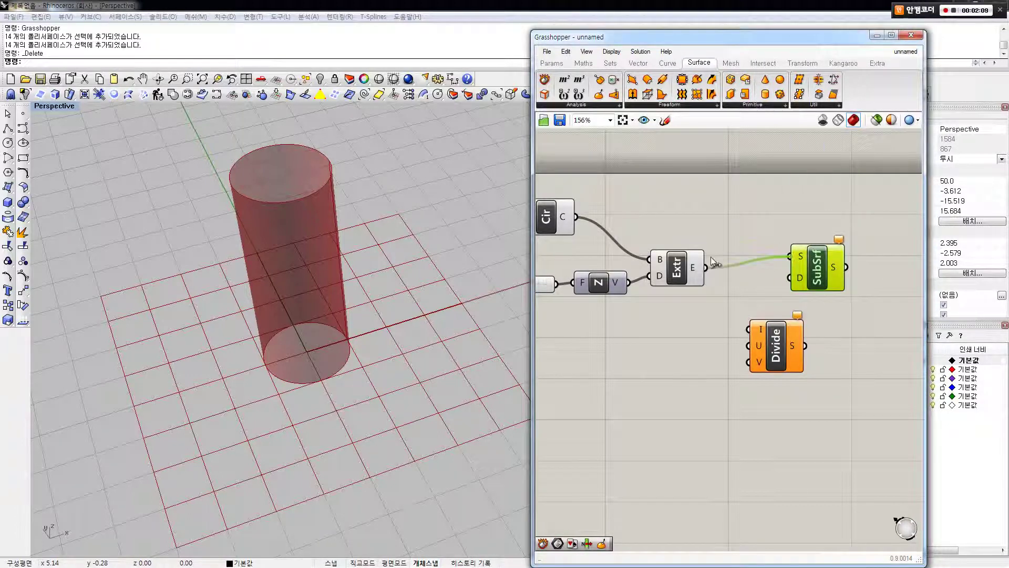
drag(792, 276, 818, 286)
click(818, 339)
drag(805, 345, 814, 288)
Step: Wire the Extrude output E into the domain input I of Divide Domain² and move the Isotrim component farther away
drag(775, 358, 706, 267)
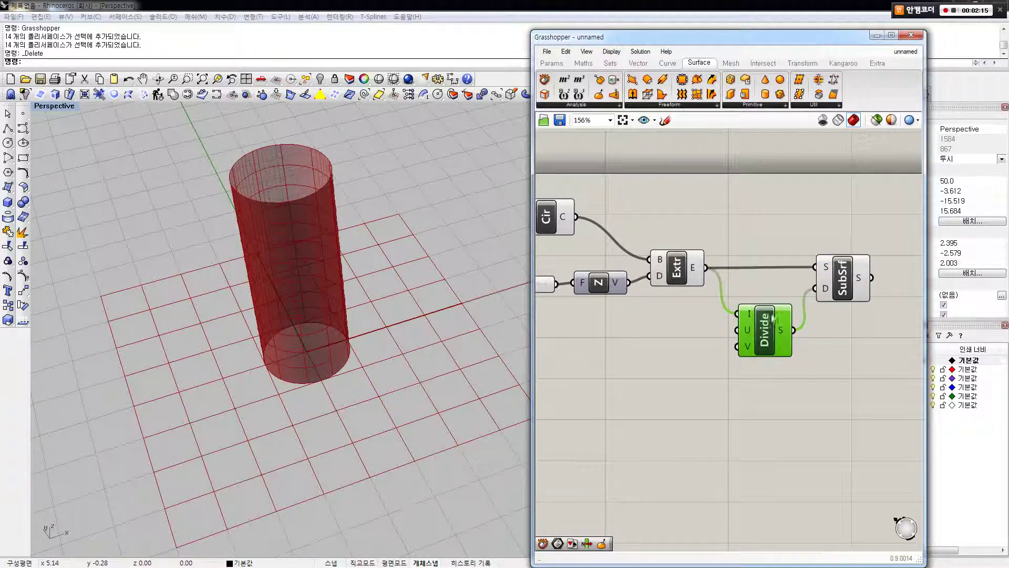
drag(840, 284, 854, 280)
click(720, 226)
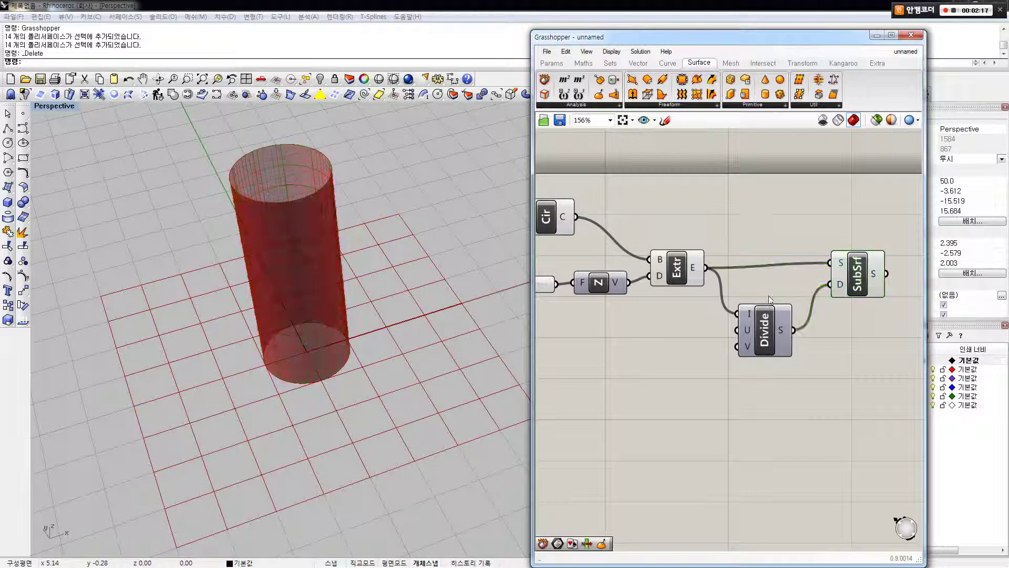
right_drag(767, 296, 751, 264)
click(726, 305)
click(680, 309)
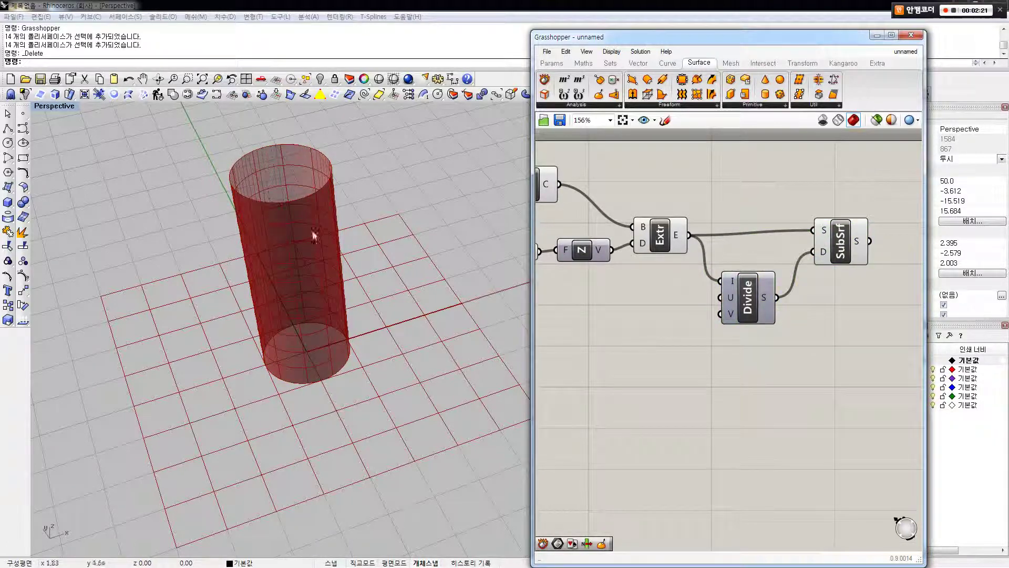
Step: Add a number slider with the value 1 and wire it into the U input of Divide Domain²
right_drag(666, 324, 688, 314)
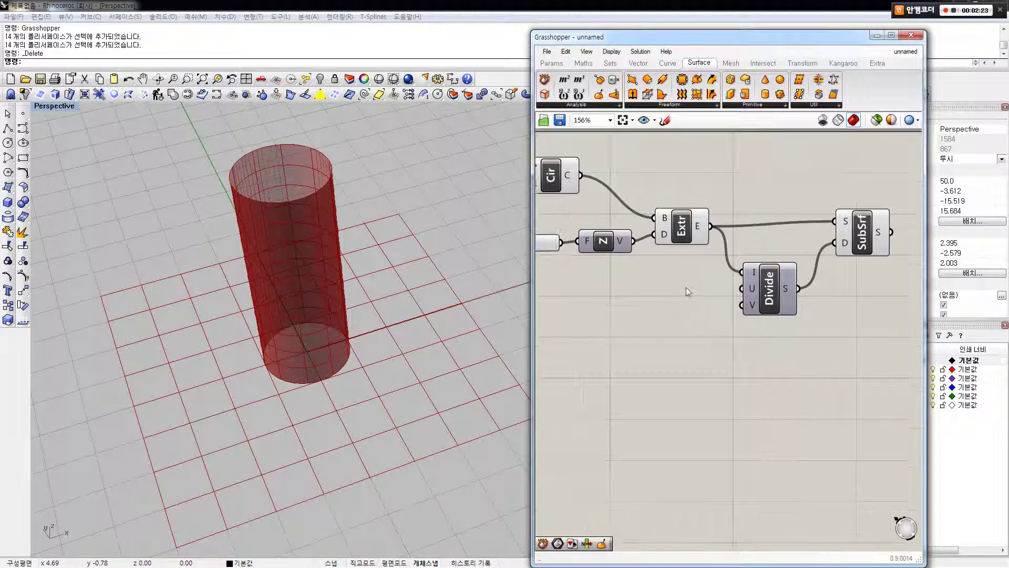
double_click(676, 288)
text(1)
key(Return)
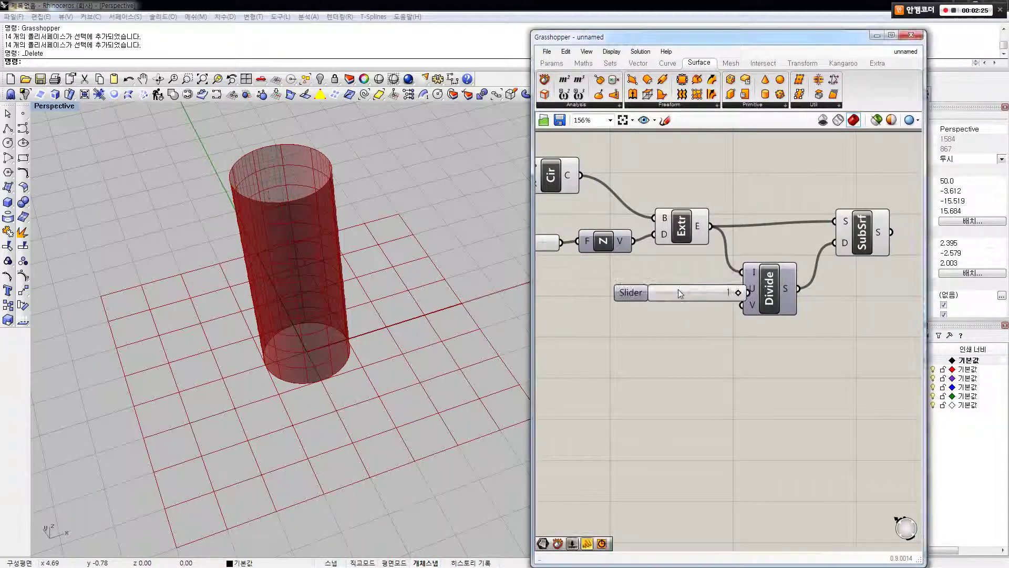
drag(736, 293, 741, 289)
Step: Add a number slider with the value 35 and wire it into the V input of Divide Domain²
double_click(692, 319)
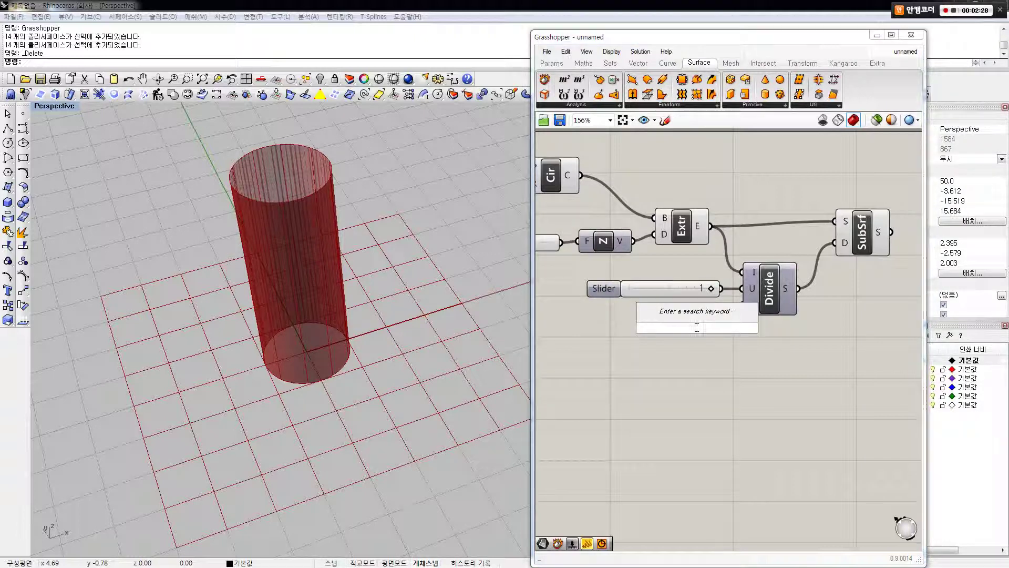
text(35)
key(Return)
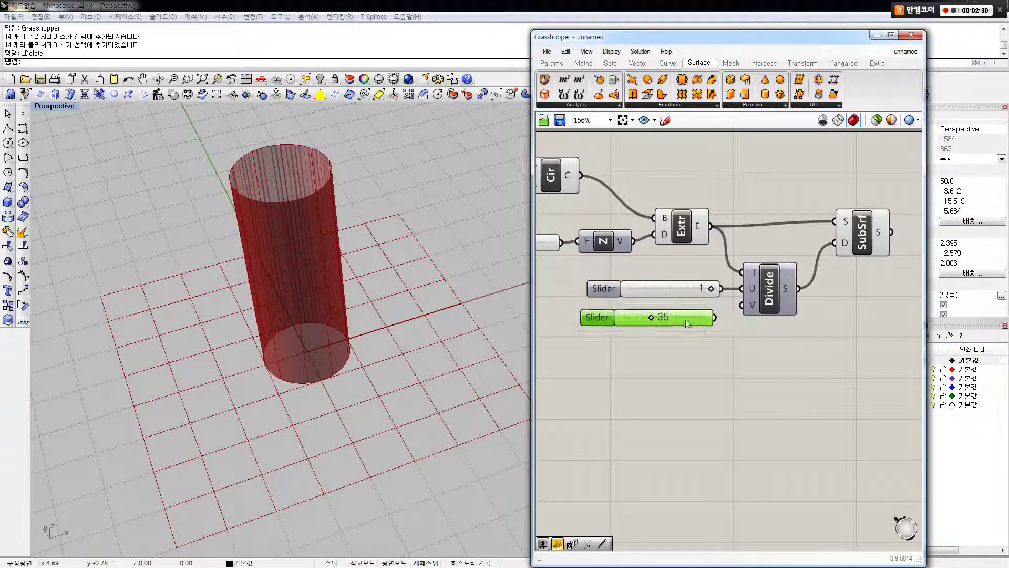
drag(714, 318, 742, 305)
right_drag(726, 314, 677, 333)
right_drag(710, 295, 756, 290)
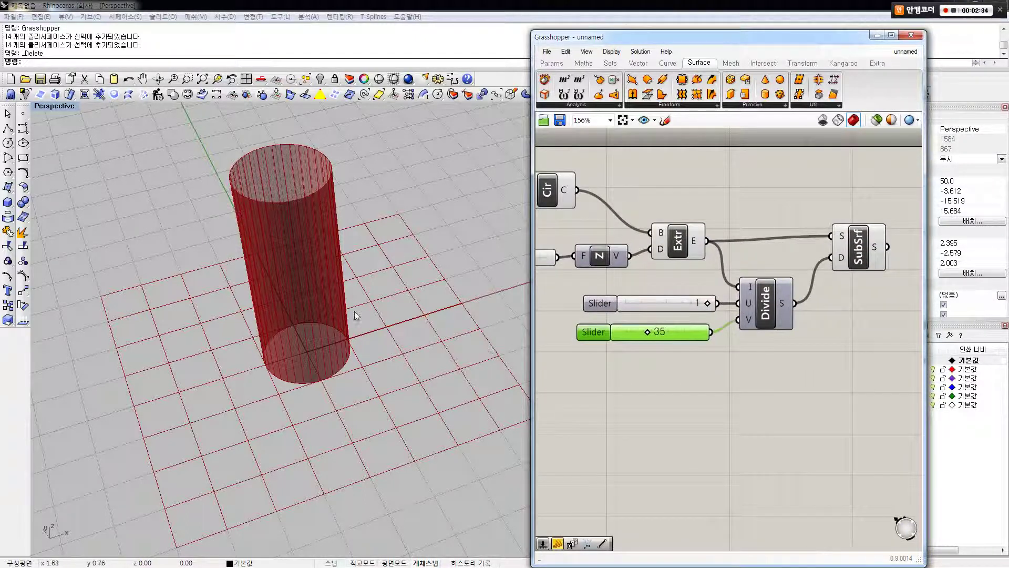
Step: Turn off the preview of the Circle, Unit Z and Extrude components together
scroll(821, 282, down, 2)
drag(743, 217, 591, 275)
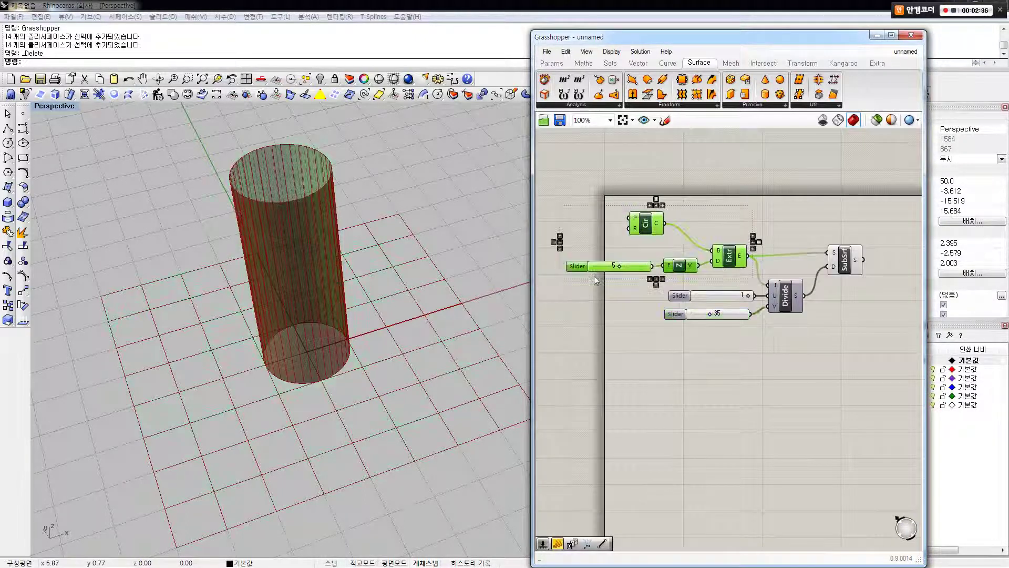
middle_click(680, 234)
click(712, 200)
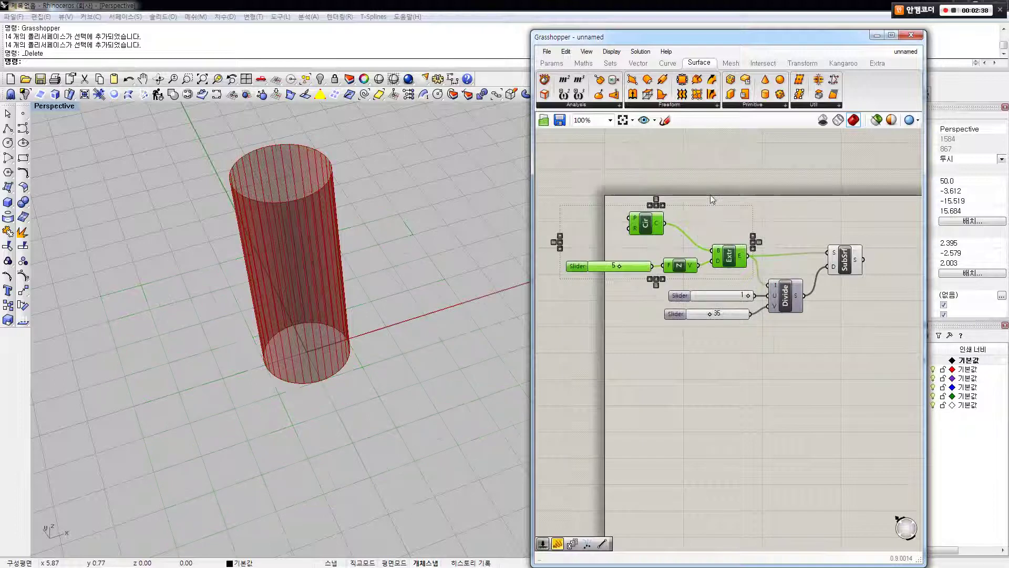
Step: Turn the preview of the Circle, Unit Z and Extrude components back on and hide it again
middle_click(685, 232)
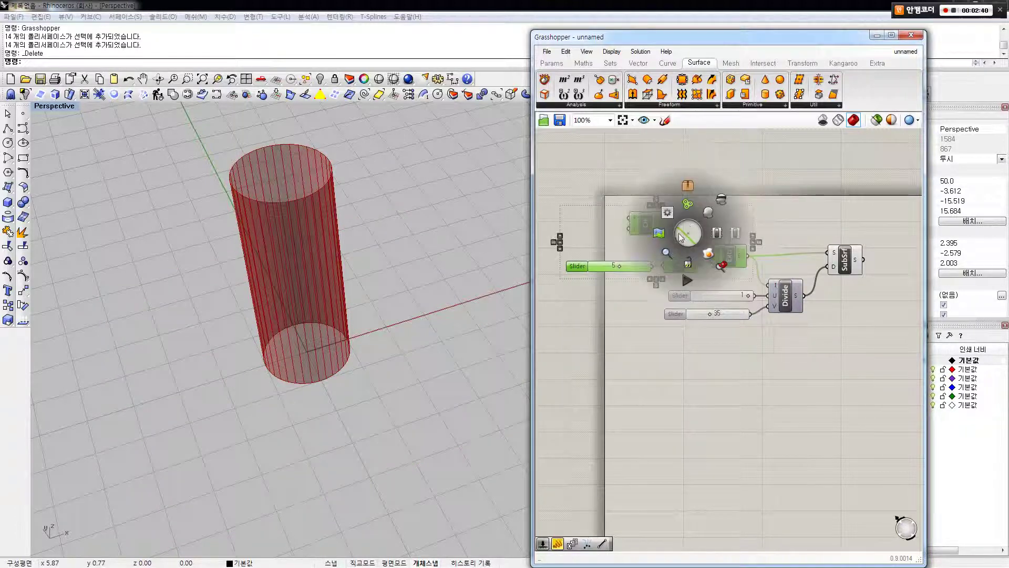
click(681, 236)
click(678, 221)
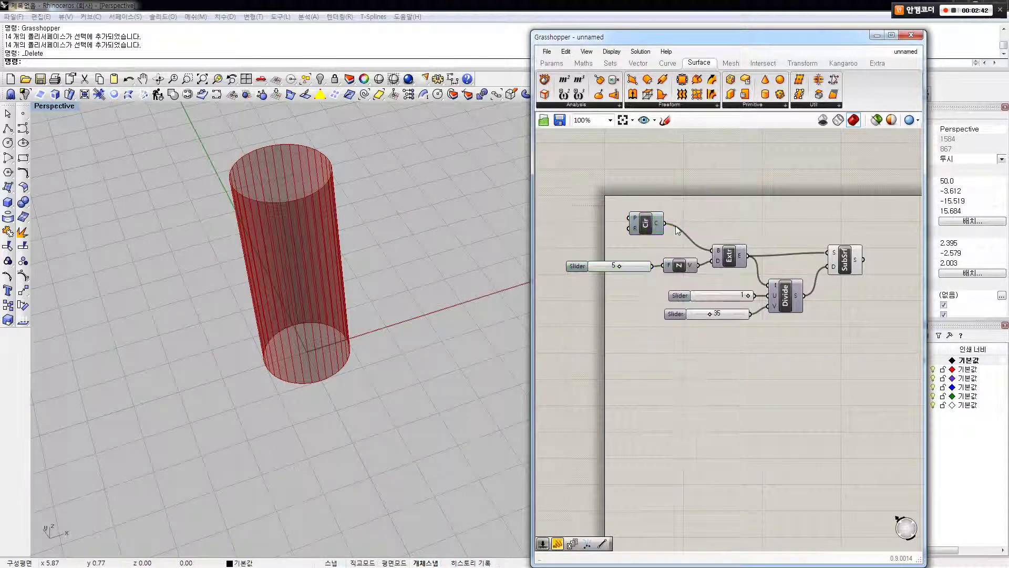
drag(764, 209, 602, 269)
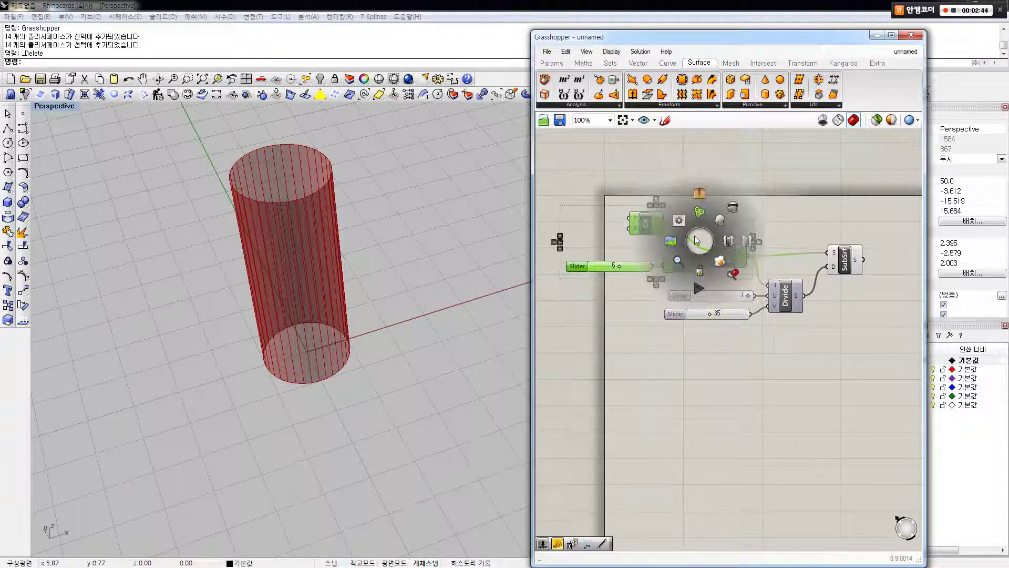
middle_click(697, 235)
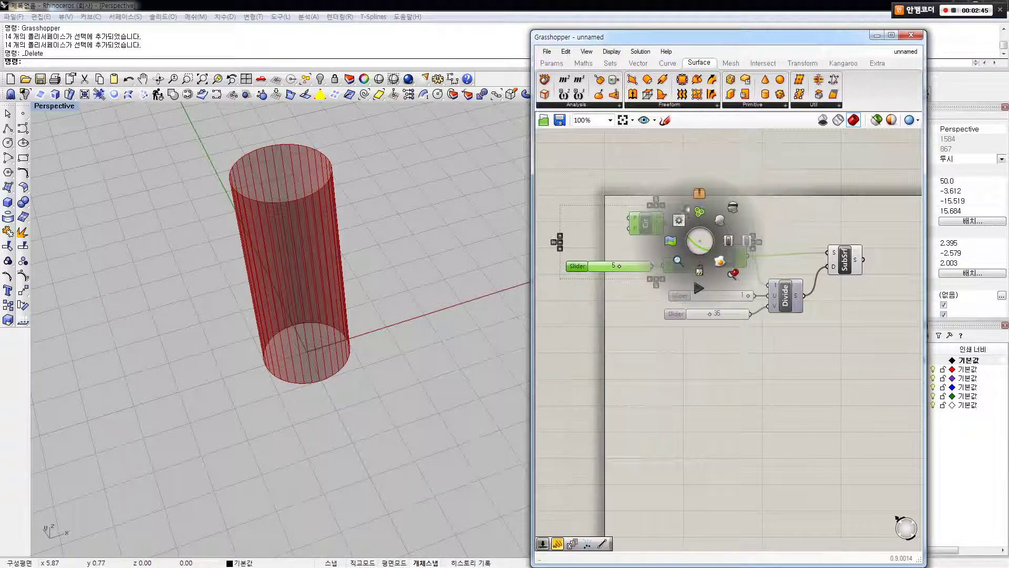
click(719, 217)
middle_click(668, 232)
click(696, 196)
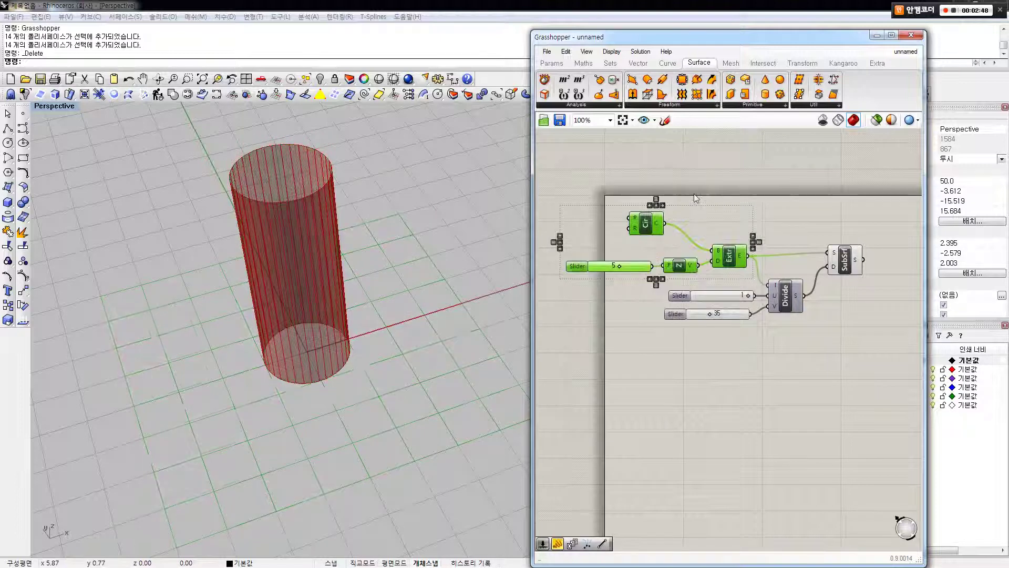
click(784, 265)
Step: Move the slider feeding the U input slightly so that it lines up with the slider feeding V
right_drag(784, 265, 739, 234)
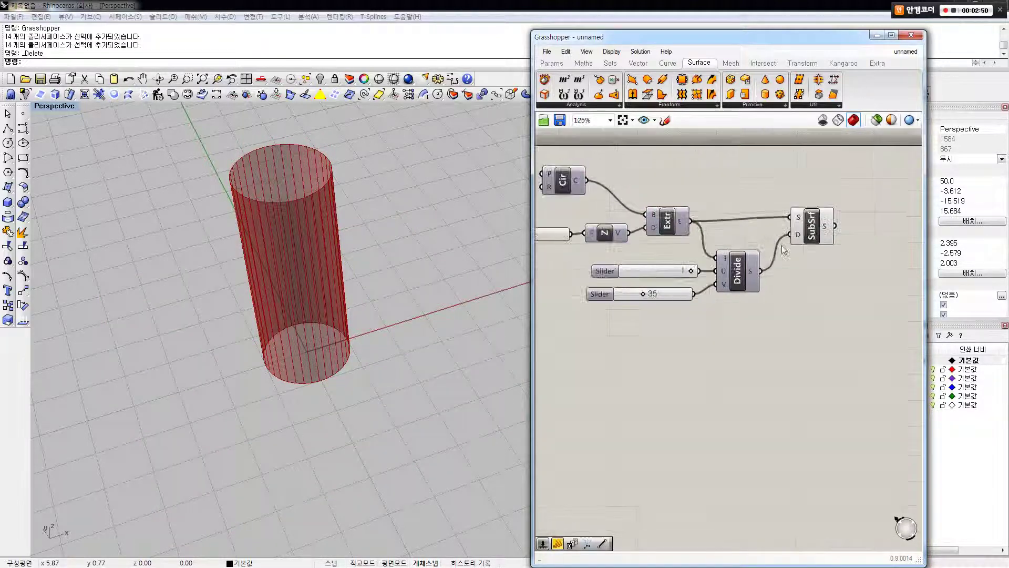
scroll(741, 238, up, 1)
click(691, 276)
drag(619, 269, 612, 268)
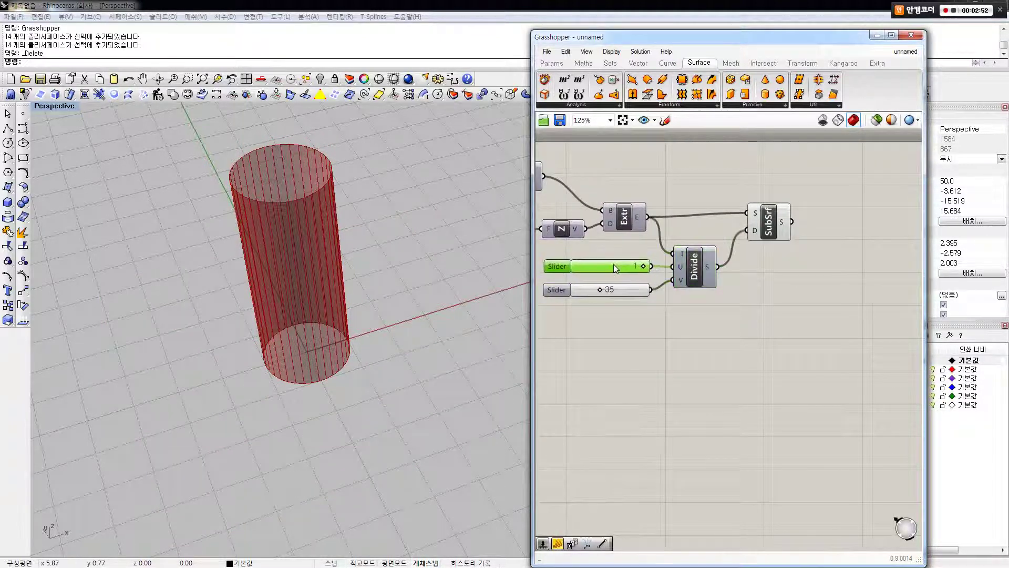
click(616, 251)
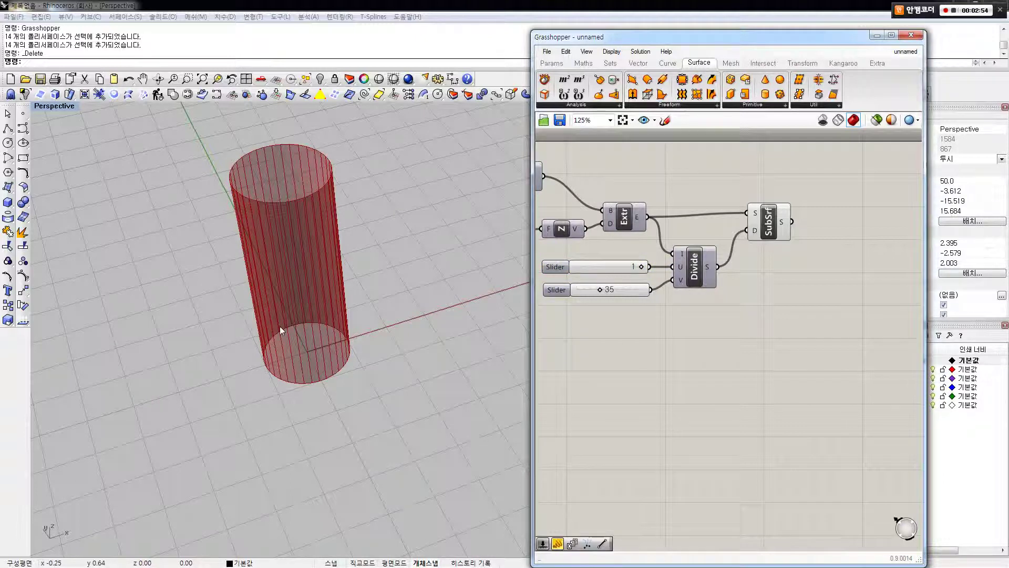
Step: Highlight the Isotrim result in the viewport to examine the divided cylinder surface
right_drag(741, 246, 687, 268)
click(709, 246)
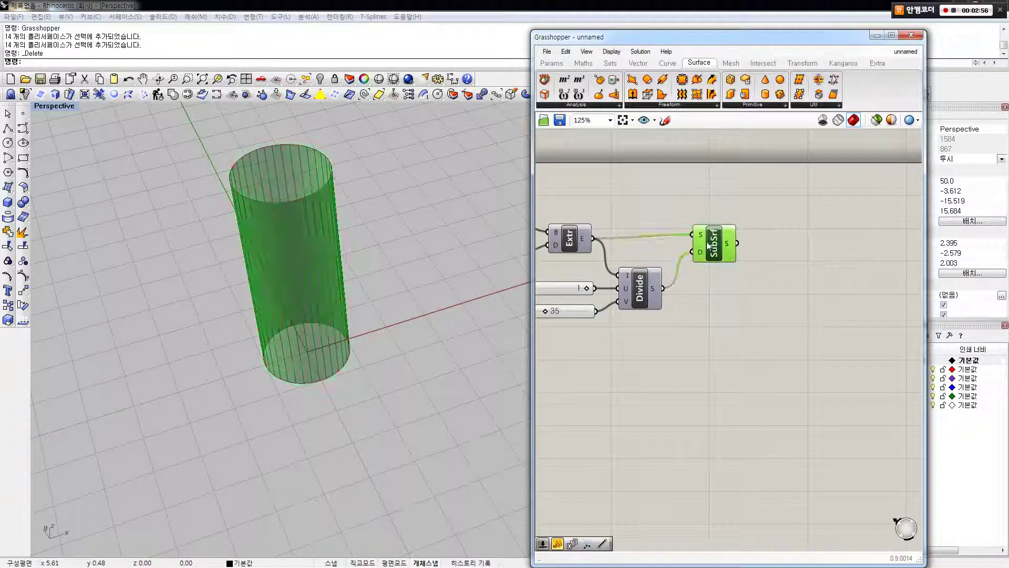
click(660, 256)
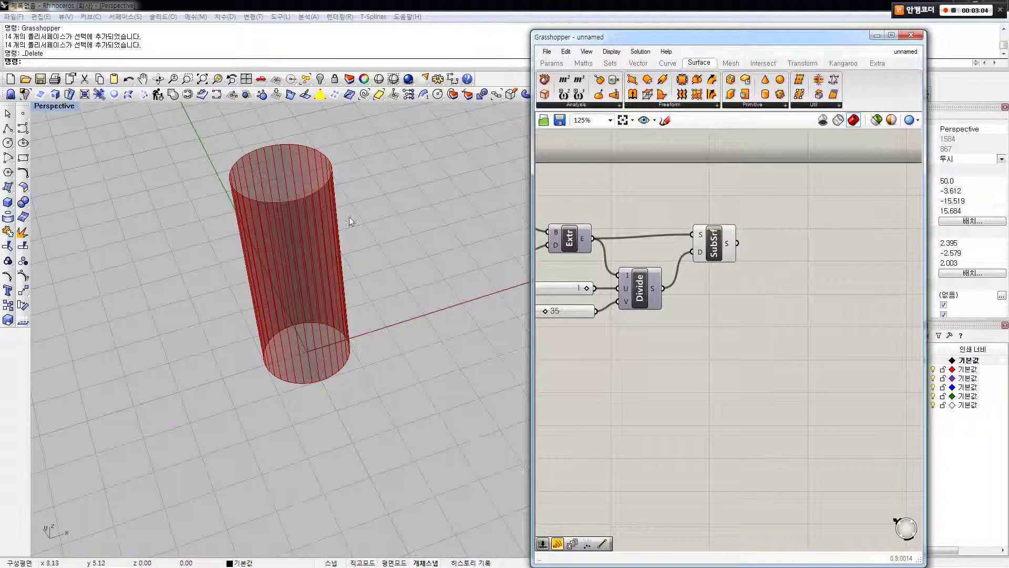
Step: Add a Brep Components component, wire the Isotrim output S into its input B and move it slightly up beside Isotrim
double_click(748, 252)
text(b)
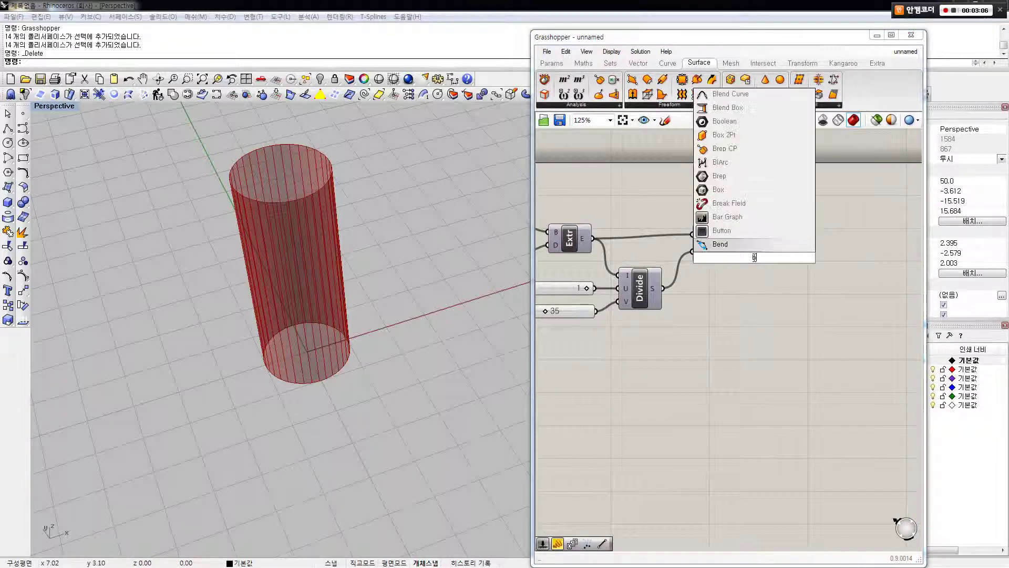
text(repcompo)
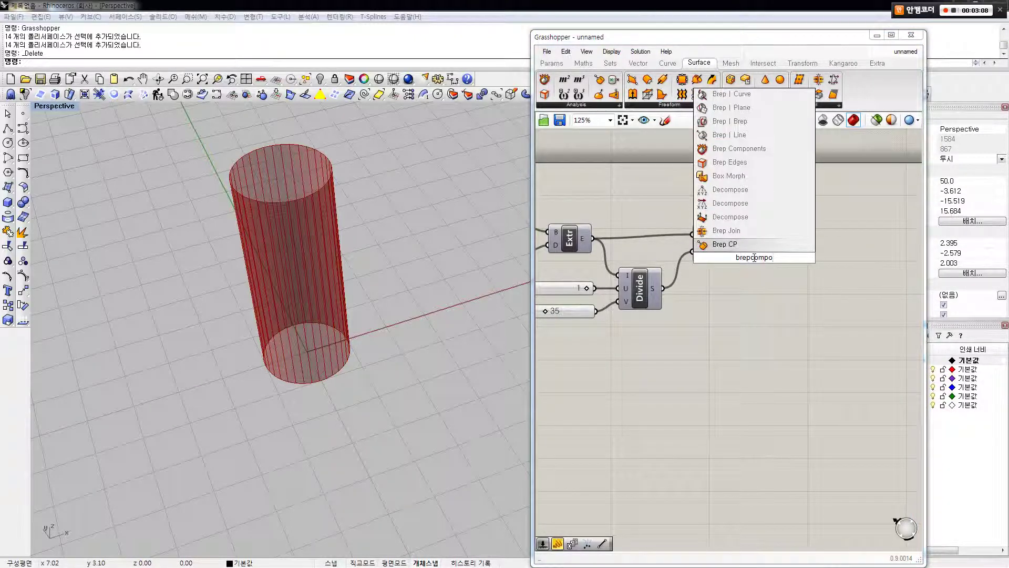
click(764, 150)
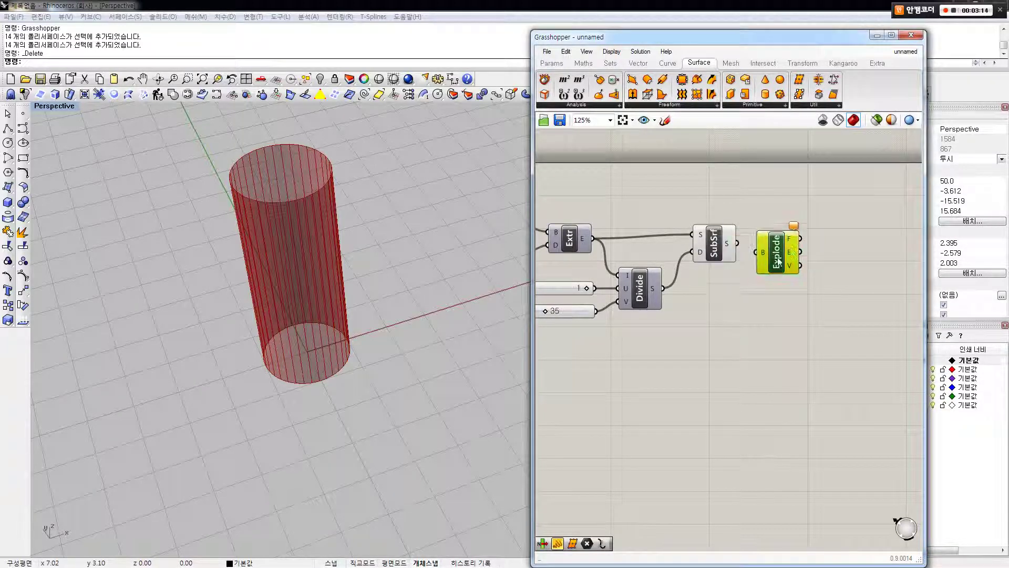
drag(739, 246, 756, 252)
scroll(762, 242, up, 3)
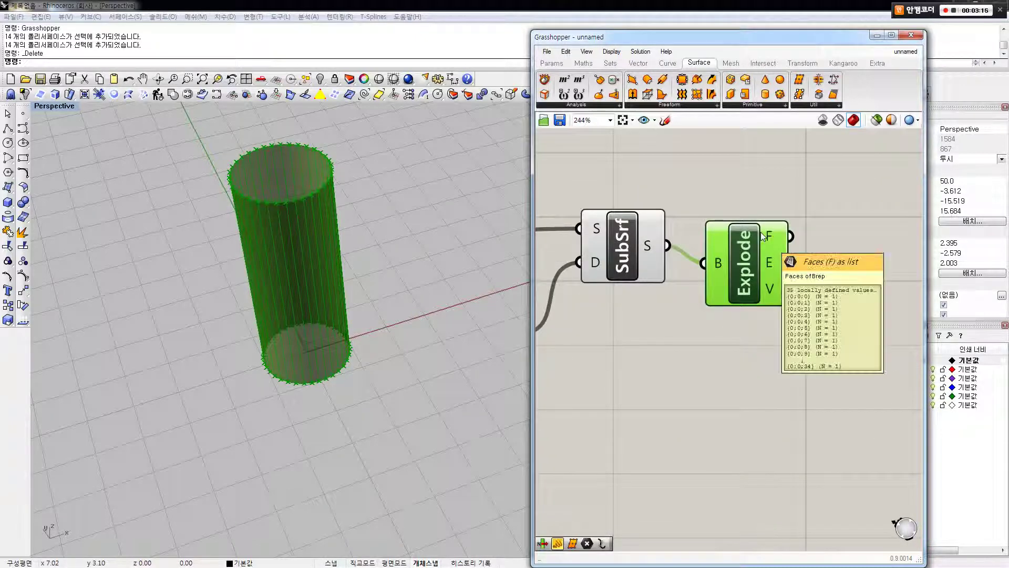
mouse_move(765, 261)
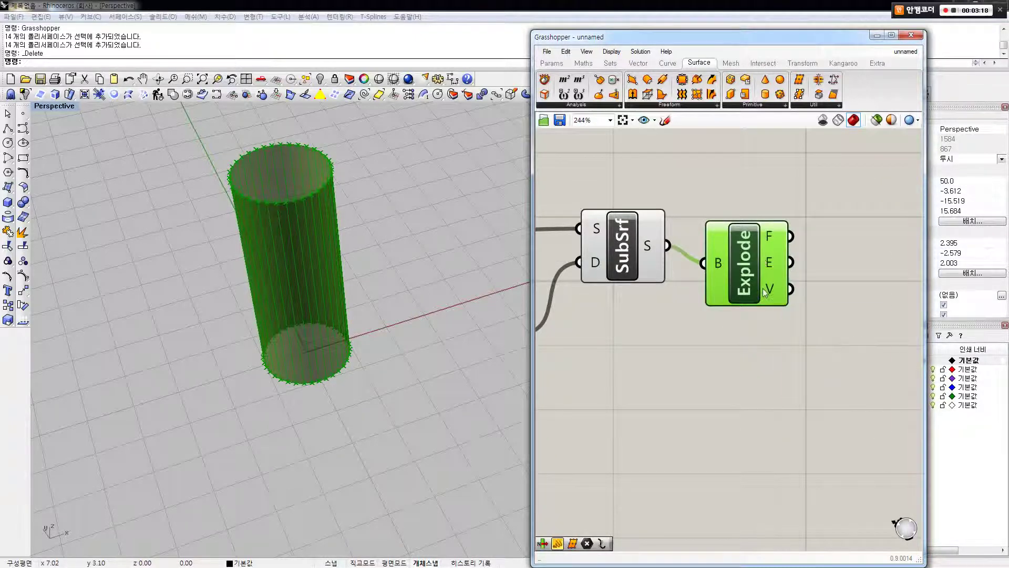
mouse_move(765, 291)
drag(762, 289, 769, 277)
Step: Turn off the preview of the Isotrim component
click(619, 249)
middle_click(626, 249)
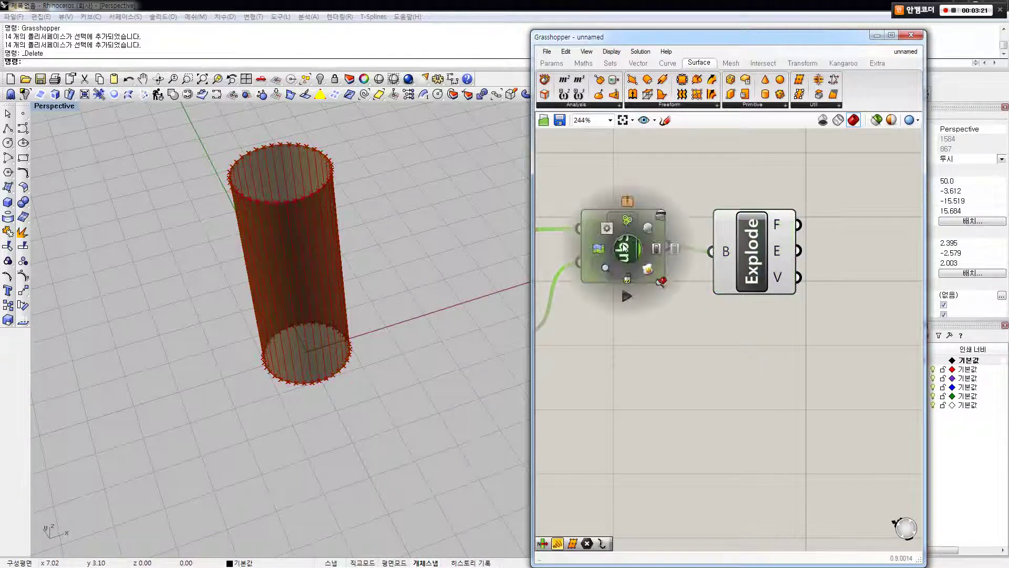
click(650, 225)
click(689, 196)
mouse_move(342, 322)
right_down()
mouse_move(345, 383)
mouse_move(357, 322)
right_up()
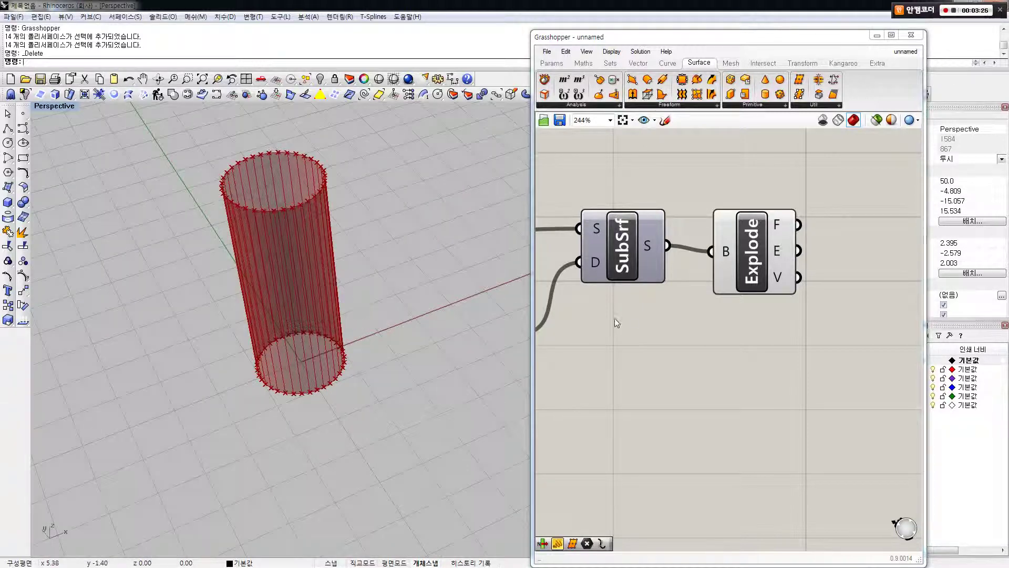
right_drag(767, 279, 749, 289)
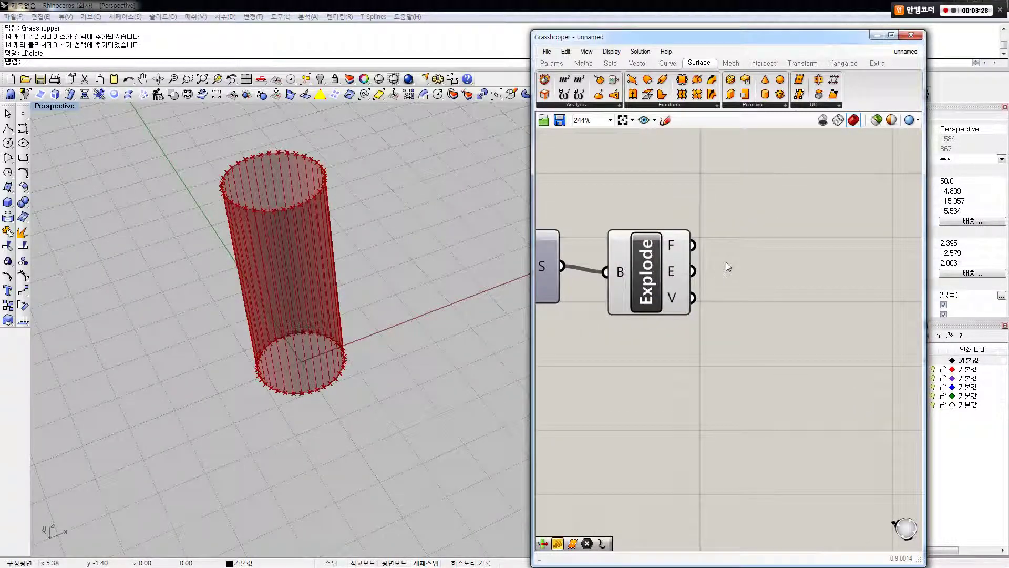
mouse_move(669, 269)
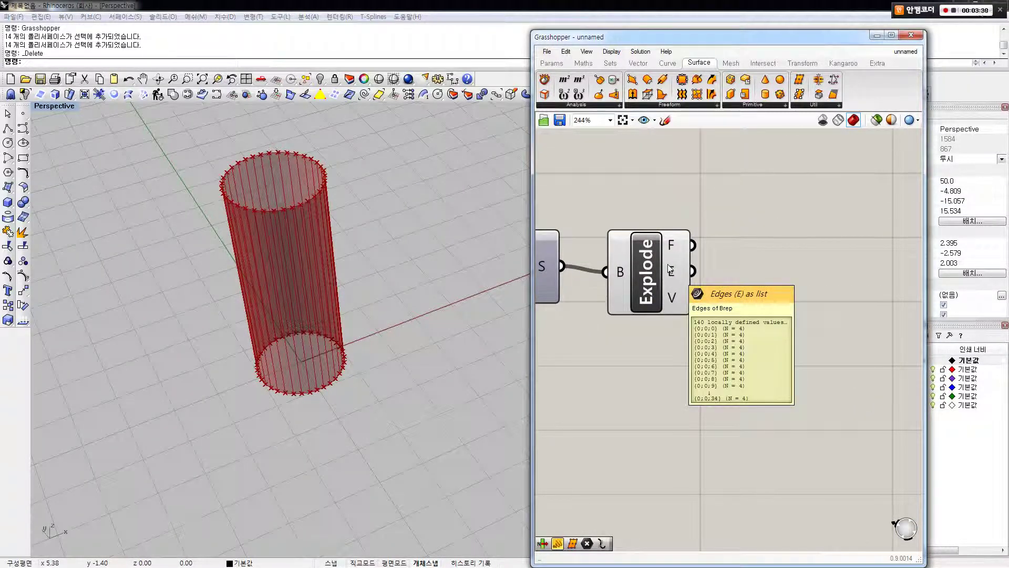
double_click(738, 248)
text(curve)
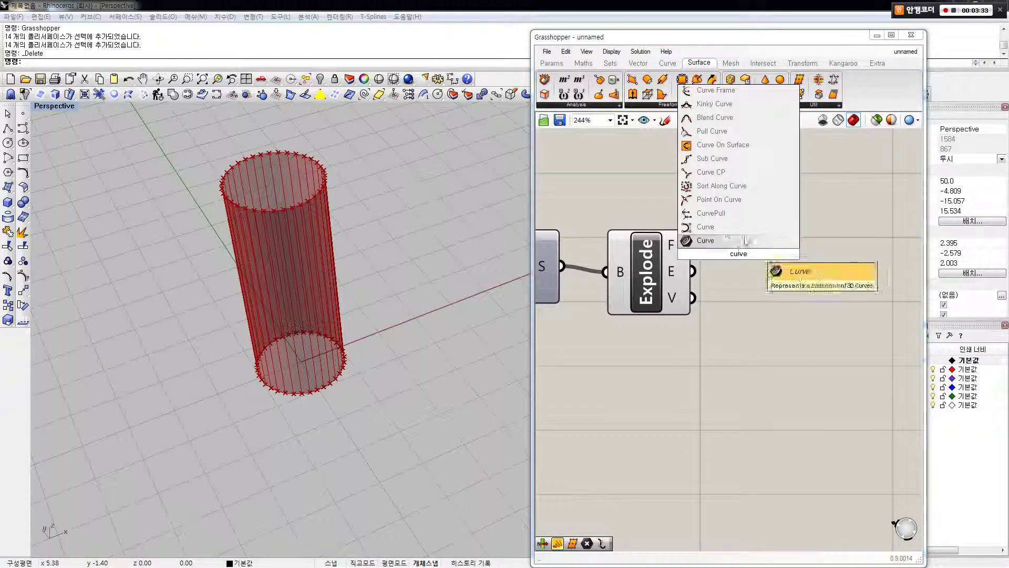
click(723, 232)
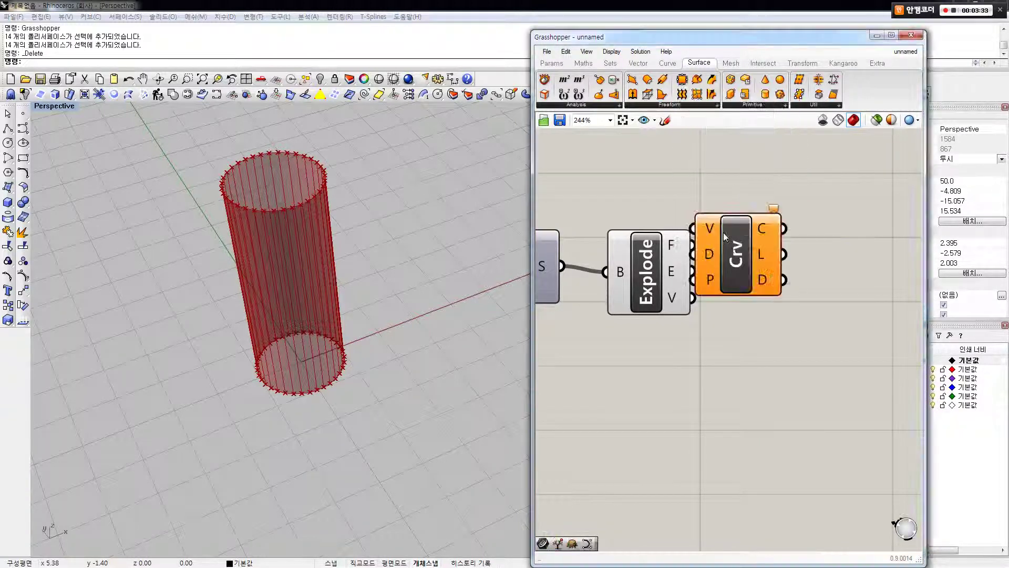
key(Delete)
Step: Add a Curve parameter beside the Brep Components component and wire the edges output E into it
double_click(743, 260)
text(curve)
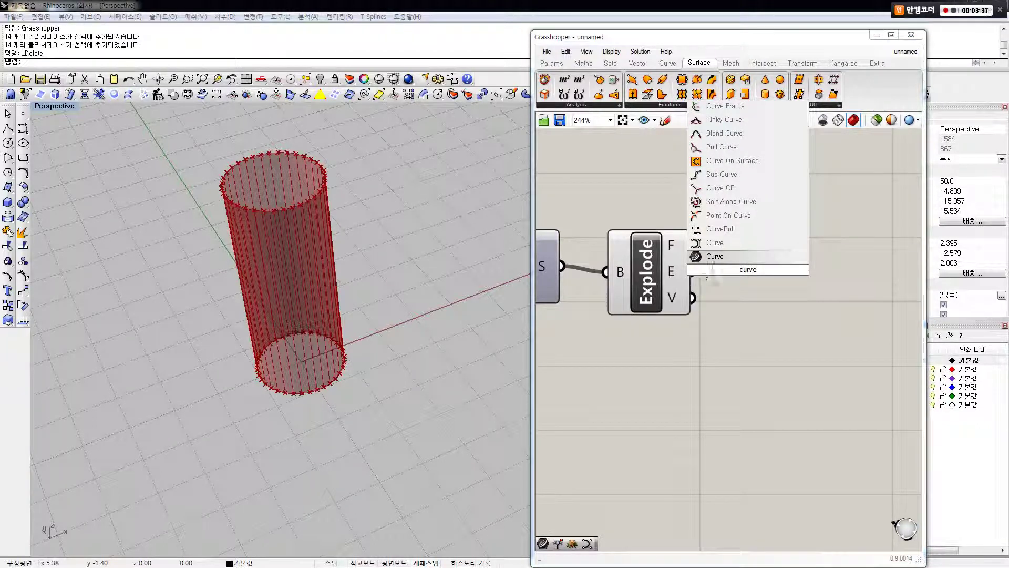
click(714, 258)
drag(693, 272, 754, 276)
Step: Turn off the preview of the Brep Components component
click(646, 266)
middle_click(647, 266)
click(681, 233)
click(721, 229)
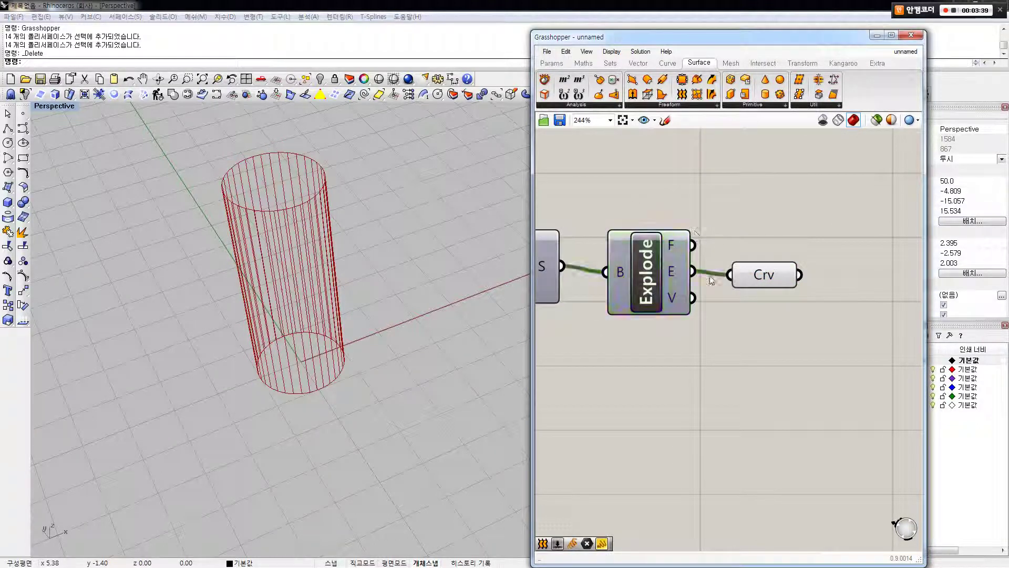
Step: Bake the edge curves held in the Crv parameter into the Rhino document
click(352, 323)
right_drag(354, 308, 302, 298)
scroll(206, 205, up, 6)
scroll(314, 265, down, 5)
click(755, 270)
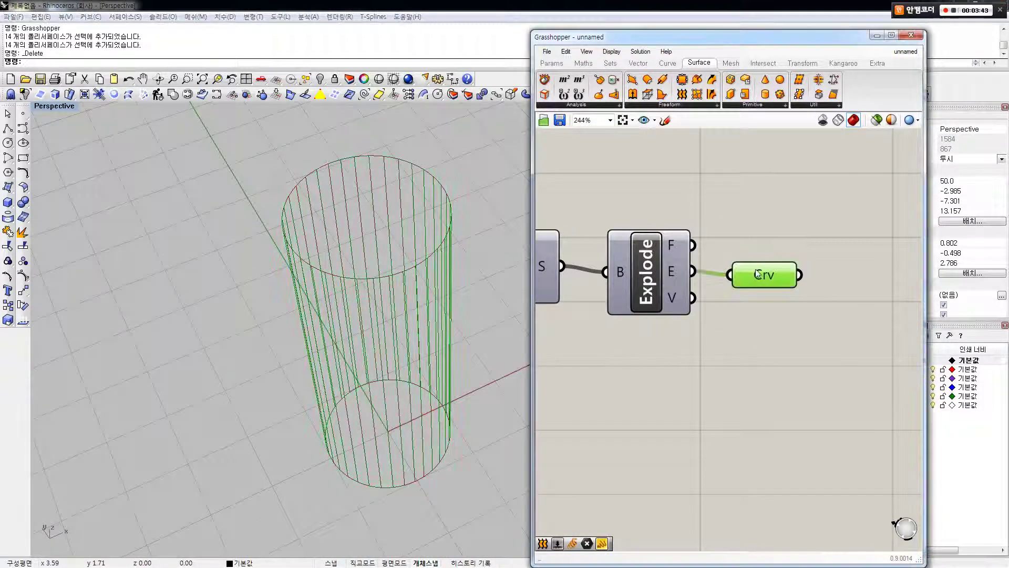
middle_click(756, 270)
click(706, 280)
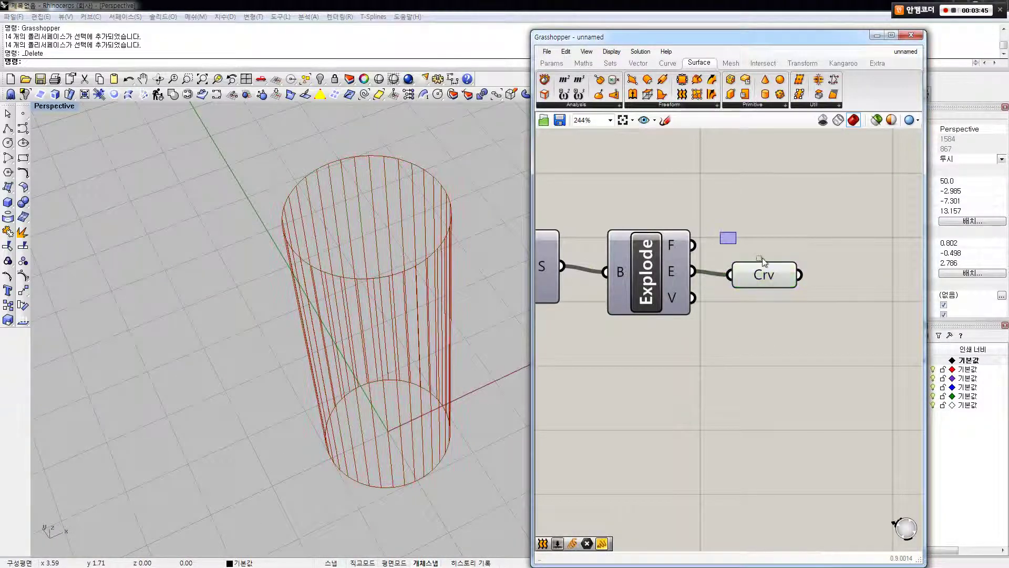
Step: Select all the baked edge curves in the viewport and move them away from the Grasshopper preview cylinder
click(473, 276)
scroll(465, 272, down, 10)
drag(486, 215, 333, 379)
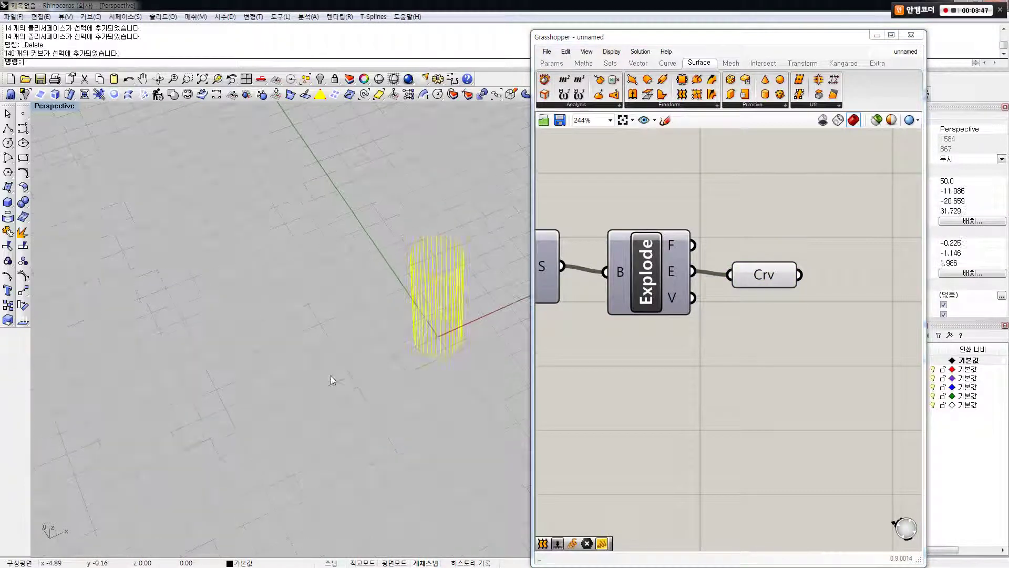
drag(424, 300, 311, 328)
click(247, 356)
Step: Delete four neighbouring arc segments from the front of the baked cylinder's top rim
scroll(309, 304, up, 9)
scroll(309, 304, up, 5)
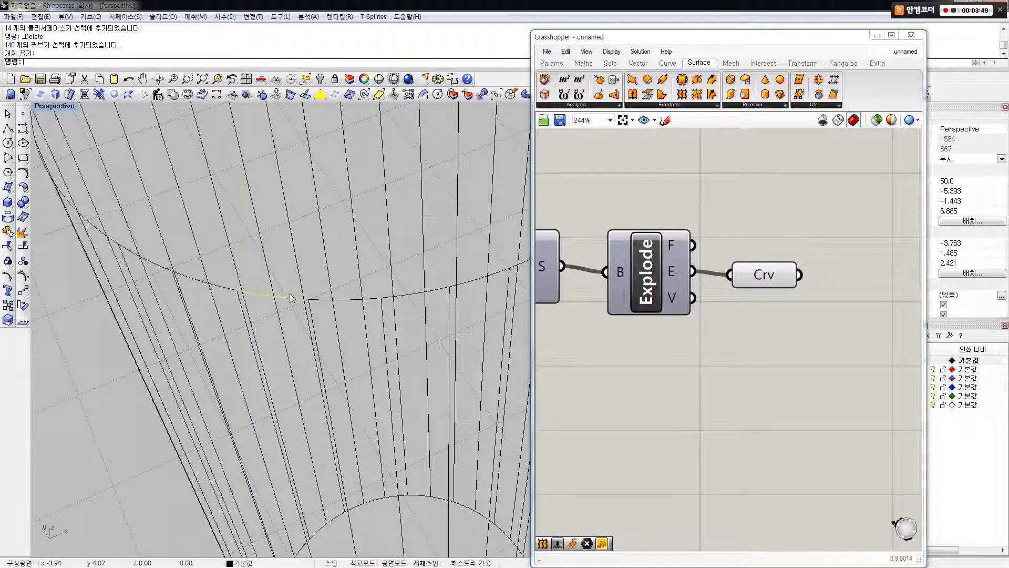
scroll(290, 298, down, 4)
key(Delete)
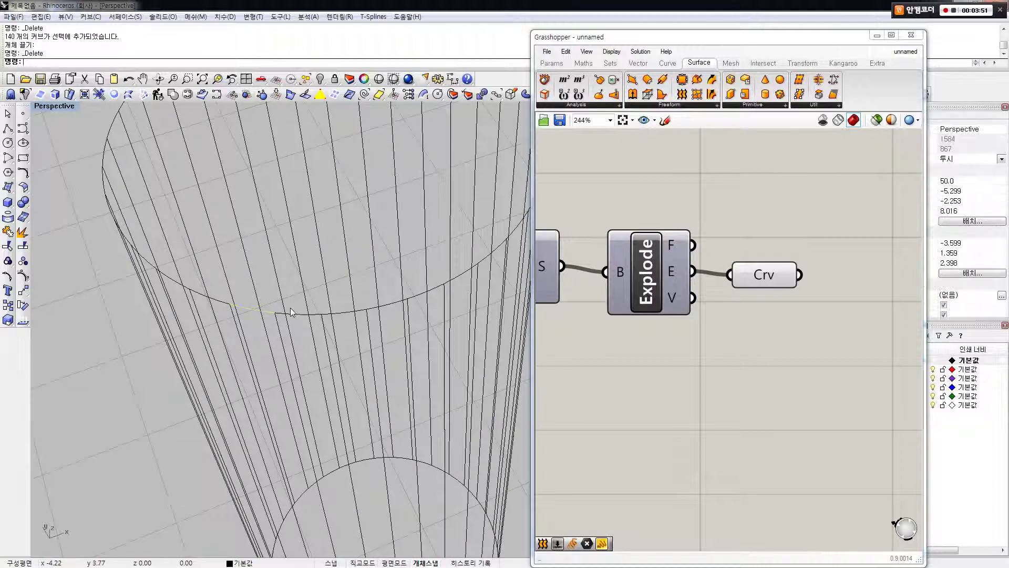
click(298, 314)
key(Delete)
click(338, 314)
key(Delete)
click(378, 307)
key(Delete)
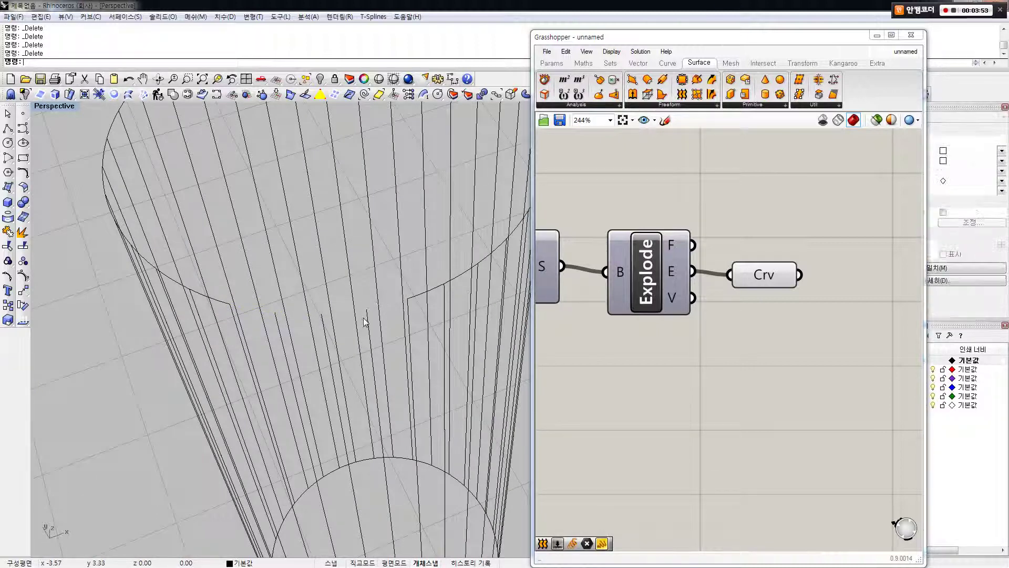
Step: Delete some of the overlapping vertical edge lines at the opened part of the baked cylinder
click(366, 319)
click(383, 361)
key(Delete)
right_drag(382, 322, 358, 317)
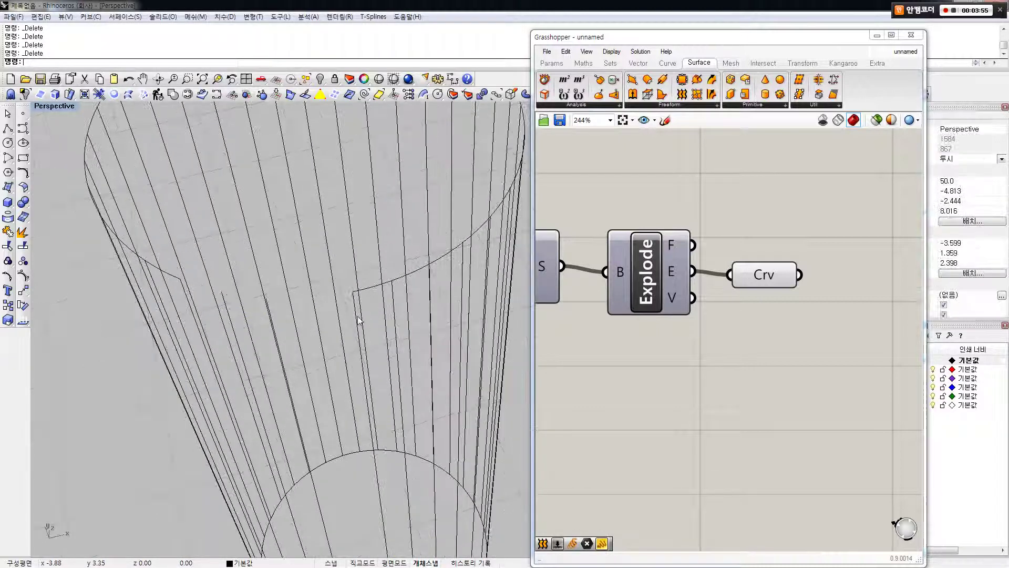
click(359, 320)
key(Escape)
scroll(356, 315, down, 4)
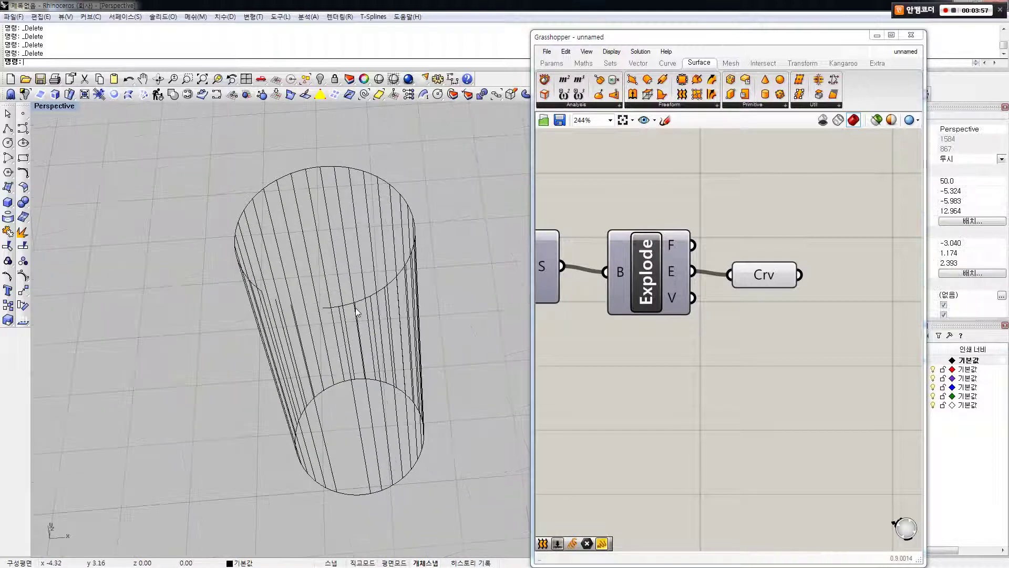
click(368, 309)
click(383, 327)
key(Delete)
Step: Select the two vertical lines and two arcs bounding one strip of the baked cylinder and join them into a closed curve
right_drag(367, 305, 343, 309)
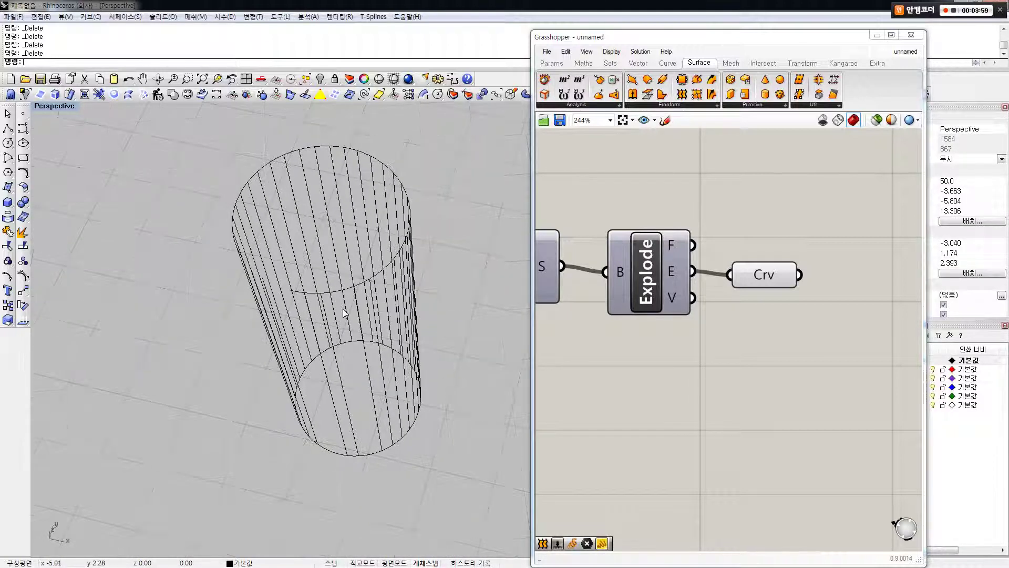
right_drag(422, 330, 541, 314)
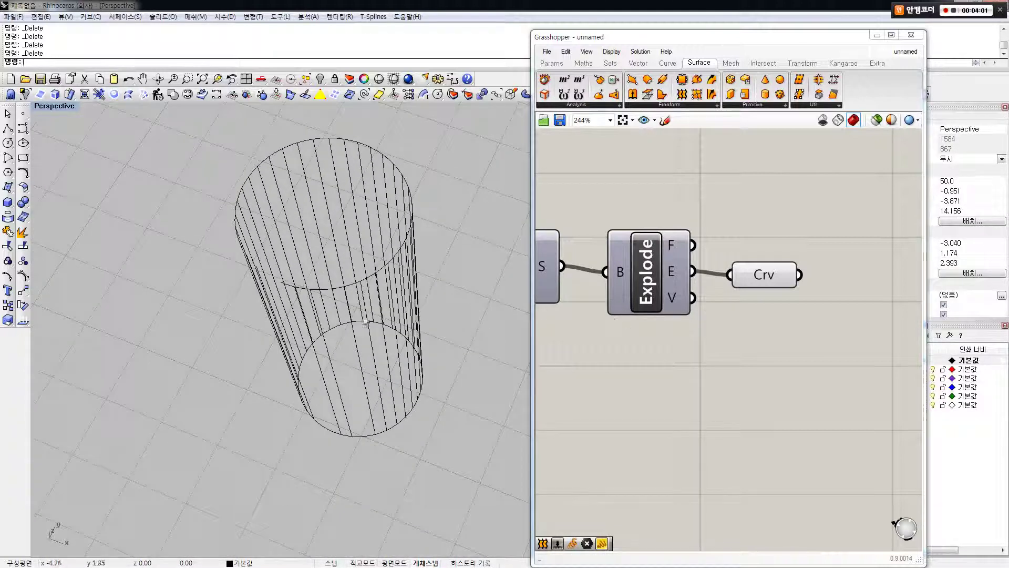
right_drag(366, 322, 379, 342)
click(353, 295)
click(353, 291)
right_click(375, 315)
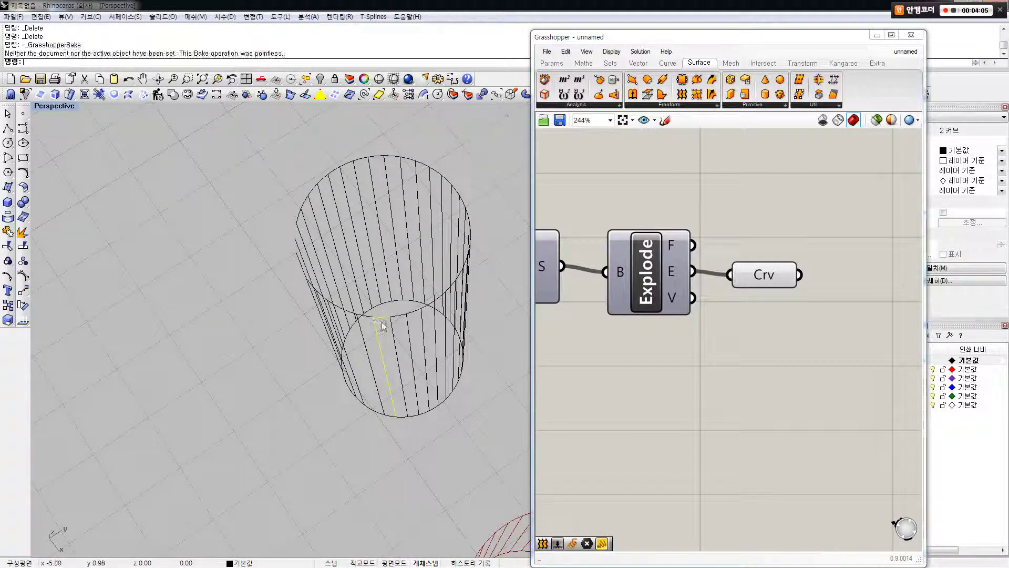
shift+click(387, 322)
click(446, 353)
shift+click(397, 414)
text(g)
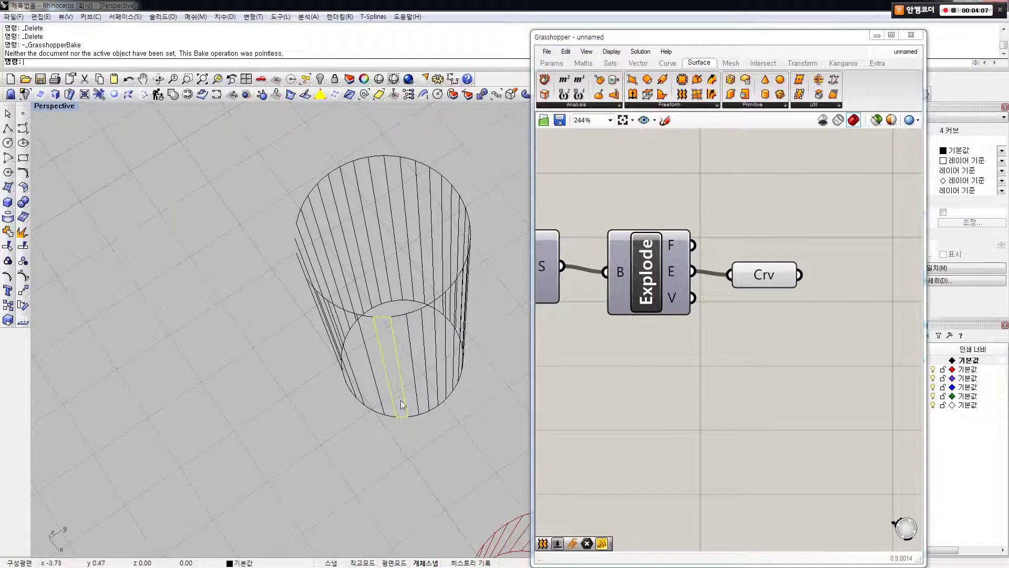
right_drag(398, 415, 396, 314)
text(j)
key(Return)
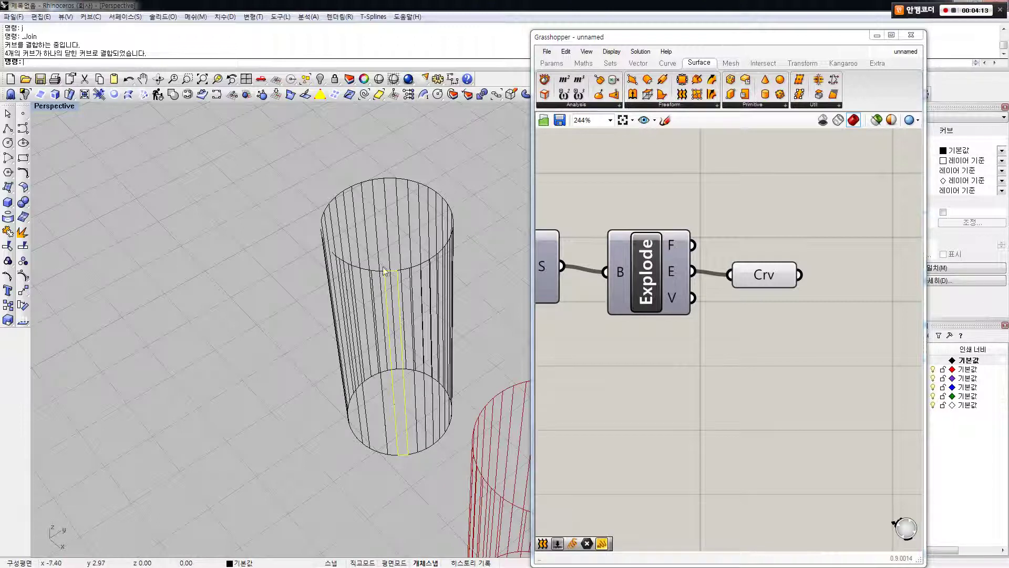
Step: Pick the joined strip outline from the overlapping curves to examine it in the viewport
click(274, 325)
click(386, 294)
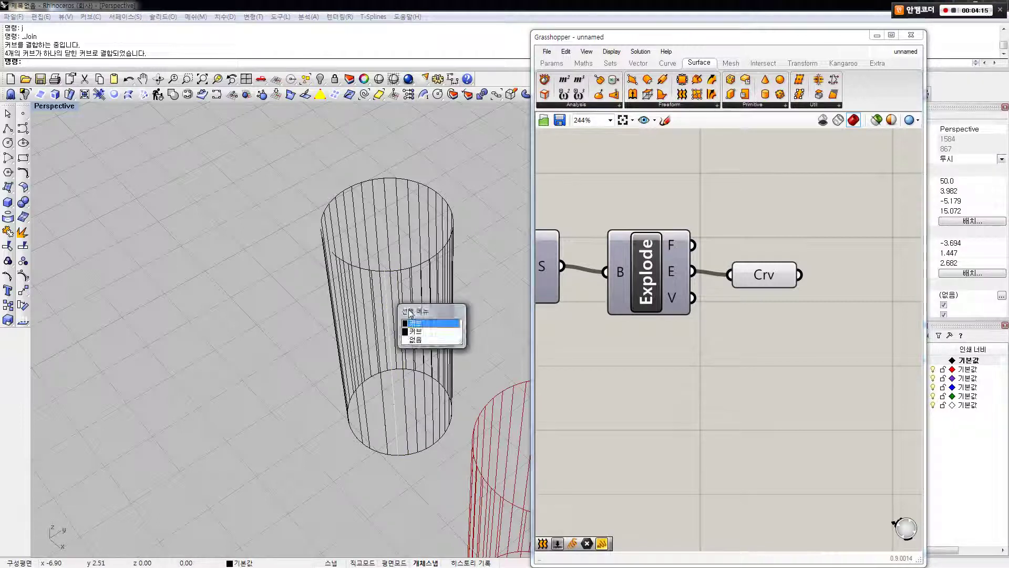
click(415, 331)
right_drag(415, 331, 389, 353)
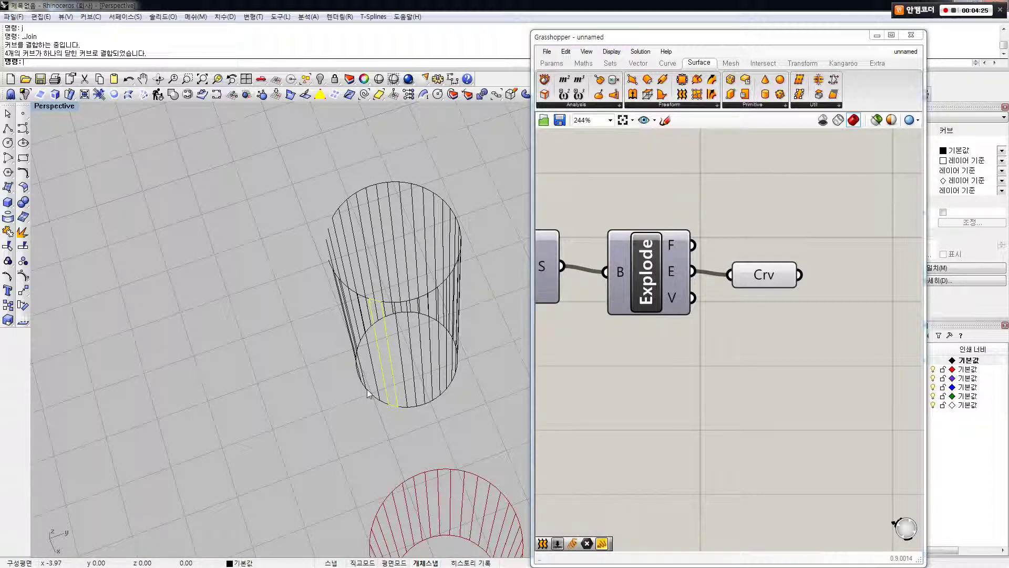
Step: Delete all the baked curves, leaving only the Grasshopper preview cylinder
drag(458, 424, 293, 162)
key(Delete)
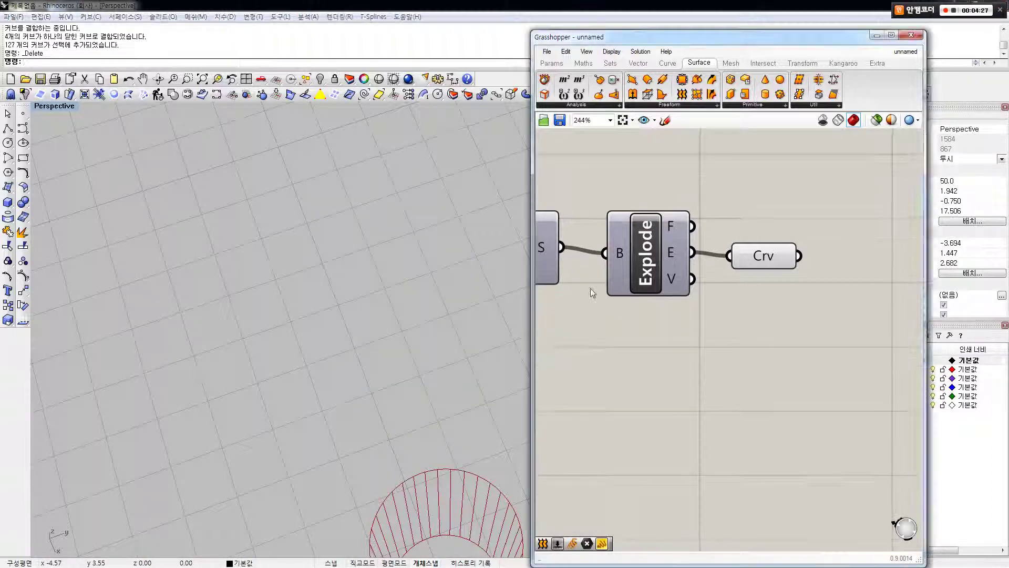
scroll(345, 378, down, 5)
right_drag(355, 377, 369, 384)
scroll(366, 428, up, 6)
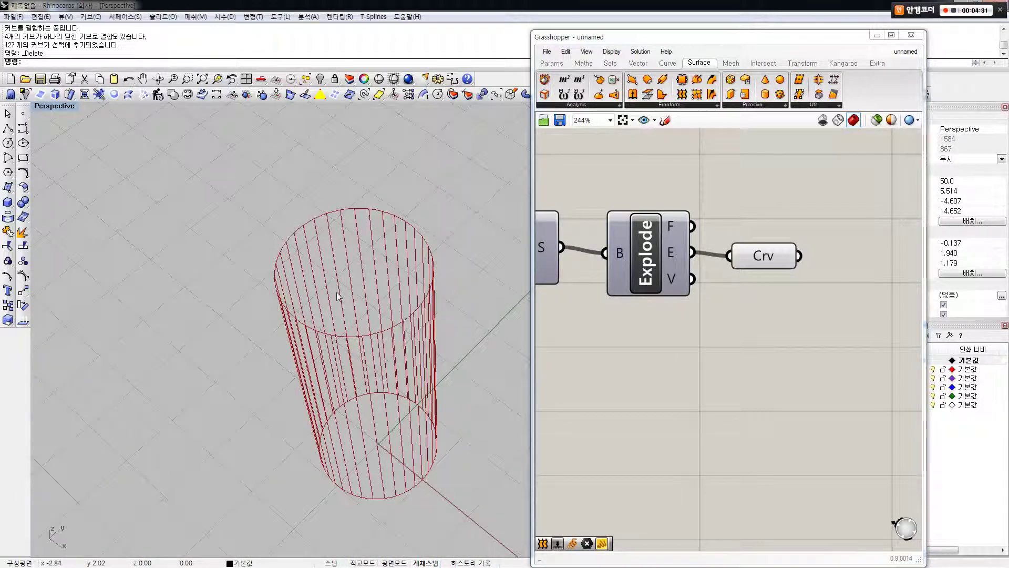
right_drag(735, 290, 695, 298)
double_click(789, 280)
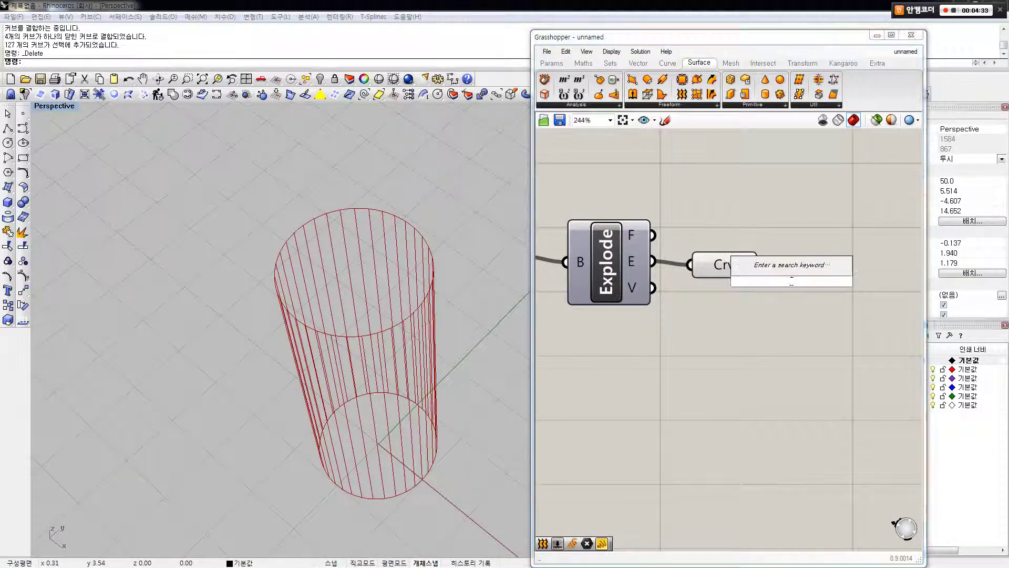
click(778, 312)
click(730, 264)
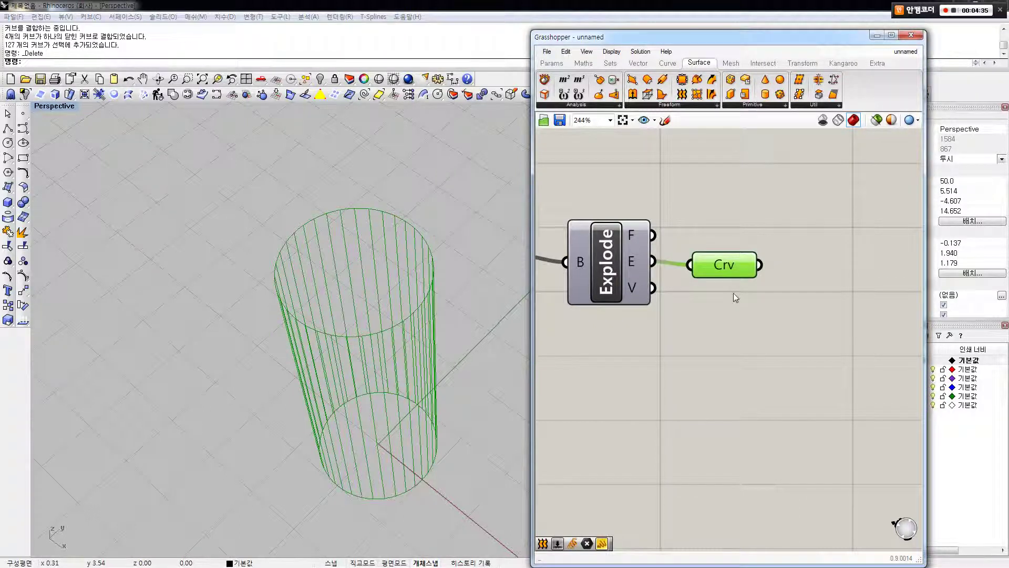
click(732, 289)
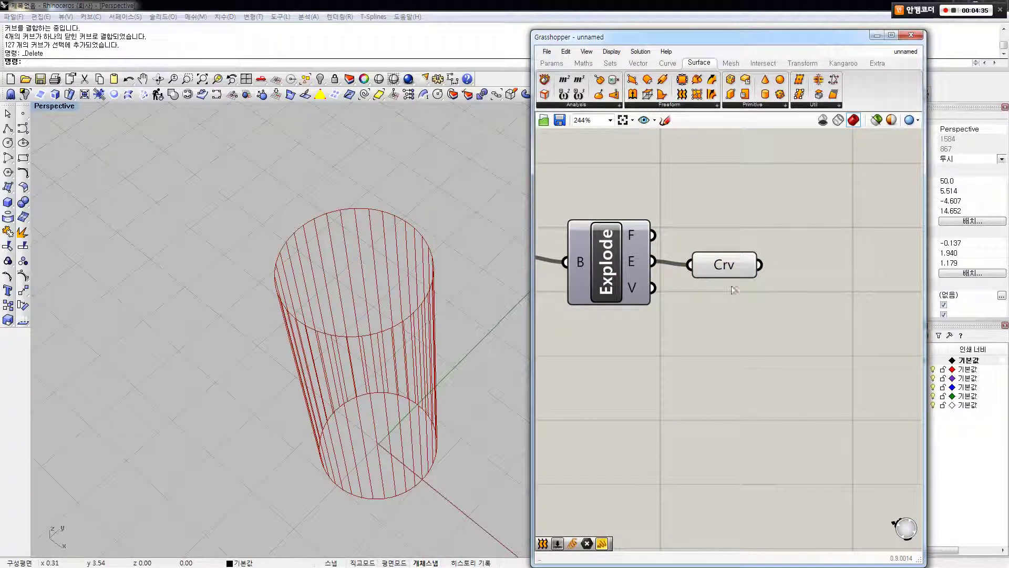
Step: Add a Panel beside the Crv parameter and wire the Crv output into it
click(551, 63)
click(681, 95)
click(798, 242)
drag(797, 243, 870, 222)
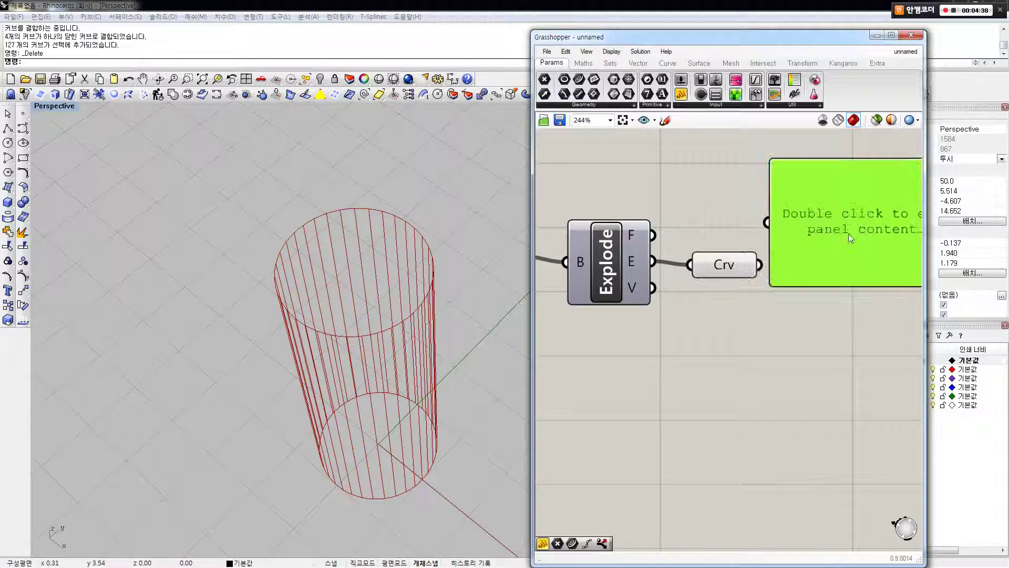
right_drag(826, 252, 766, 245)
drag(762, 247, 788, 247)
drag(698, 257, 729, 216)
right_drag(706, 265, 681, 241)
click(688, 252)
scroll(689, 252, down, 1)
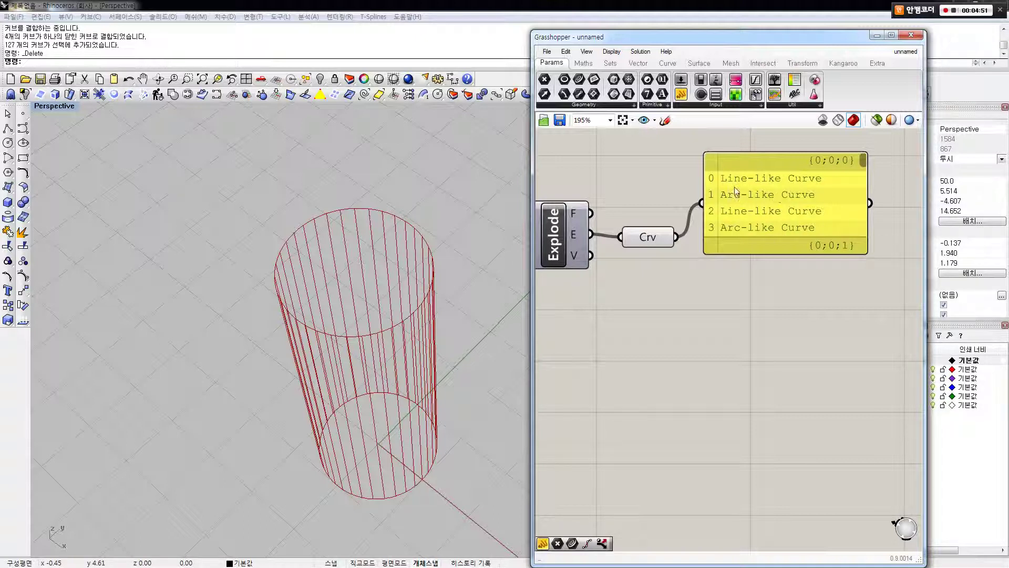
Step: Enlarge the panel downward to read through all its branches of edge curves, and move it slightly up
right_drag(730, 252, 721, 241)
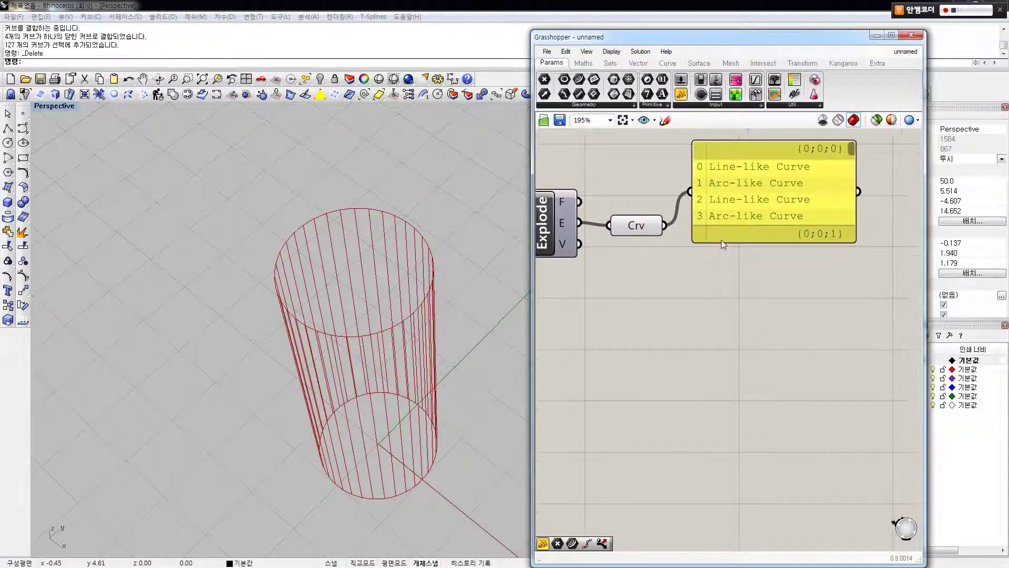
drag(723, 243, 736, 448)
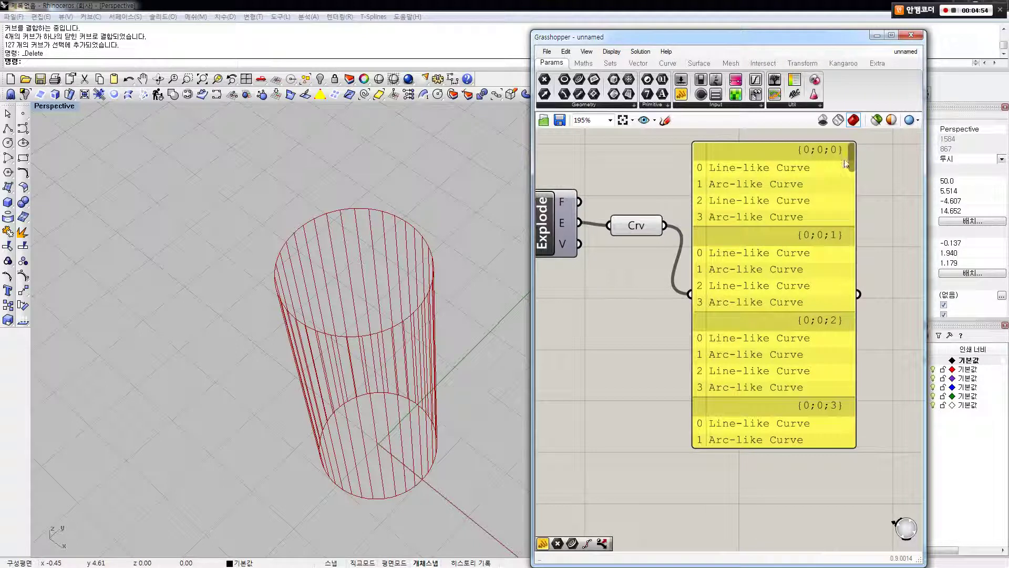
drag(849, 158, 853, 457)
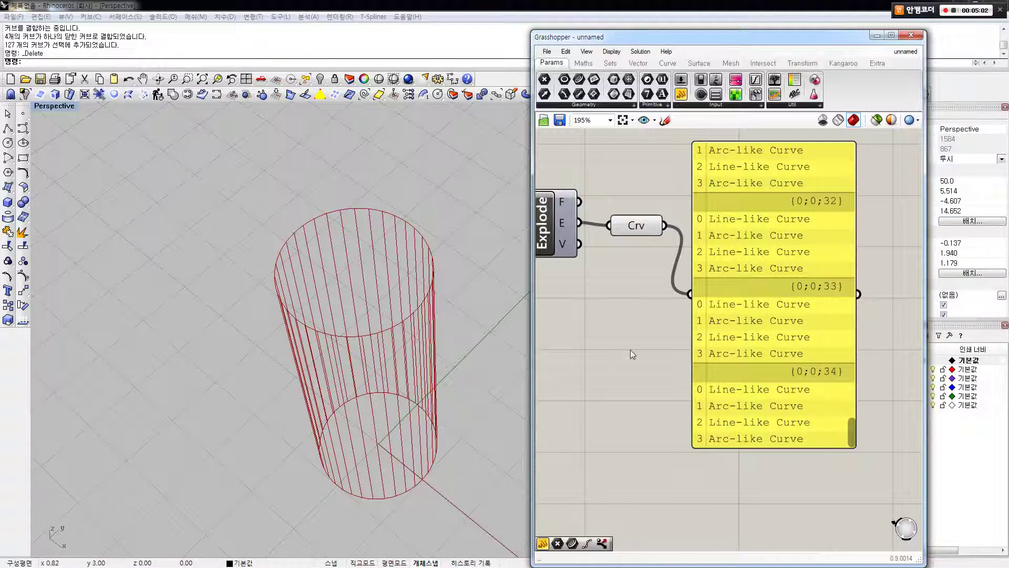
drag(851, 427, 825, 142)
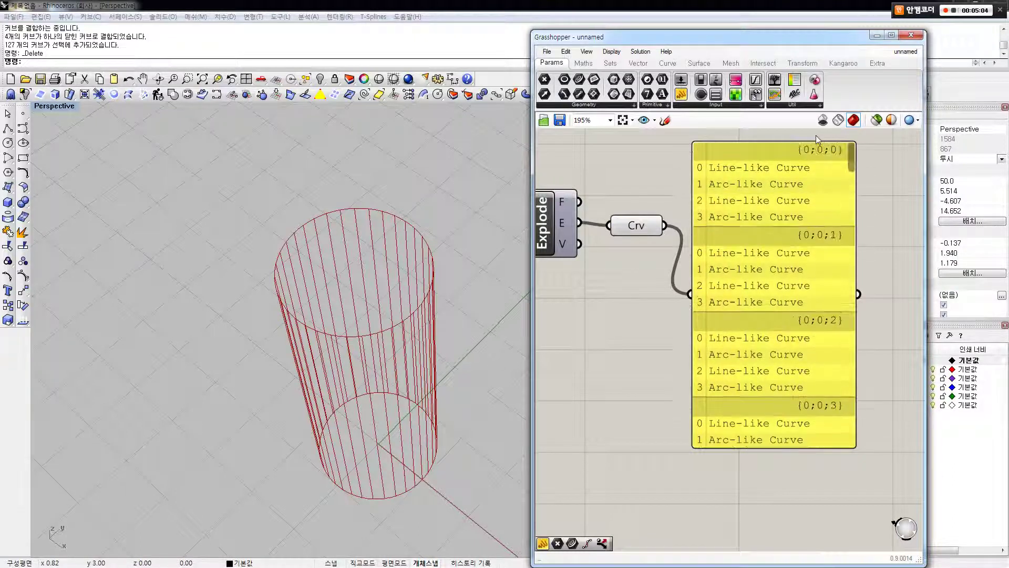
right_drag(707, 195, 682, 214)
drag(681, 214, 685, 189)
click(645, 221)
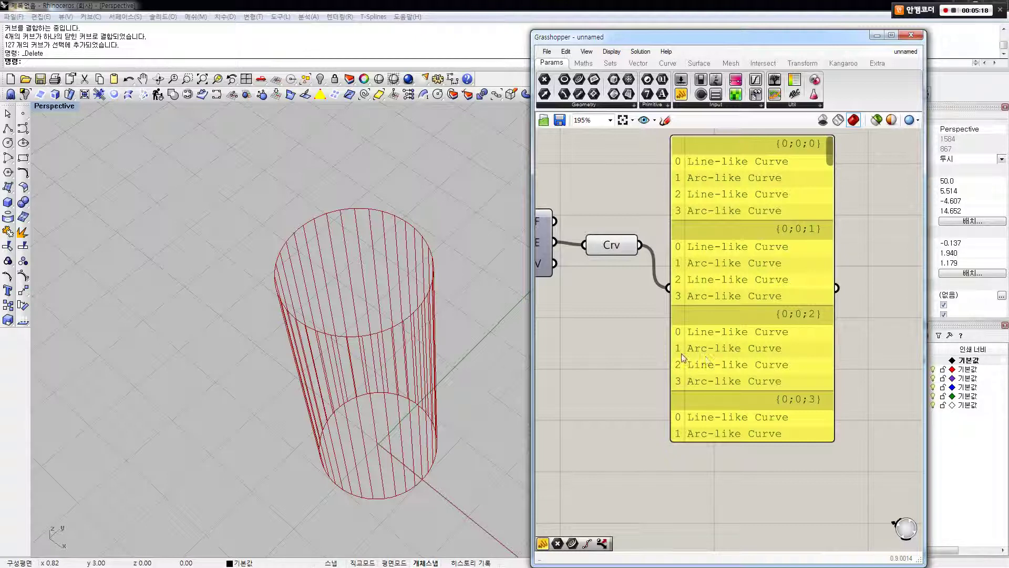
Step: Add a List Item component below the Crv parameter
double_click(626, 331)
text(lis)
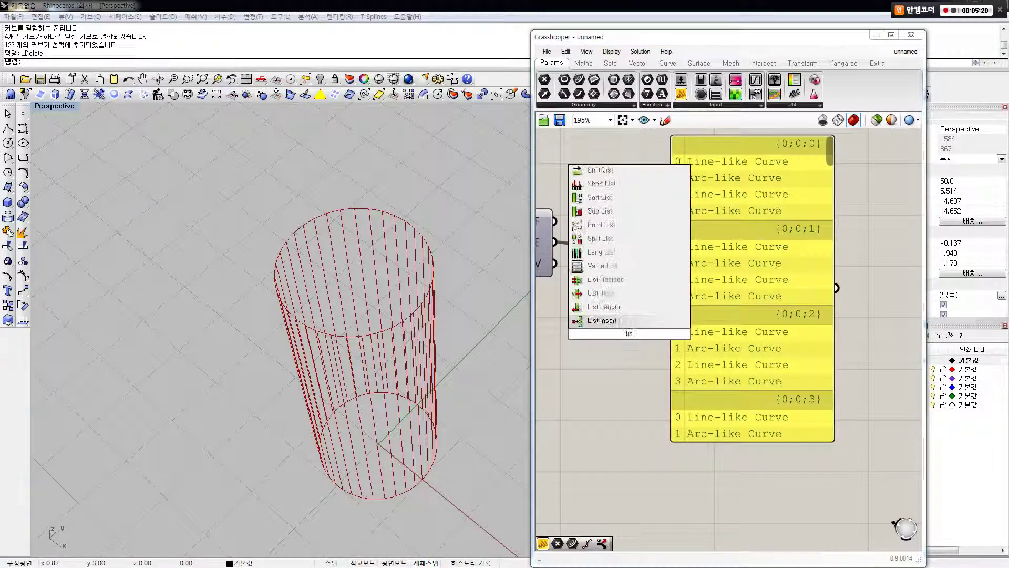
text(titem)
click(601, 321)
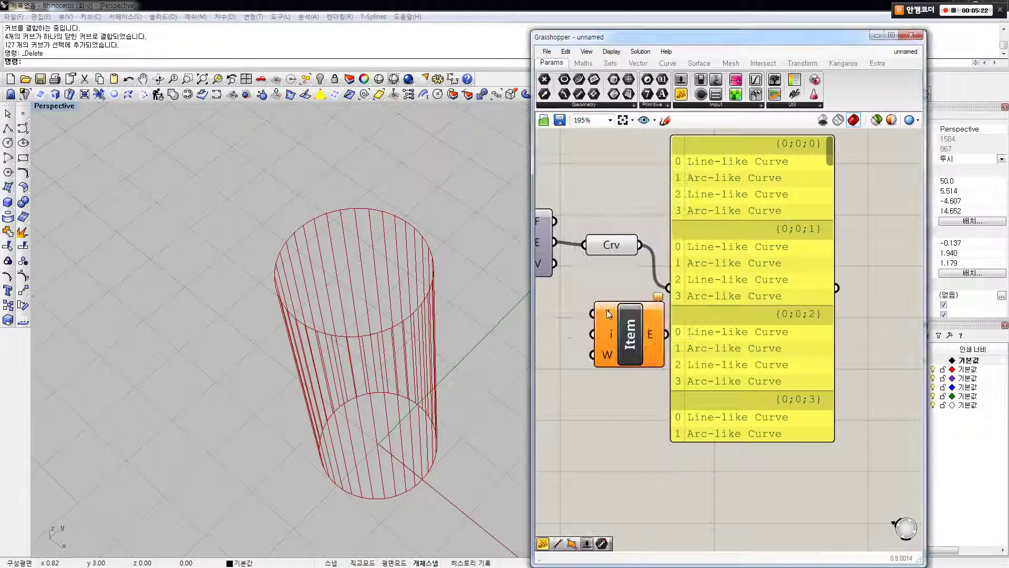
Step: Move the edge-curve panel above the Crv parameter, place List Item right of Crv, and wire Crv into its L input
drag(632, 330, 657, 330)
drag(712, 346, 766, 310)
scroll(764, 341, down, 3)
drag(757, 353, 755, 259)
click(758, 302)
scroll(731, 328, up, 3)
drag(681, 349, 745, 307)
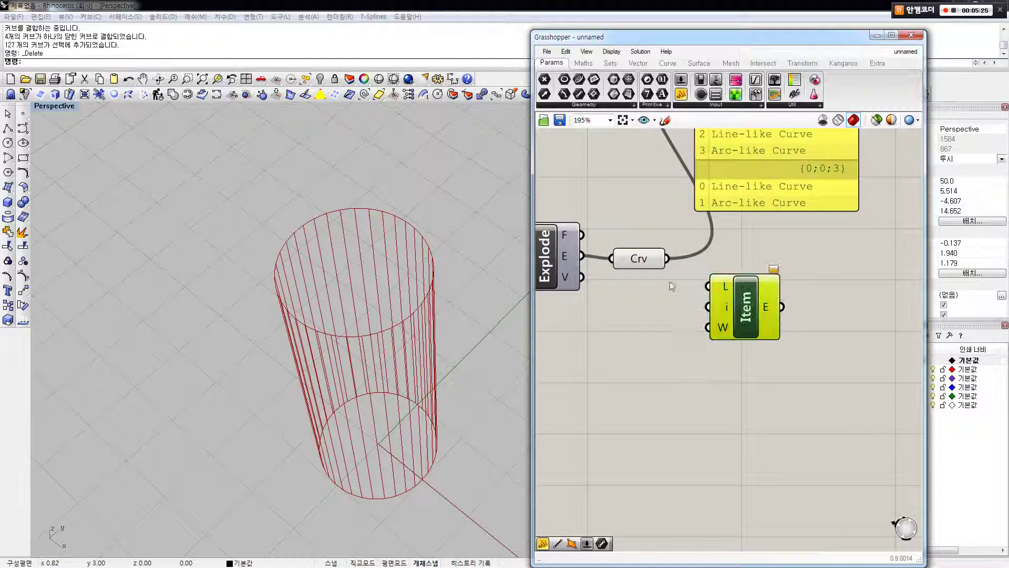
Step: Add a Panel containing the value 0 next to the List Item
double_click(659, 315)
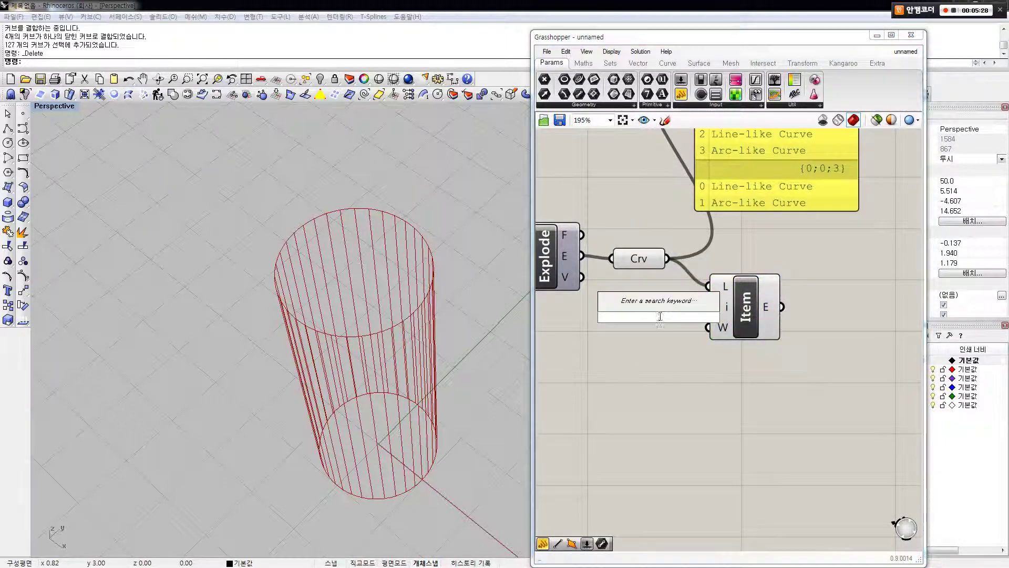
text(panel)
key(Return)
double_click(655, 311)
text(0)
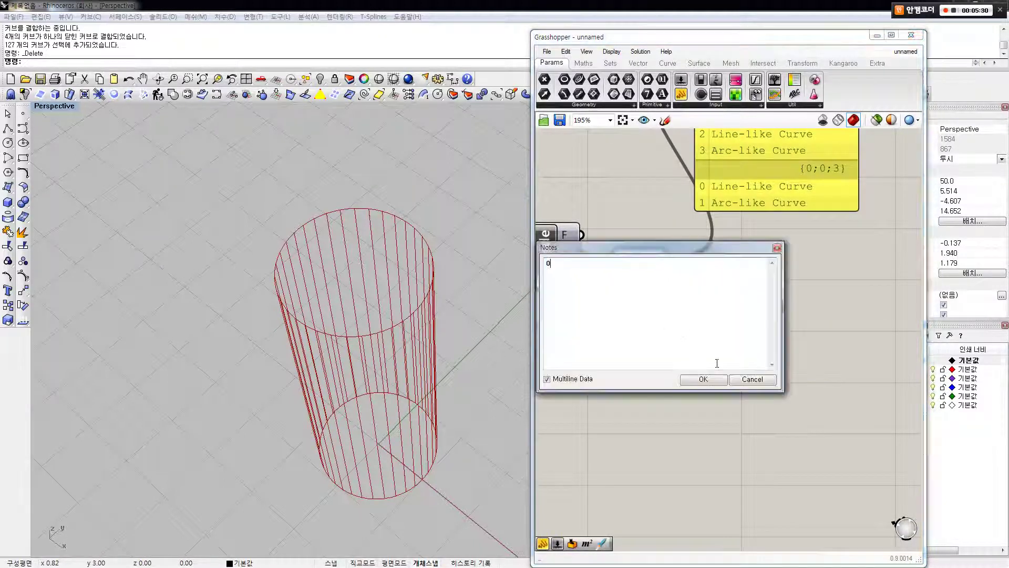
click(703, 376)
click(735, 370)
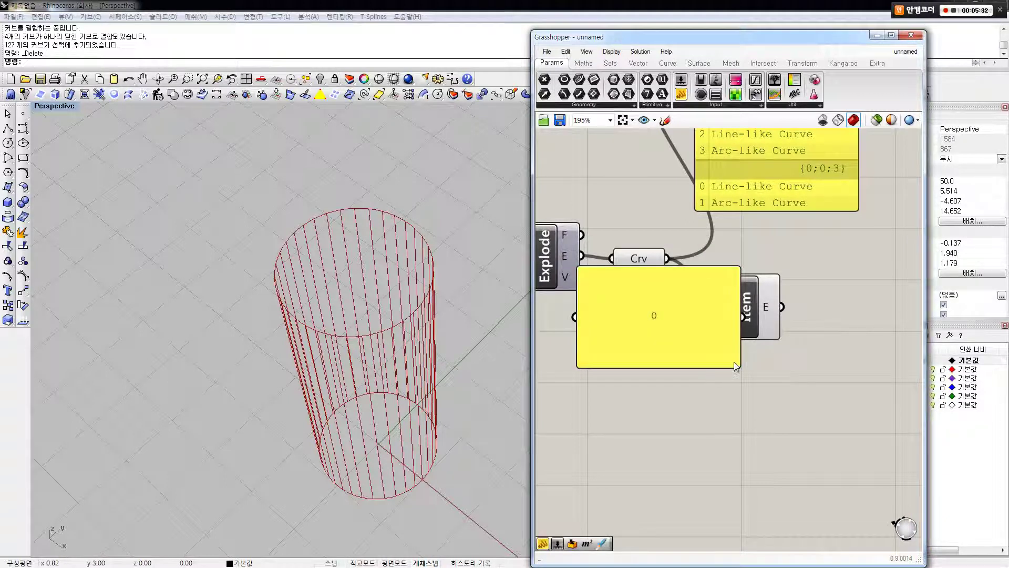
Step: Shrink the 0 panel to a single line and wire it into the List Item's index input
drag(734, 365, 604, 284)
double_click(607, 278)
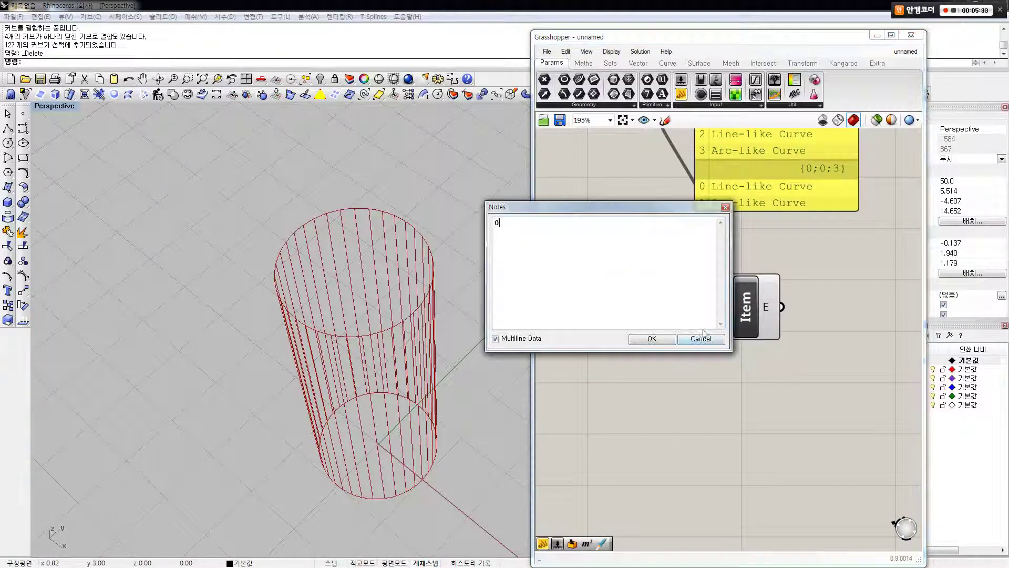
click(652, 339)
drag(601, 274, 709, 307)
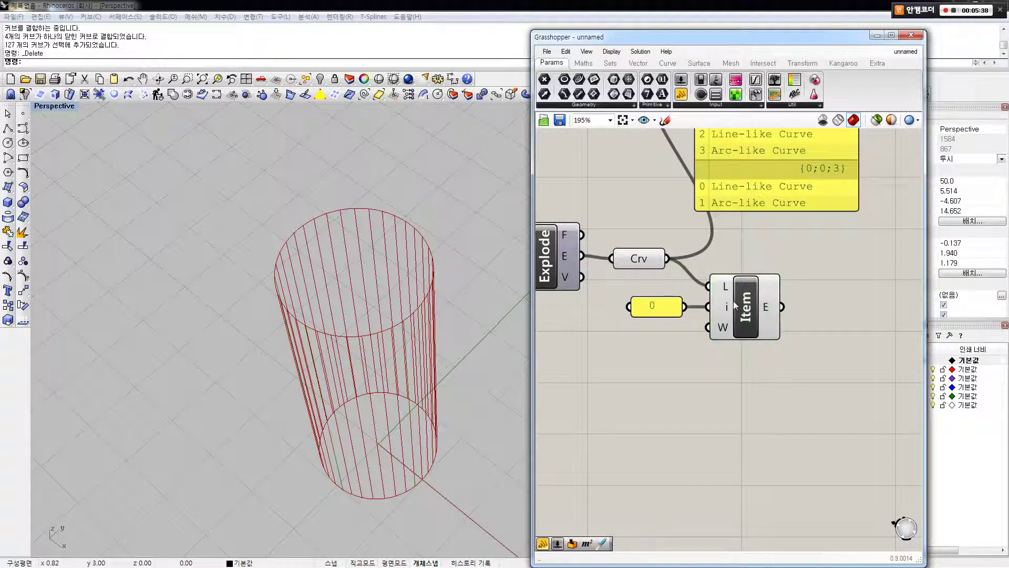
Step: Turn off the preview of the Crv parameter so only the List Item's curves are displayed
right_drag(725, 276, 683, 461)
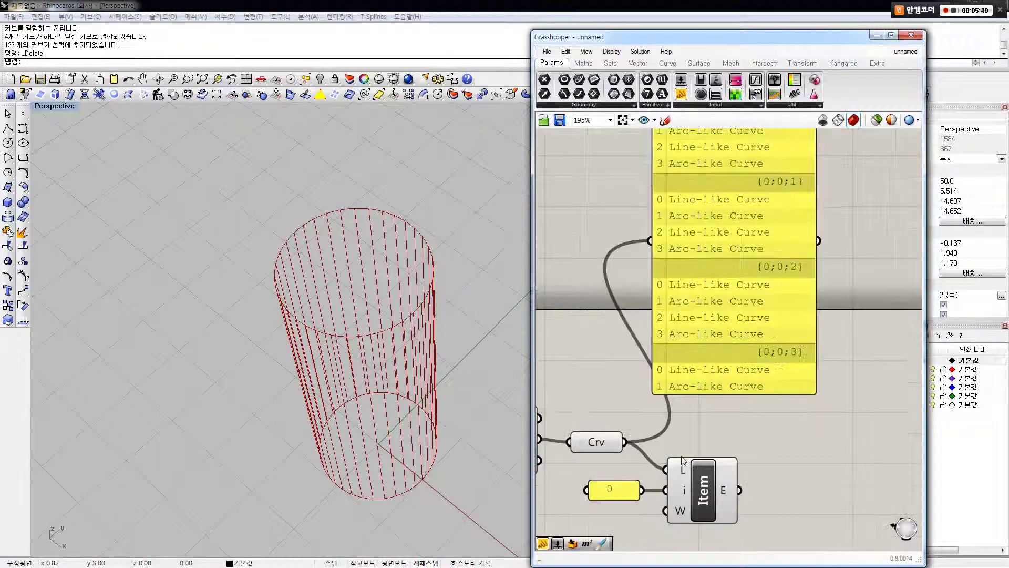
right_drag(681, 336, 687, 250)
right_drag(663, 358, 658, 335)
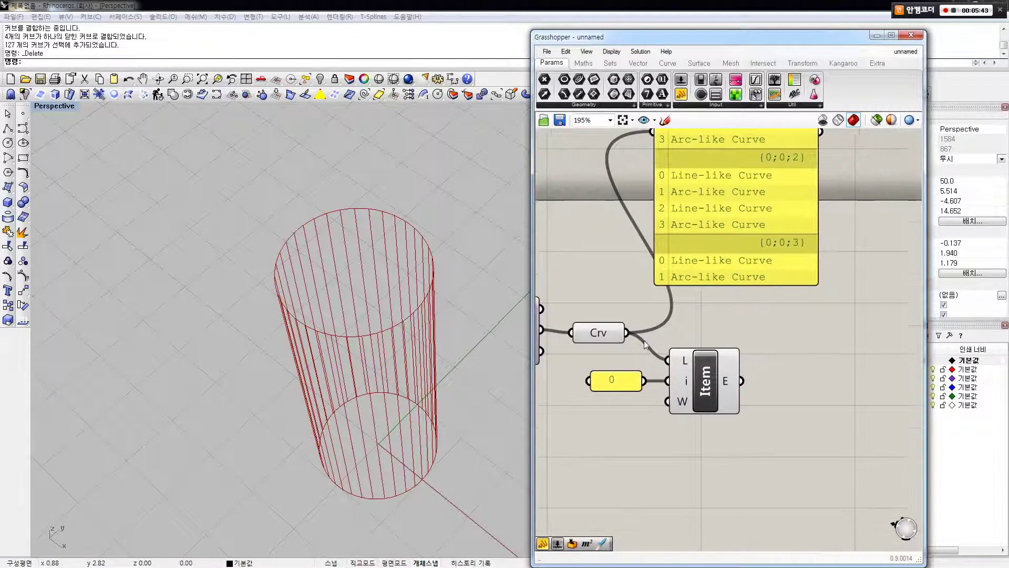
click(599, 334)
click(683, 371)
click(597, 333)
middle_click(597, 333)
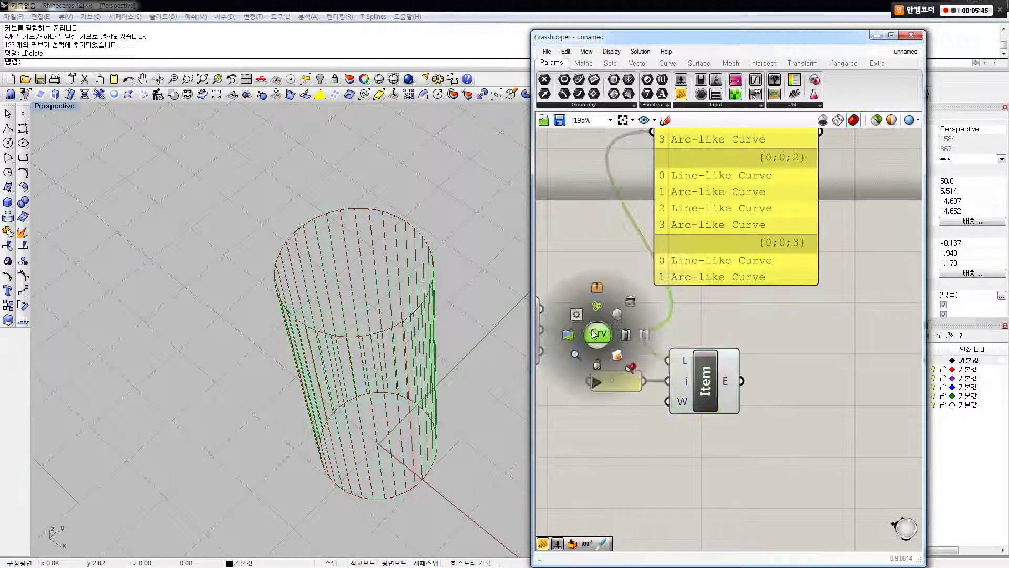
click(612, 316)
Step: Select the List Item to highlight the edge lines it extracts in the Rhino viewport
click(640, 305)
click(694, 368)
click(667, 307)
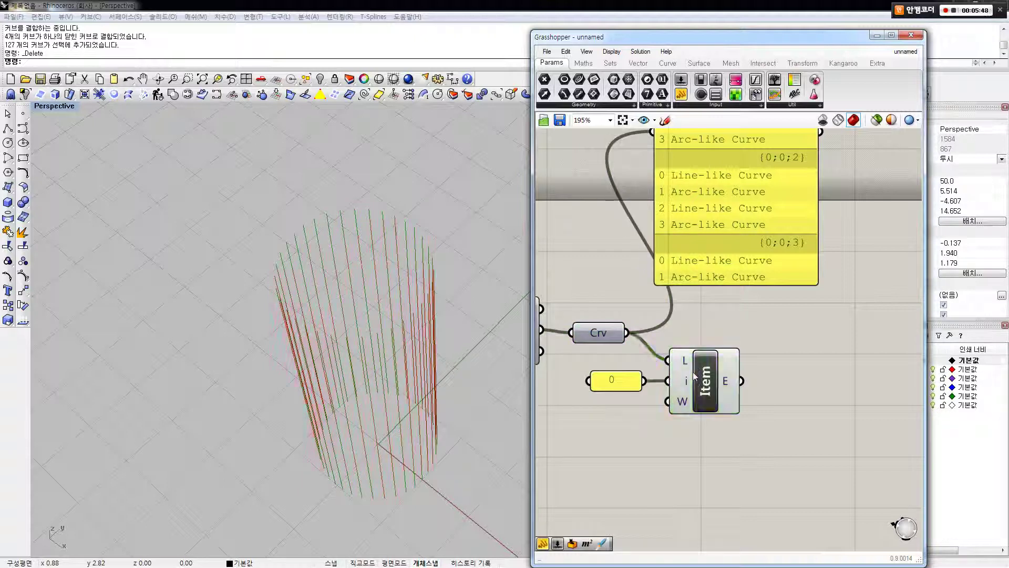
click(696, 370)
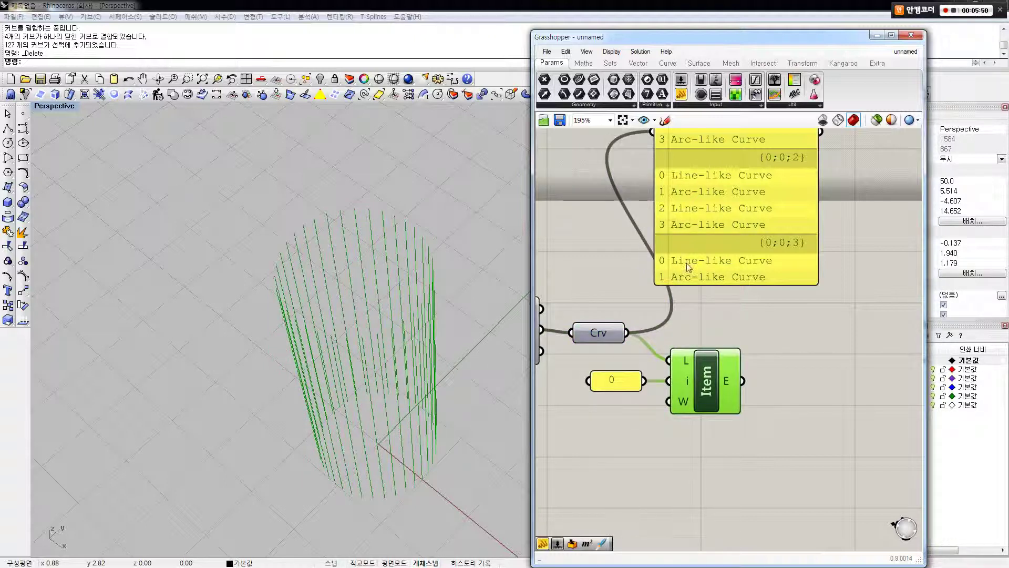
Step: Duplicate the List Item and its index panel below the originals, and set the copied panel to 2
drag(741, 437, 615, 382)
right_drag(644, 417, 647, 393)
drag(694, 354, 693, 441)
double_click(614, 437)
text(2)
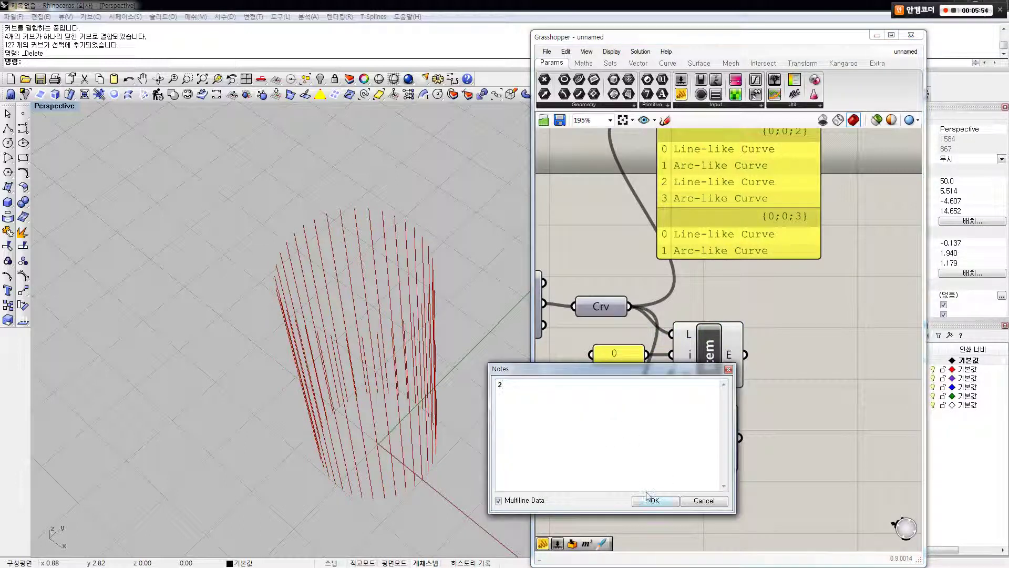
click(647, 496)
Step: Select the two List Items alternately to compare the strip edges picked by index 0 and index 2
click(679, 399)
click(695, 412)
click(693, 381)
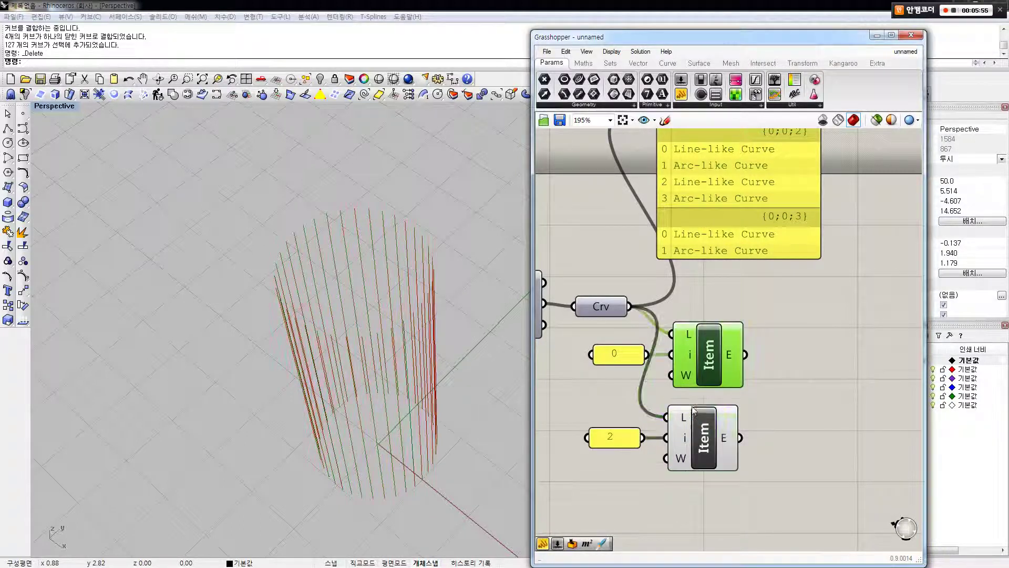
click(692, 411)
click(700, 364)
drag(707, 421, 706, 412)
click(701, 373)
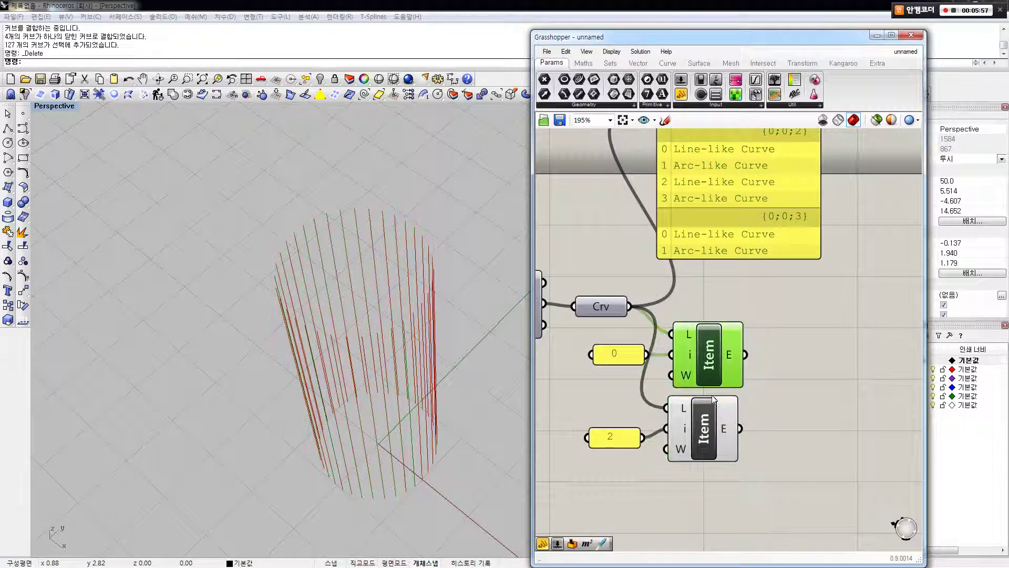
Step: Delete the duplicated List Item and its index 2 panel
drag(783, 398, 617, 466)
key(Delete)
click(618, 356)
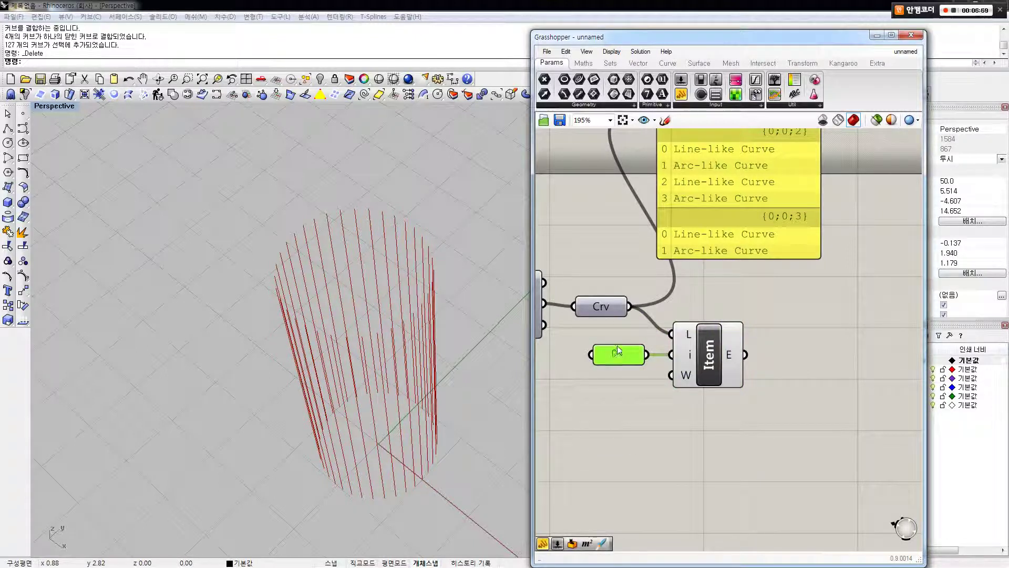
Step: Shift the large panel right, wire the List Item's output into it instead of Crv, and read its branches to the end
scroll(619, 351, down, 2)
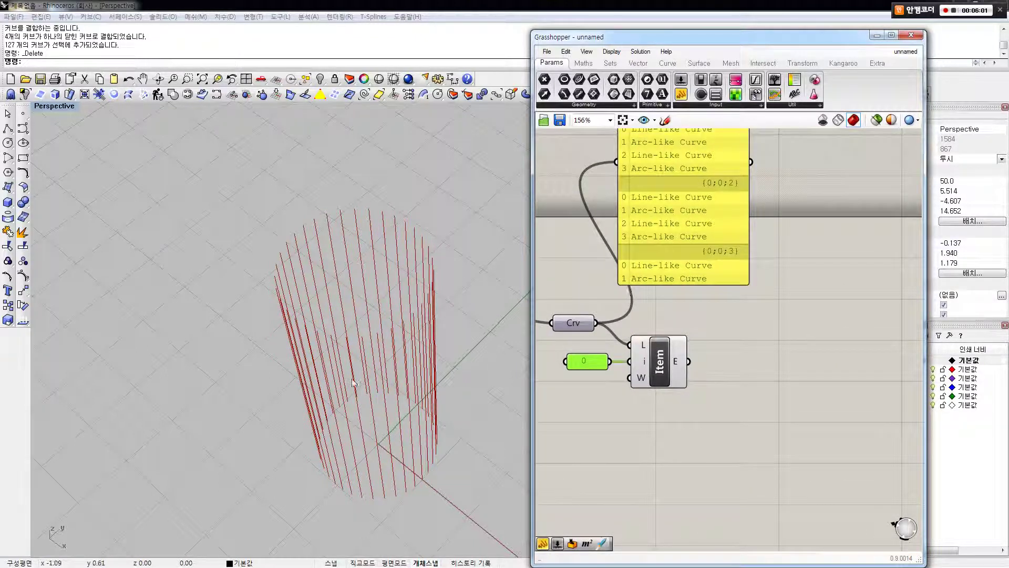
scroll(344, 374, up, 1)
right_drag(344, 375, 338, 376)
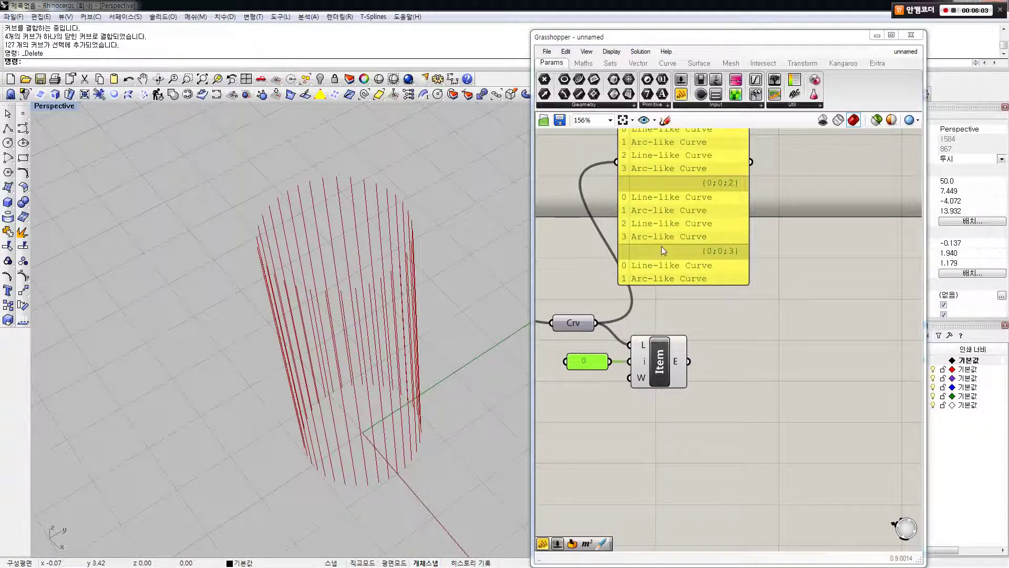
drag(661, 246, 774, 287)
drag(689, 361, 729, 202)
scroll(687, 297, down, 2)
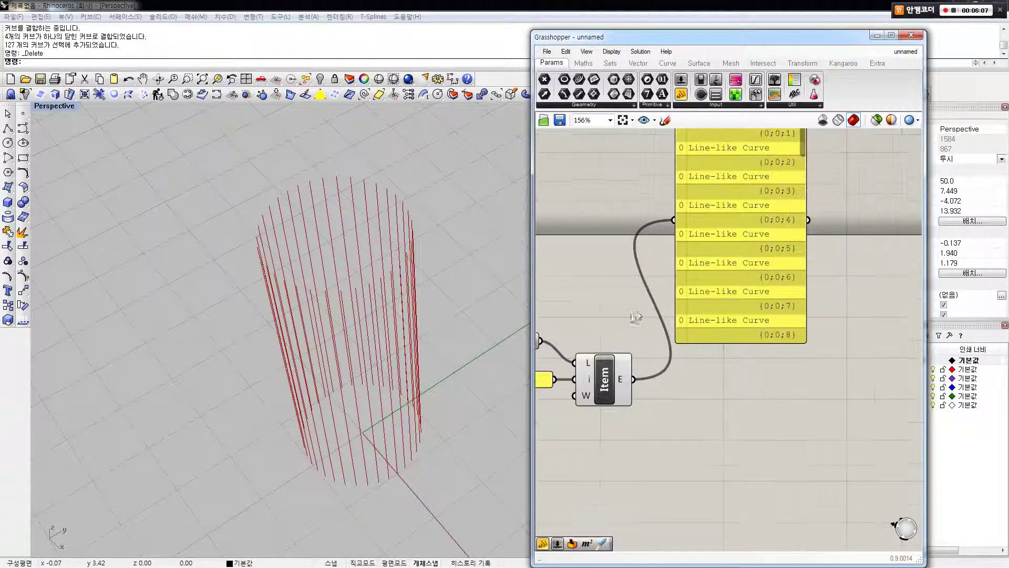
right_drag(721, 276, 708, 296)
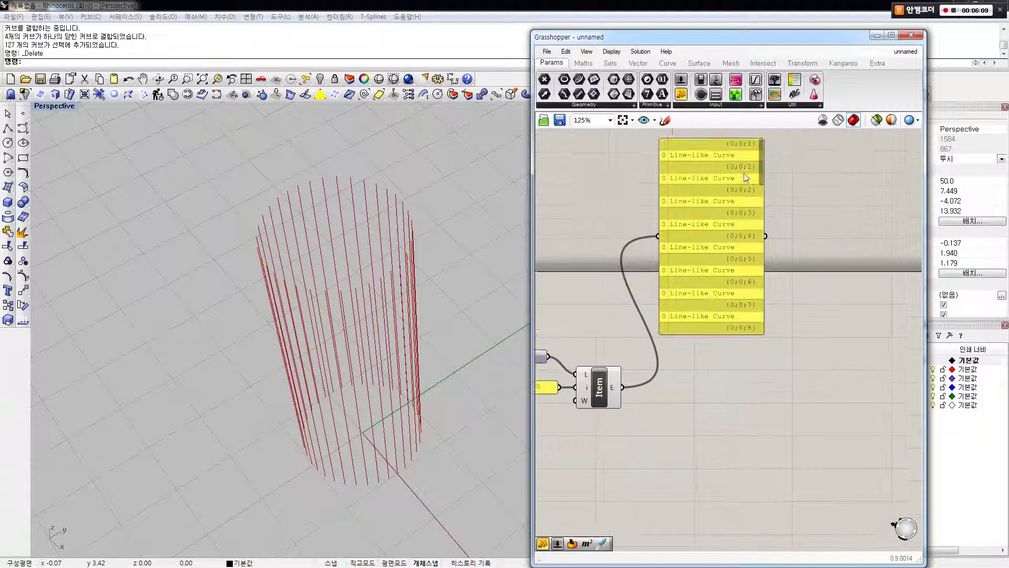
drag(760, 157, 757, 317)
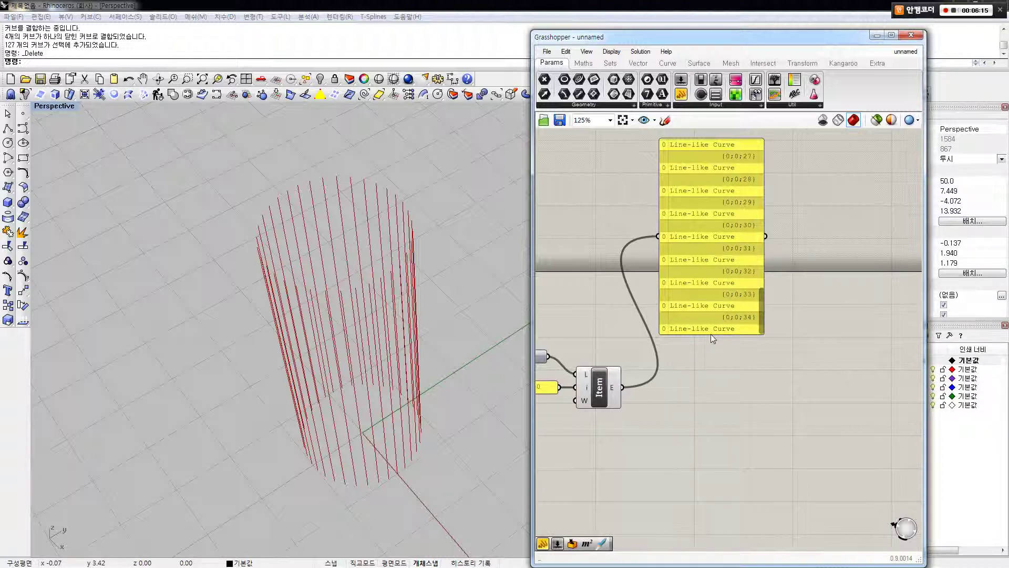
Step: Add a Loft component to the right of the List Item
double_click(707, 389)
text(loft)
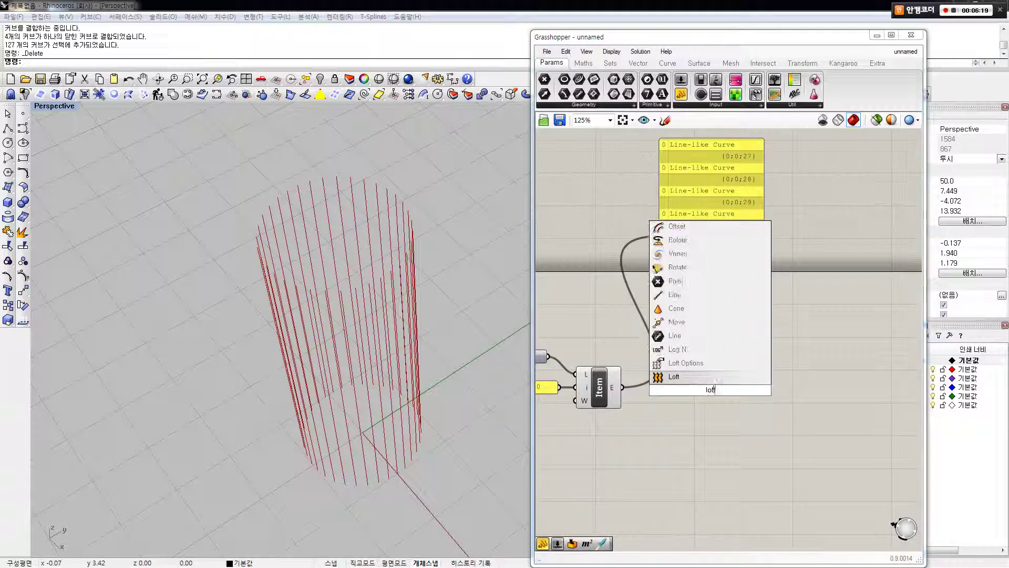
click(673, 378)
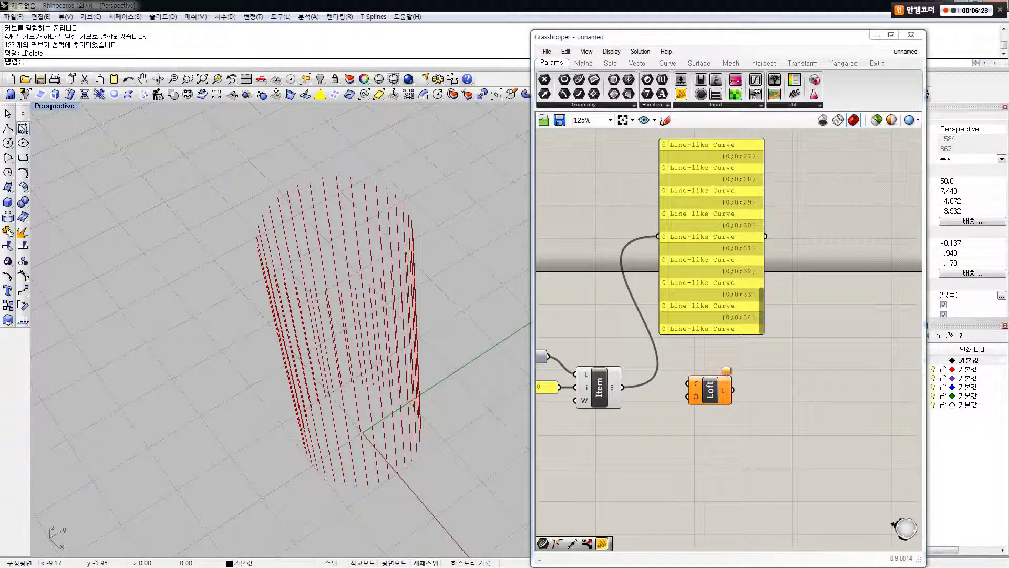
Step: In Rhino, draw two wavy interpolated curves side by side next to the cylinder preview
click(22, 127)
click(61, 142)
click(147, 229)
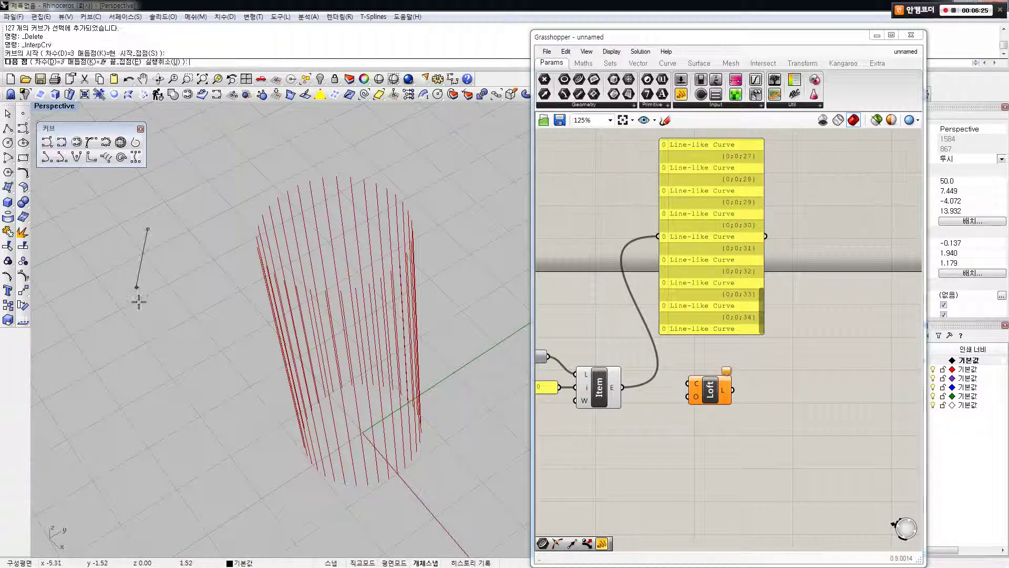
click(137, 305)
click(219, 404)
key(Return)
key(Return)
click(209, 242)
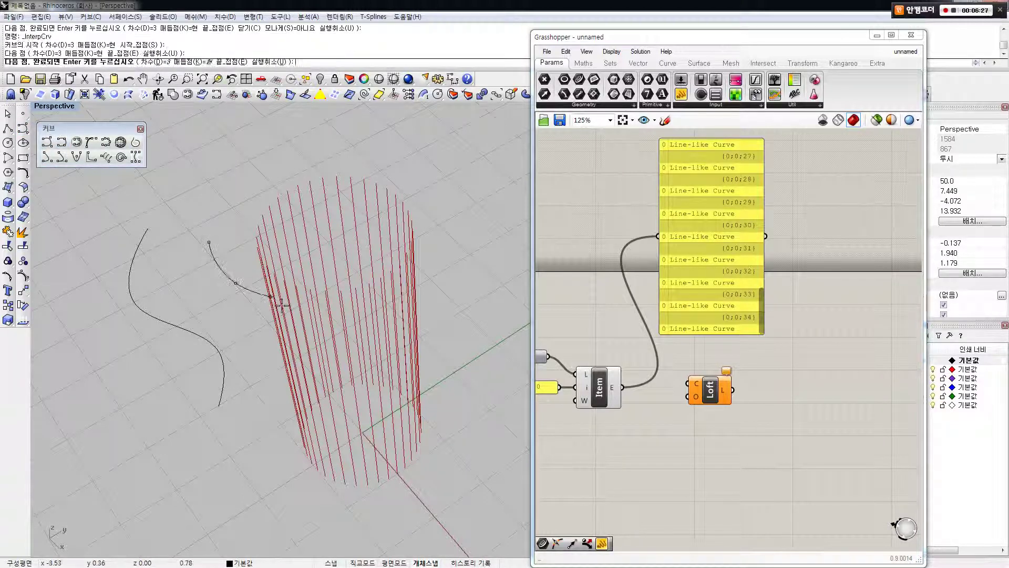
click(236, 283)
click(320, 403)
key(Return)
Step: Draw a third wavy interpolated curve beside the others, and move the middle curve slightly away from the first one
right_drag(321, 402, 370, 386)
key(Return)
click(250, 300)
click(280, 330)
click(327, 335)
click(353, 364)
click(376, 383)
key(Return)
scroll(376, 384, down, 4)
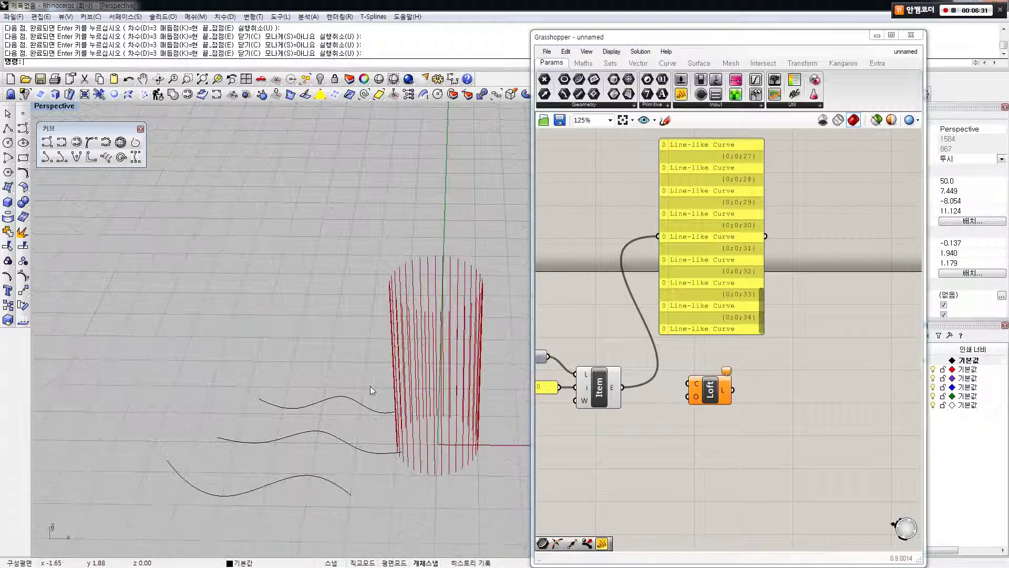
drag(334, 433, 336, 416)
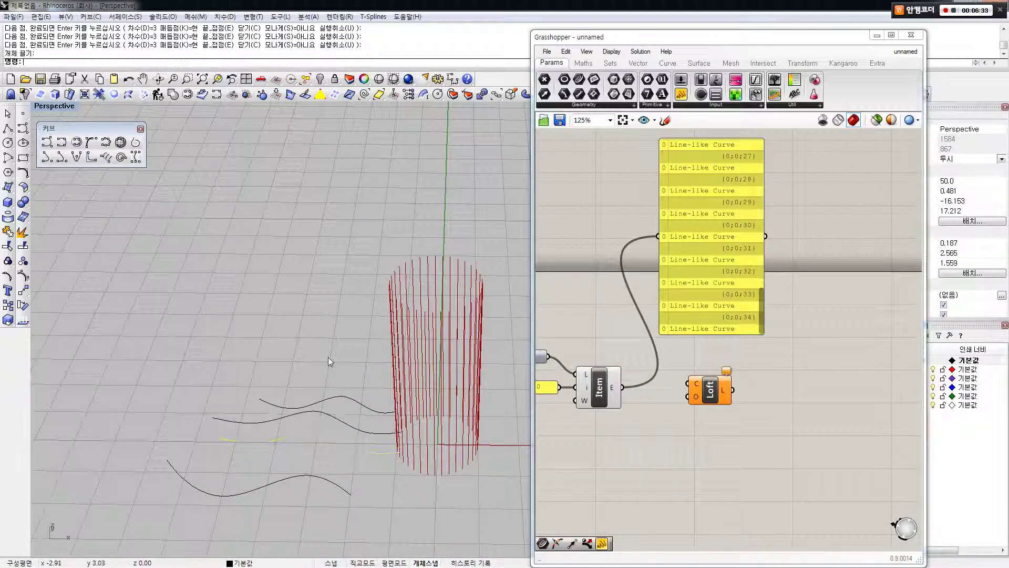
Step: Loft a surface through the three wavy curves in order, keeping the default loft options
text(loft)
key(Return)
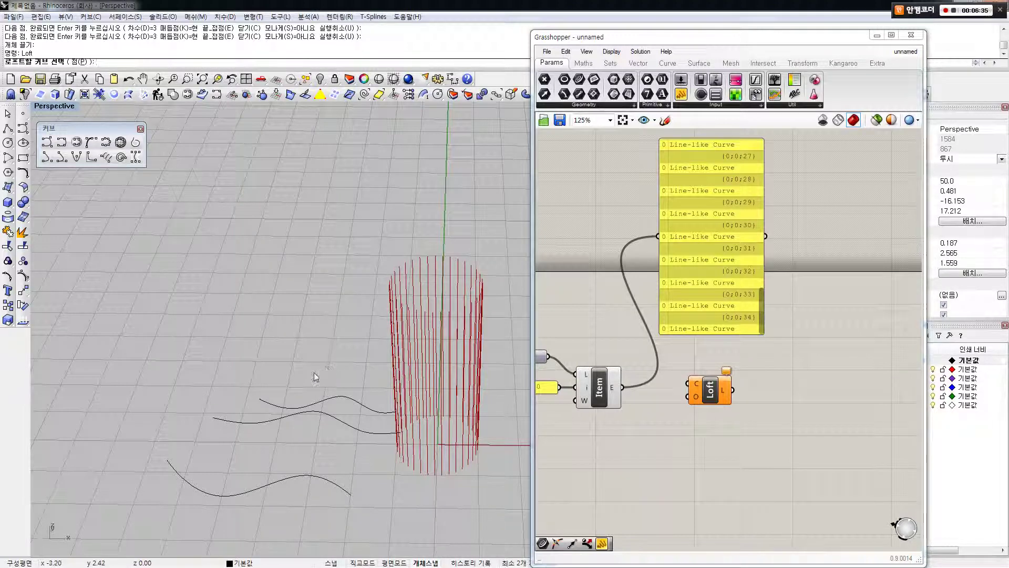
click(257, 396)
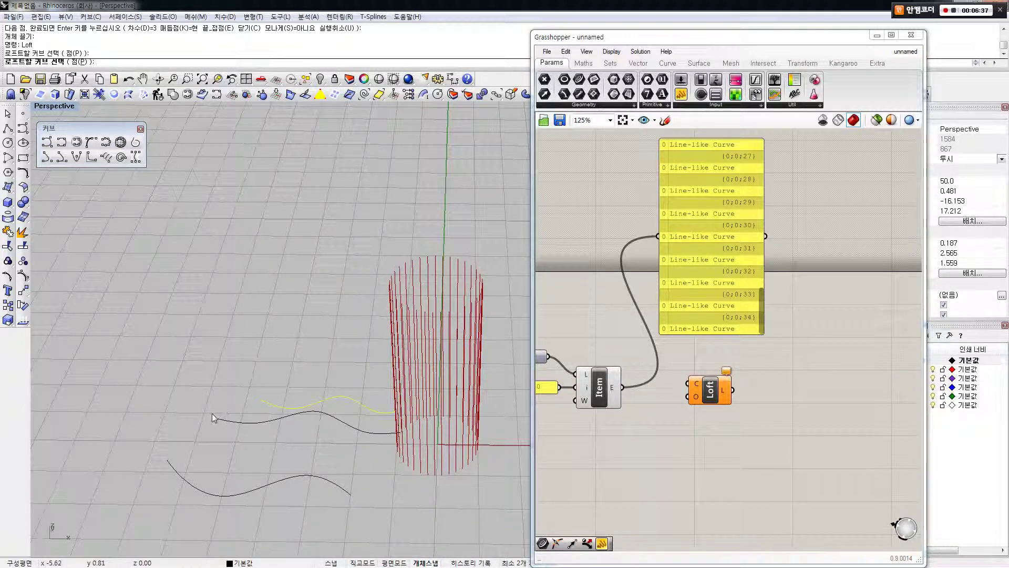
click(212, 414)
click(168, 462)
key(Return)
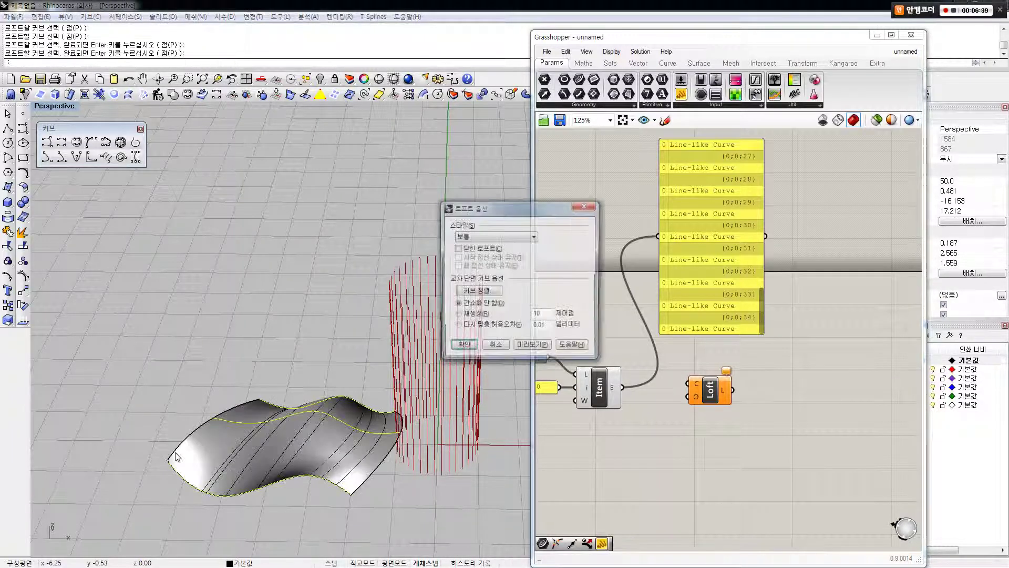
key(Return)
Step: Delete the lofted surface together with its three wavy curves
drag(101, 334, 427, 525)
key(Delete)
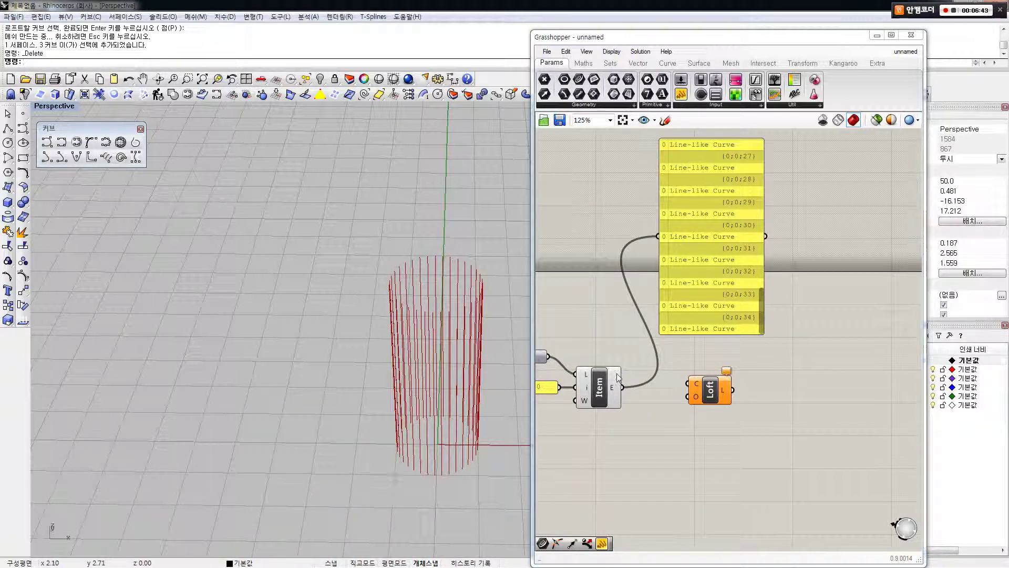
Step: Wire the List Item's E output into the Loft component's C input, and move Loft slightly lower right
scroll(657, 413, up, 3)
drag(634, 375, 634, 374)
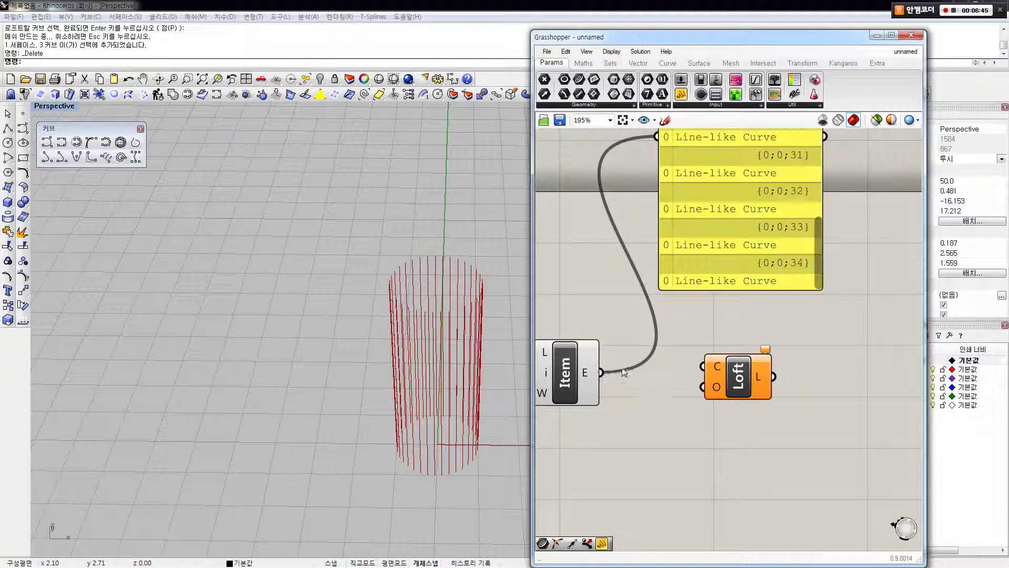
scroll(624, 373, down, 1)
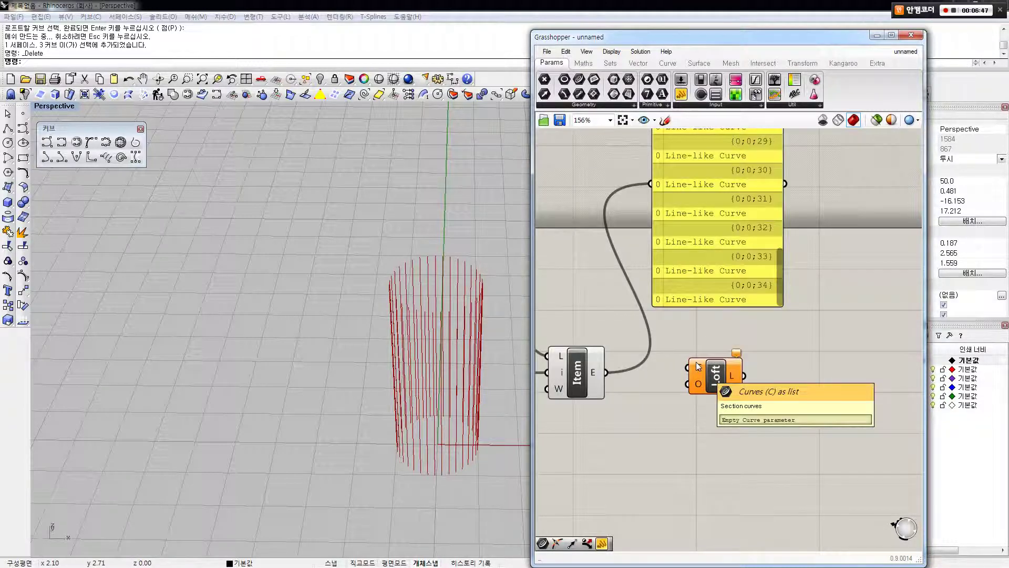
drag(691, 368, 606, 372)
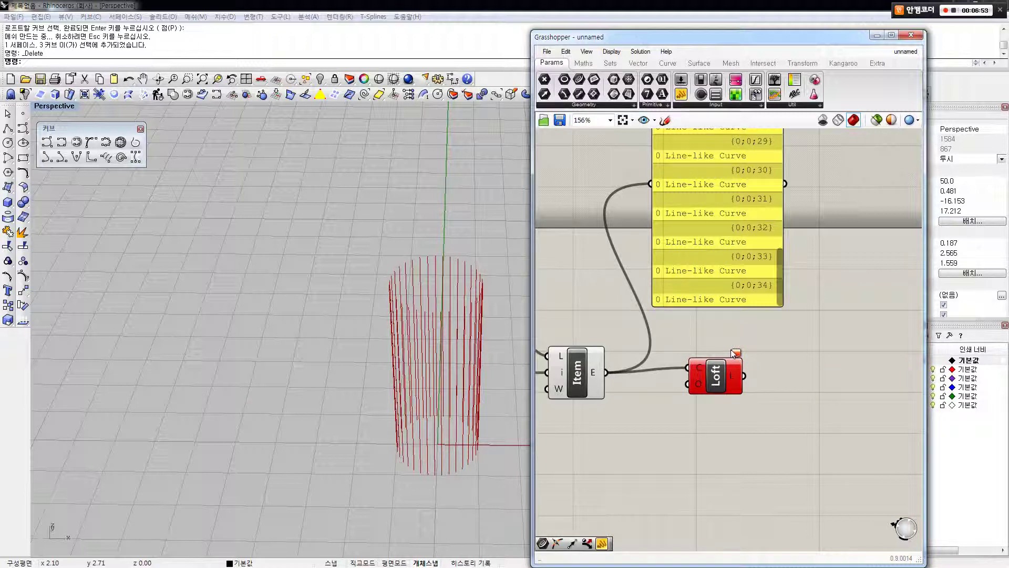
drag(711, 370, 728, 385)
click(718, 347)
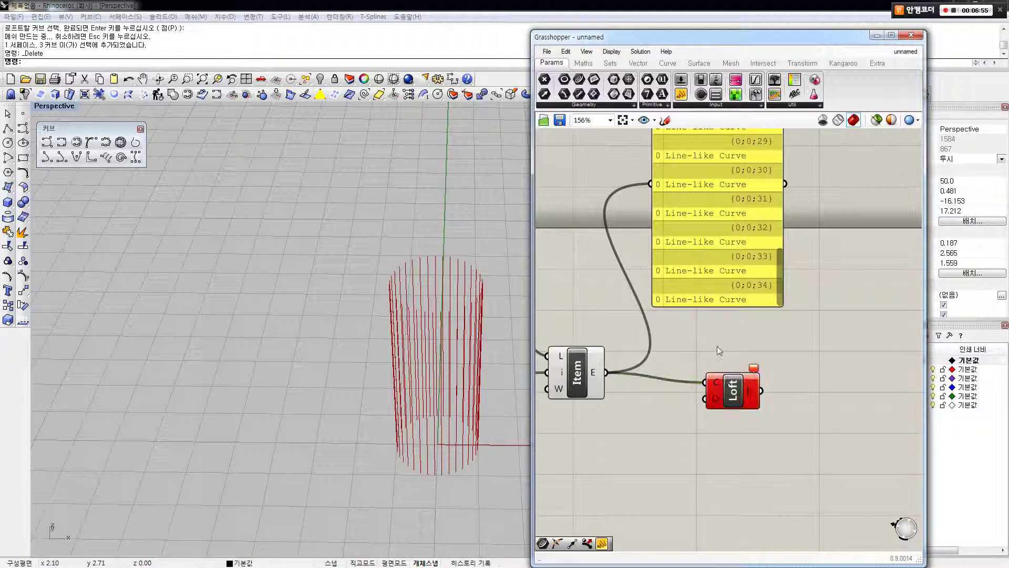
scroll(728, 312, down, 2)
right_drag(729, 313, 718, 340)
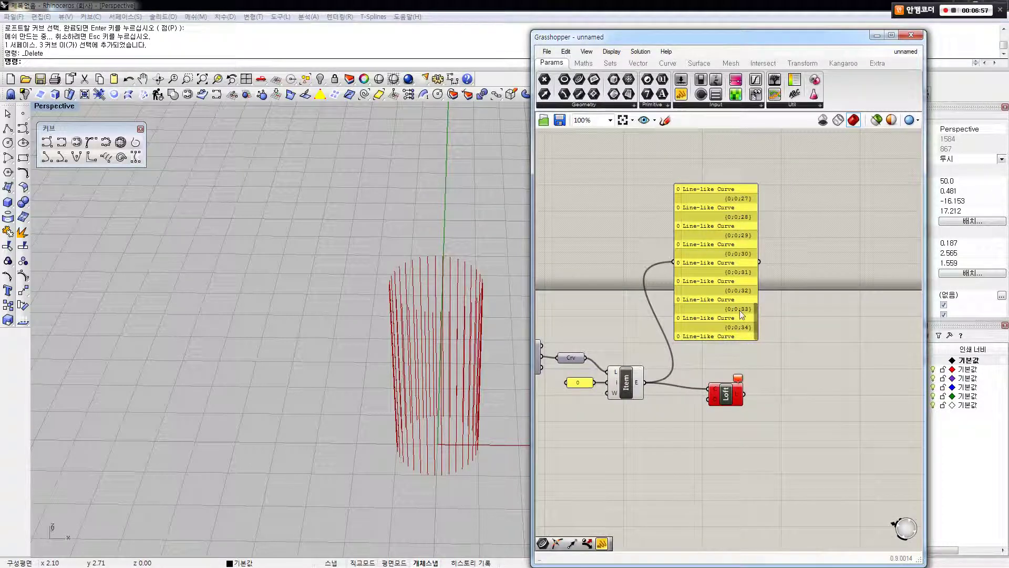
Step: Examine the branch list in the panel showing the List Item output, and trace how the Crv and index inputs feed it
drag(753, 311, 752, 188)
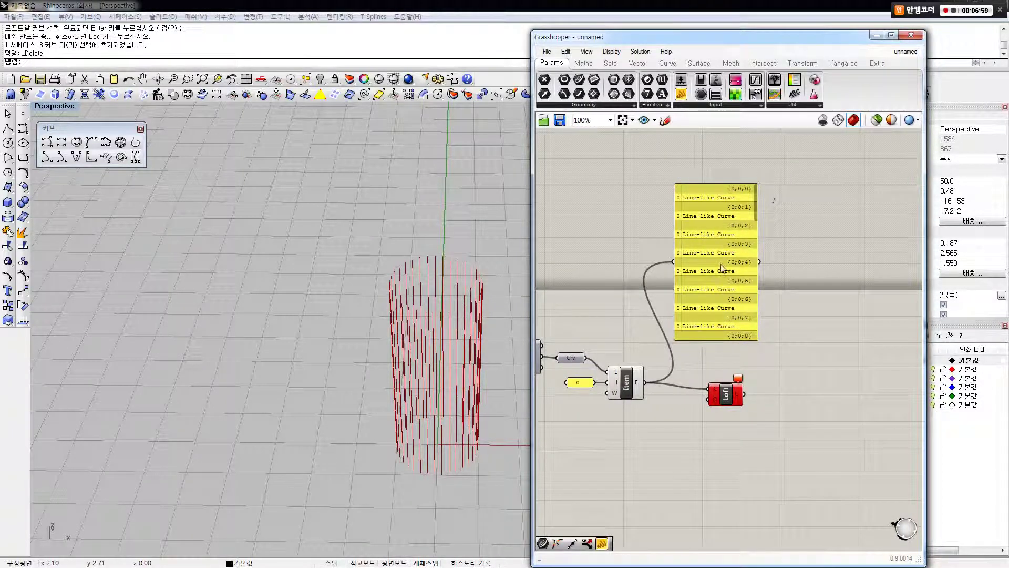
scroll(720, 271, up, 3)
scroll(717, 286, down, 2)
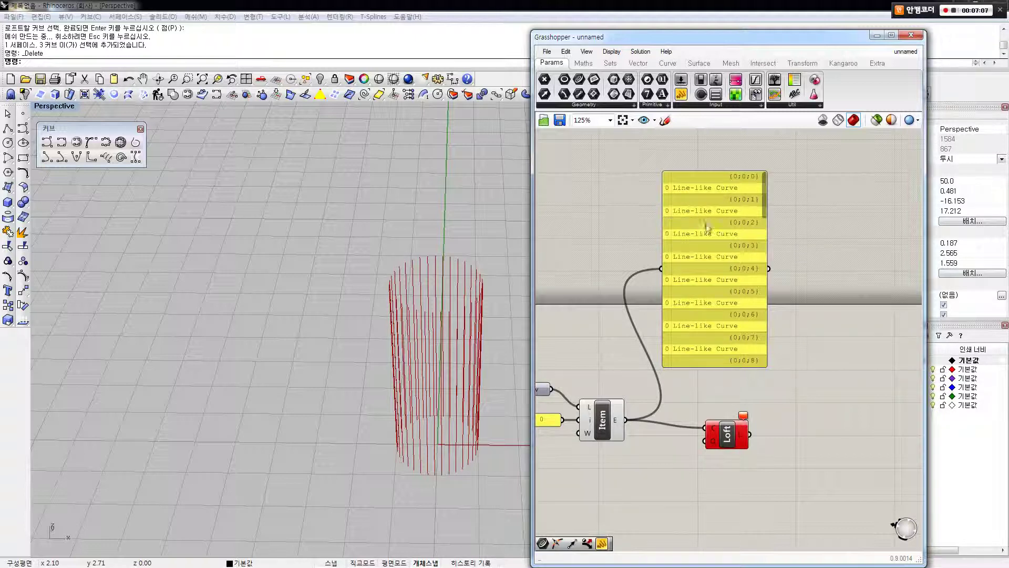
scroll(753, 189, down, 5)
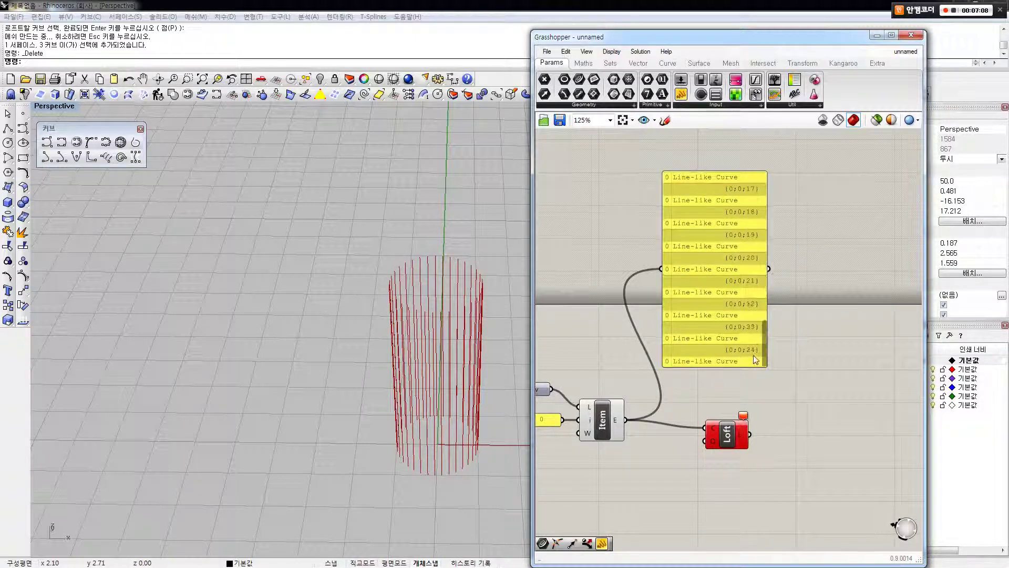
right_drag(610, 260, 641, 224)
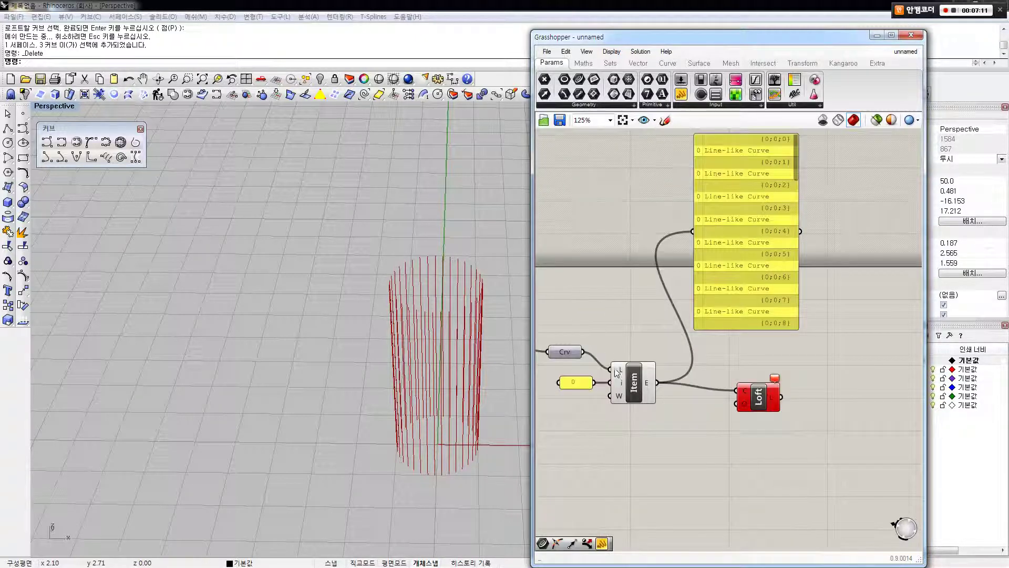
click(587, 383)
click(616, 371)
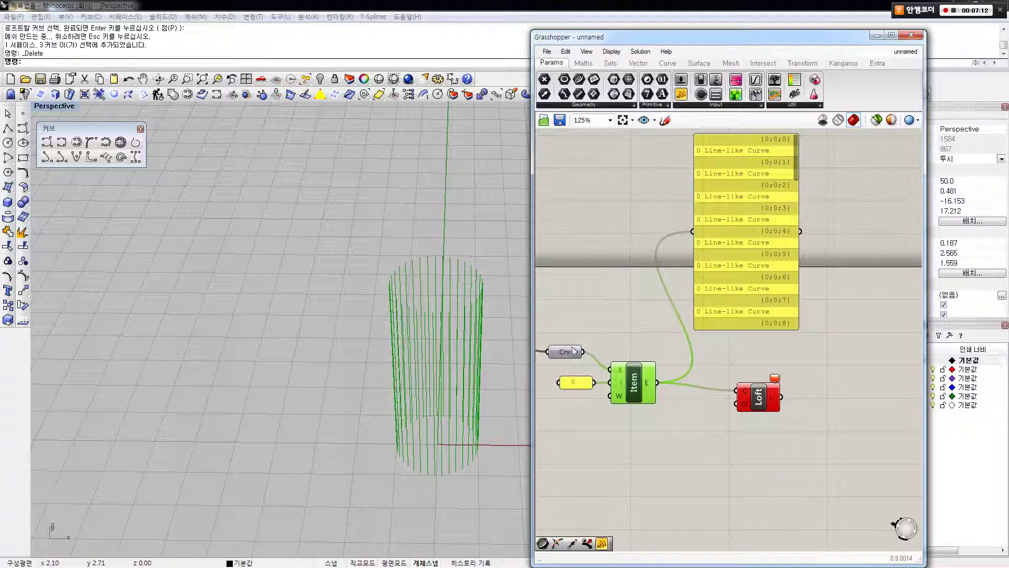
mouse_move(572, 347)
click(600, 362)
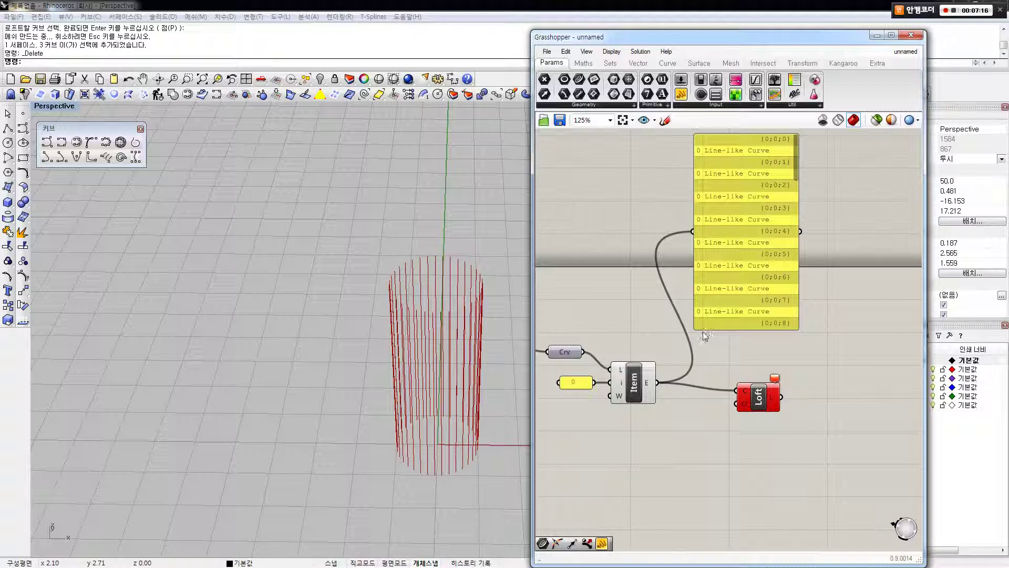
Step: Move the Loft component slightly lower, farther from the panel
drag(744, 393, 748, 404)
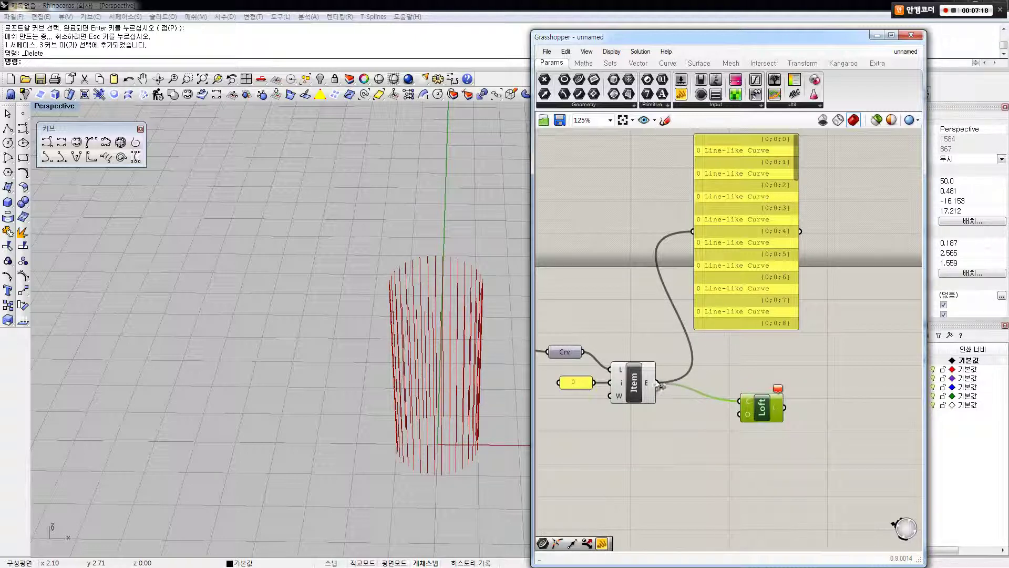
click(720, 360)
right_drag(743, 363, 724, 382)
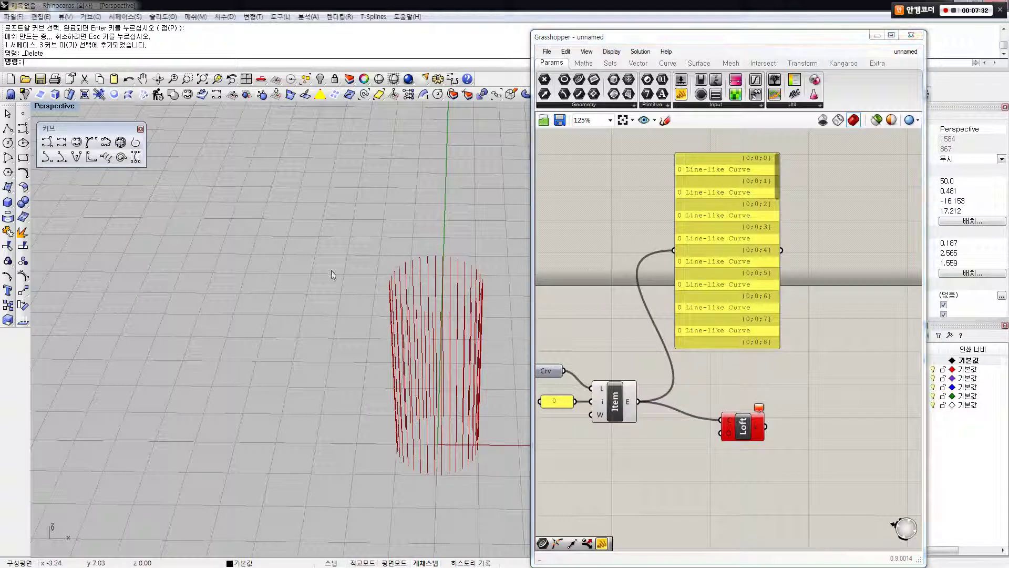
Step: Draw five separate single-segment polylines side by side in the empty area beside the cylinder in the Rhino Perspective view
text(pl)
key(space)
click(188, 219)
click(205, 327)
key(space)
key(space)
click(232, 324)
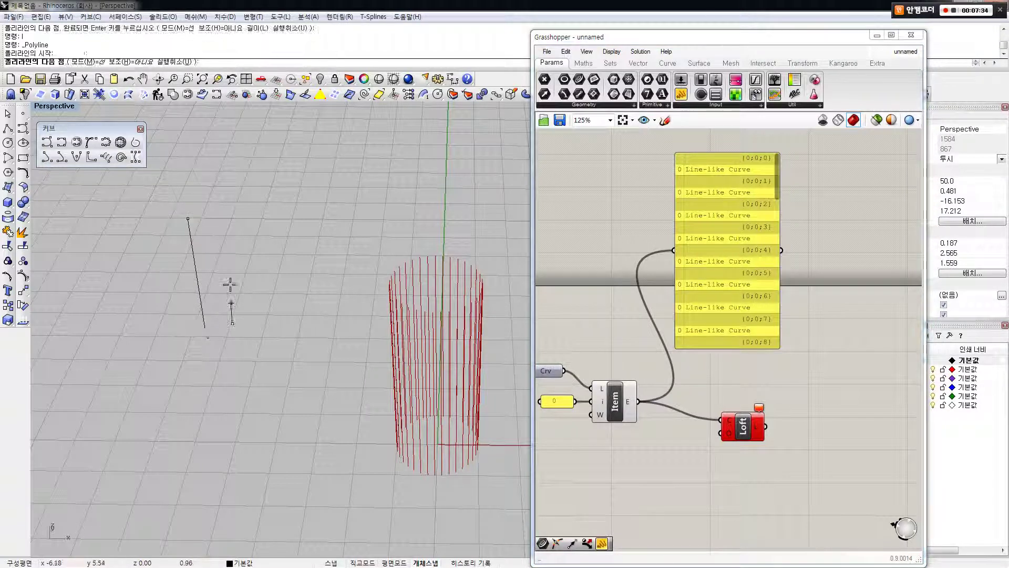
click(223, 213)
key(space)
key(space)
click(269, 216)
click(273, 318)
key(space)
key(space)
click(299, 334)
click(323, 217)
key(space)
key(space)
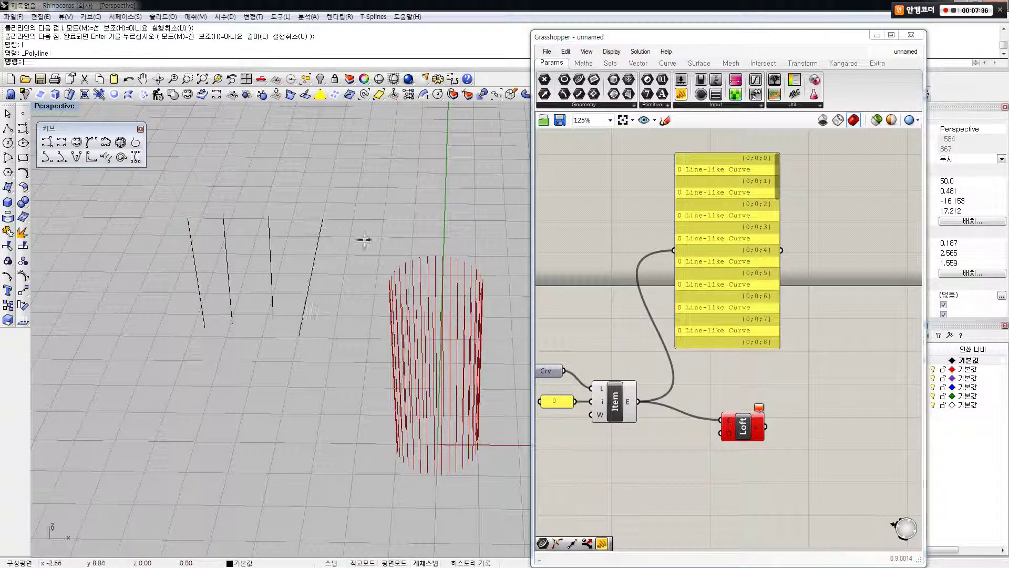
click(365, 230)
key(Return)
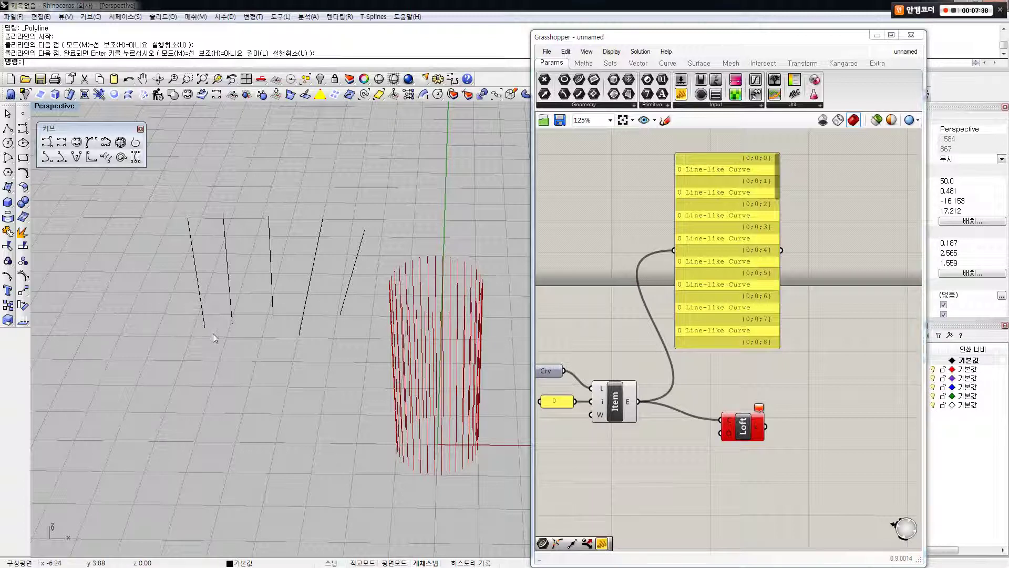
Step: Try to loft the first, second and third straight lines one at a time, each as the only curve
drag(317, 314, 336, 342)
text(Loft)
key(Return)
click(201, 319)
key(Return)
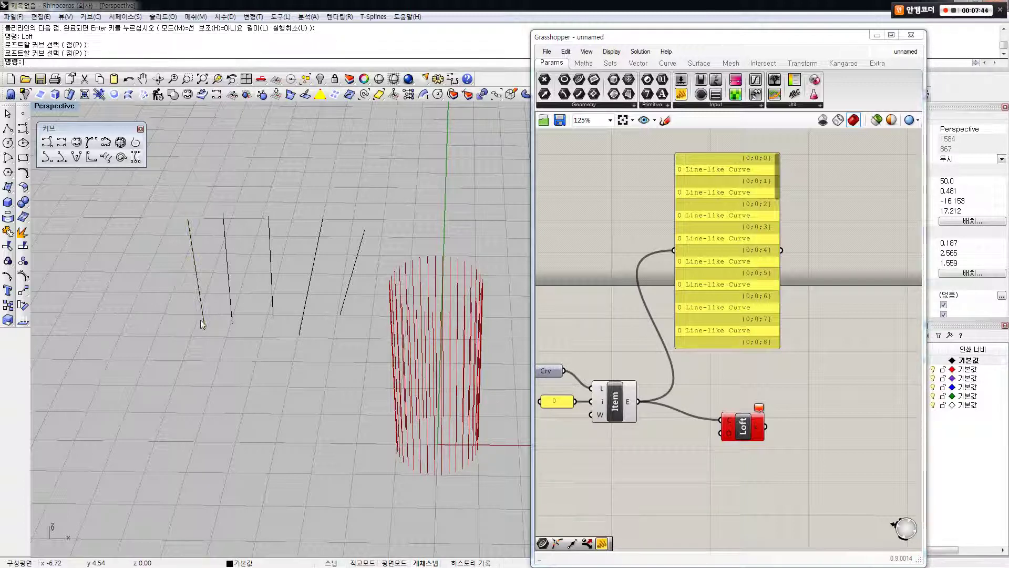
key(Return)
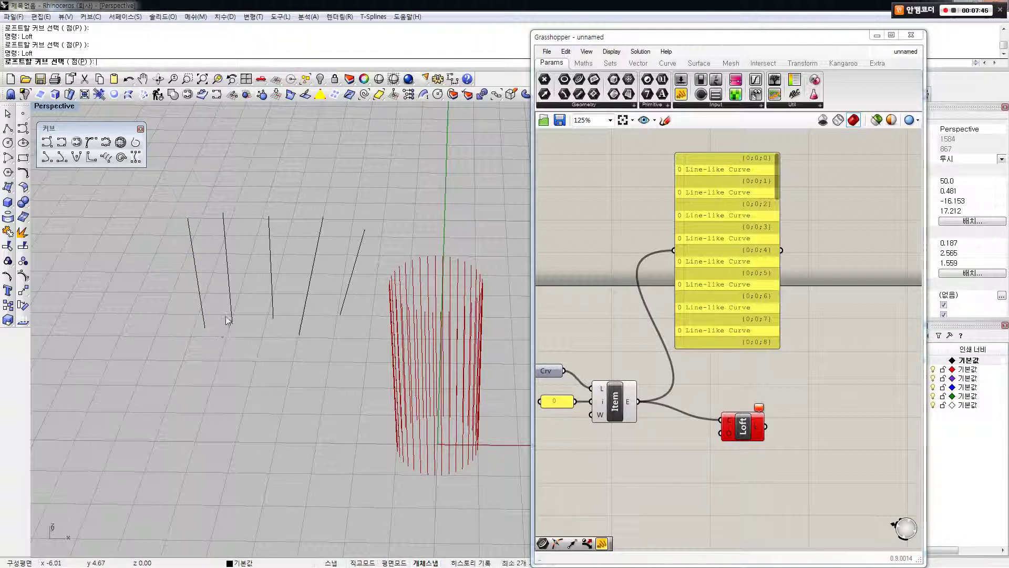
click(230, 317)
key(Return)
key(Return)
key(Return)
click(270, 313)
key(Escape)
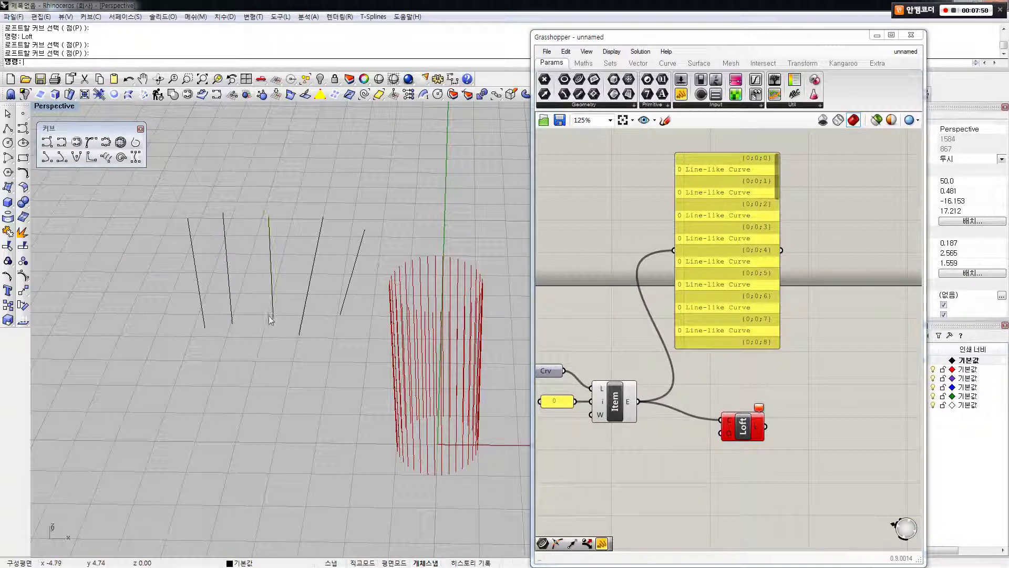
key(Return)
key(Escape)
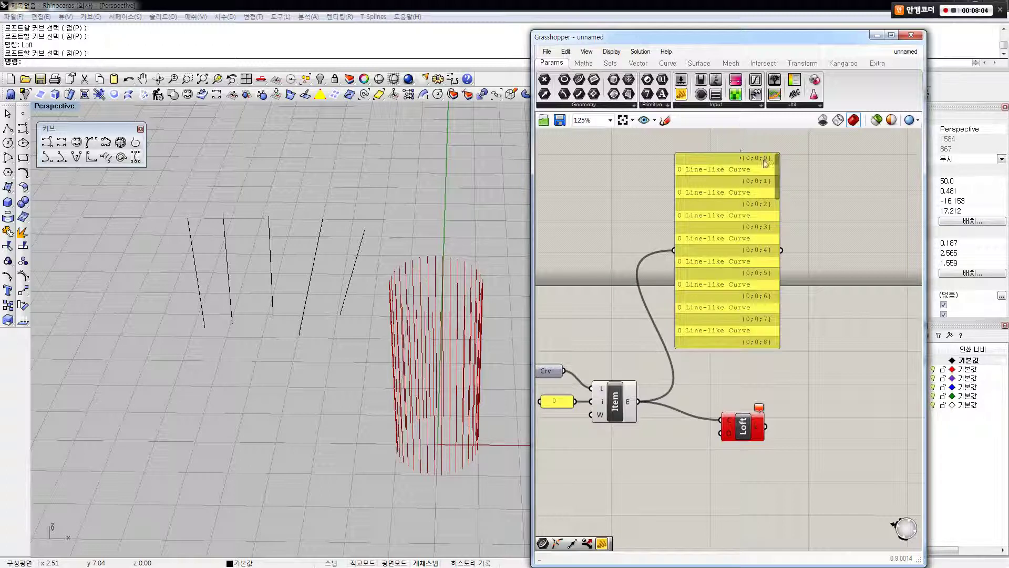
Step: Add a Param Viewer to the Grasshopper canvas, wire the List Item's E output into it, and place it beside the yellow panel
drag(775, 81, 638, 401)
scroll(709, 372, down, 1)
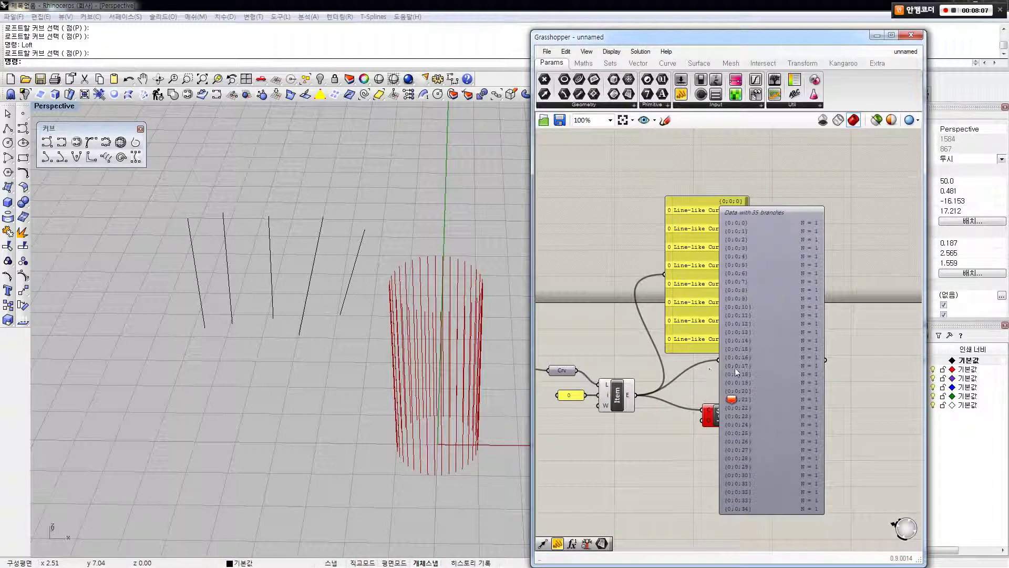
drag(735, 367, 775, 351)
click(748, 348)
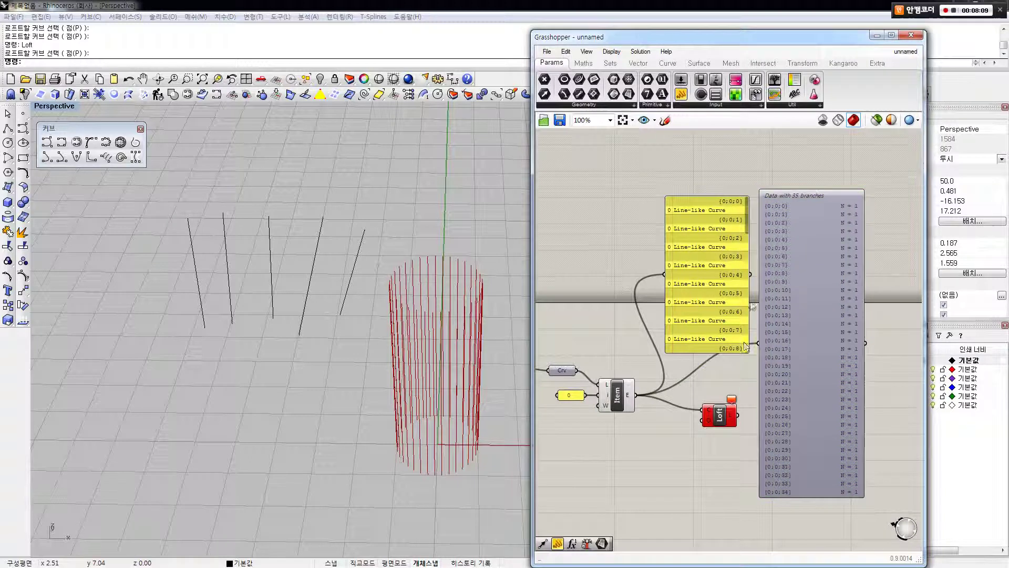
click(724, 213)
click(711, 176)
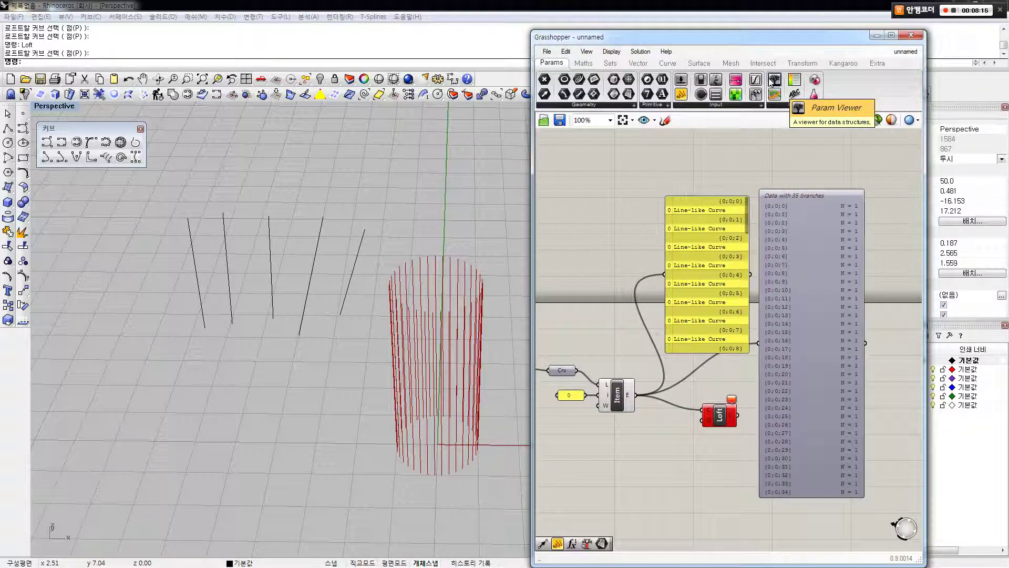
Step: Move the Param Viewer higher on the canvas beside the panel, clear of the space around Loft
scroll(748, 204, up, 1)
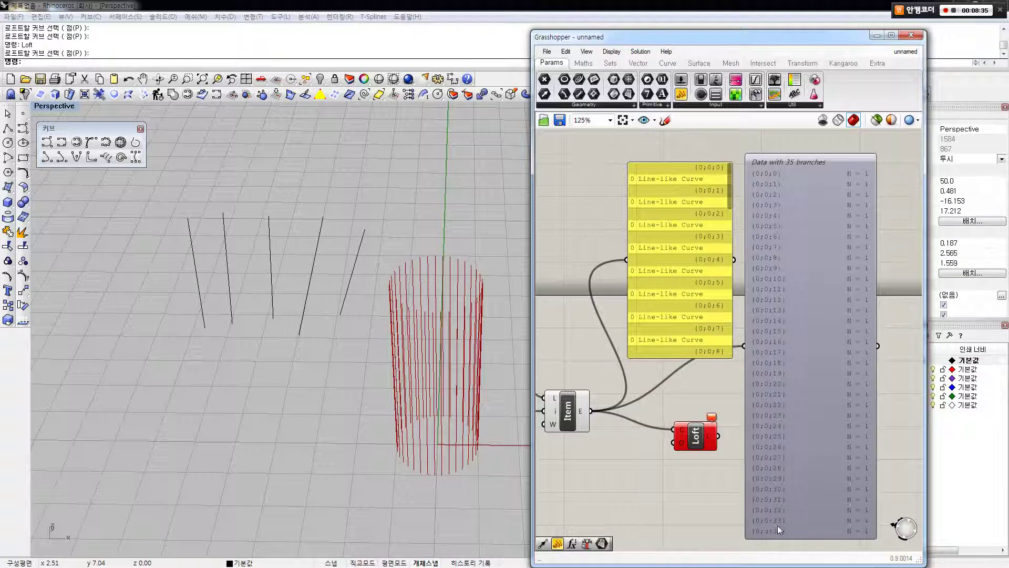
drag(761, 392, 767, 348)
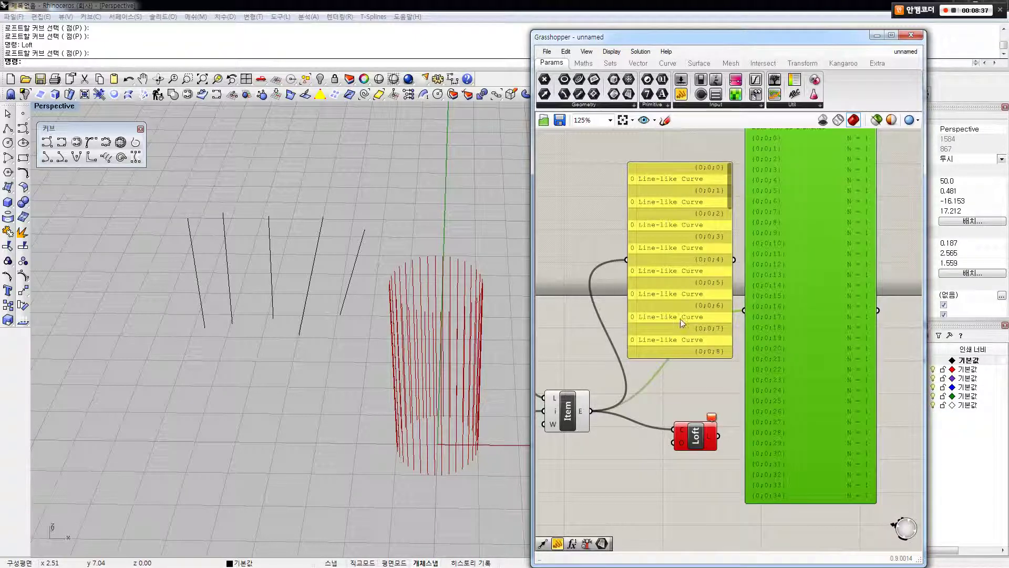
click(682, 323)
click(762, 302)
click(693, 389)
click(687, 297)
scroll(701, 322, down, 2)
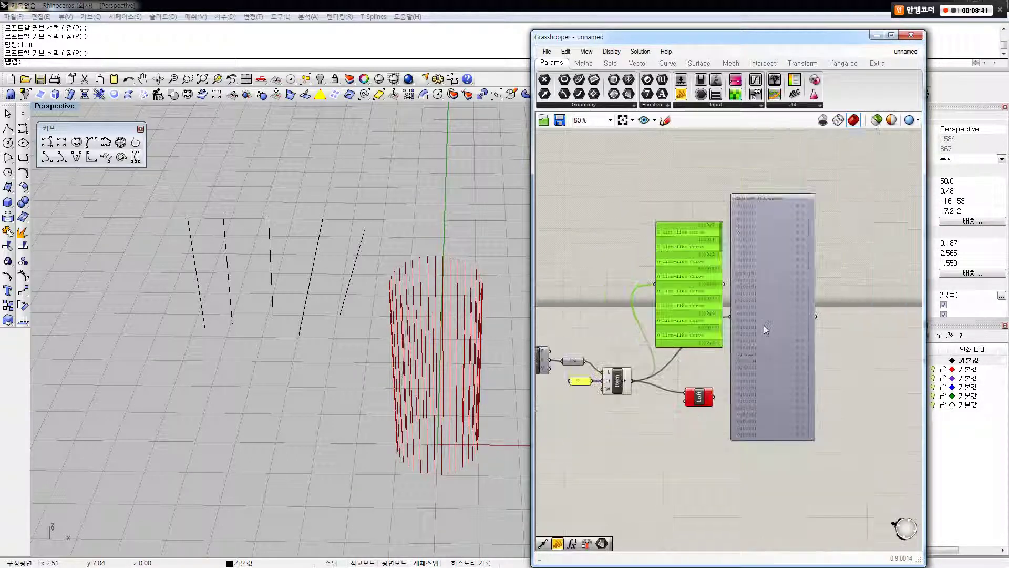
drag(764, 325, 765, 238)
click(837, 247)
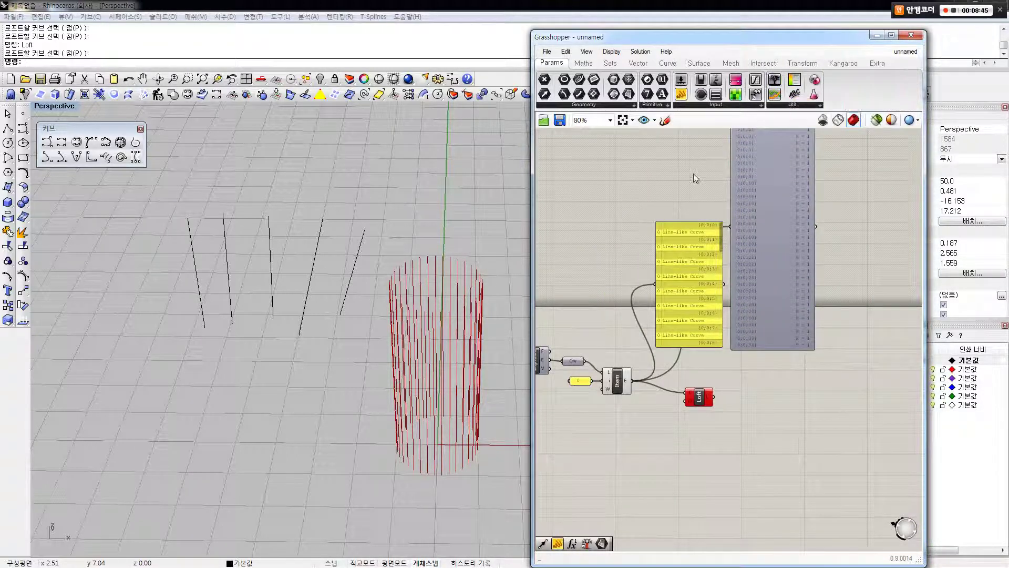
scroll(665, 357, up, 1)
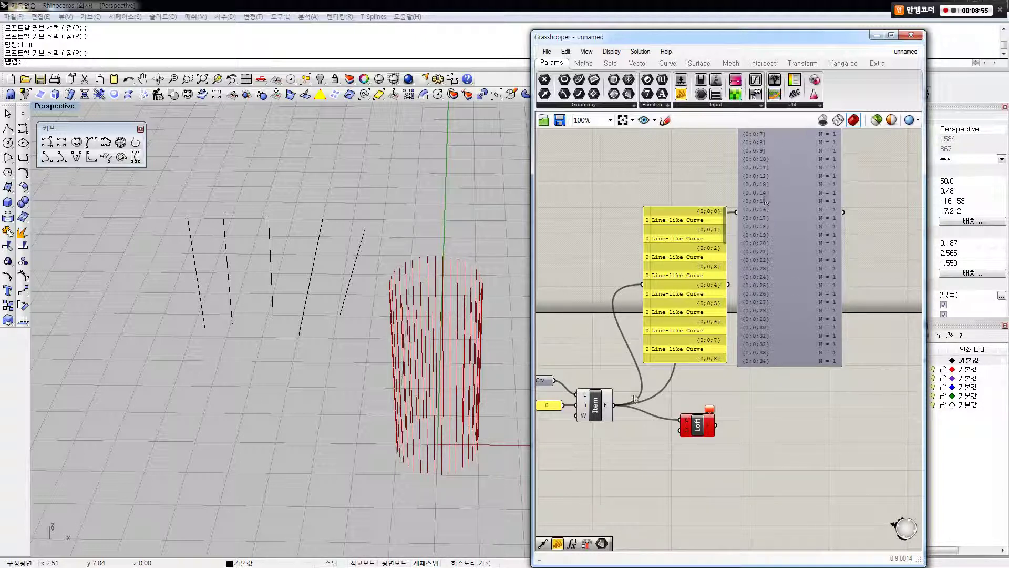
Step: Move Loft farther from List Item and add a Flatten Tree component between them, with List Item's E output wired into its D input
drag(688, 423, 736, 432)
click(674, 419)
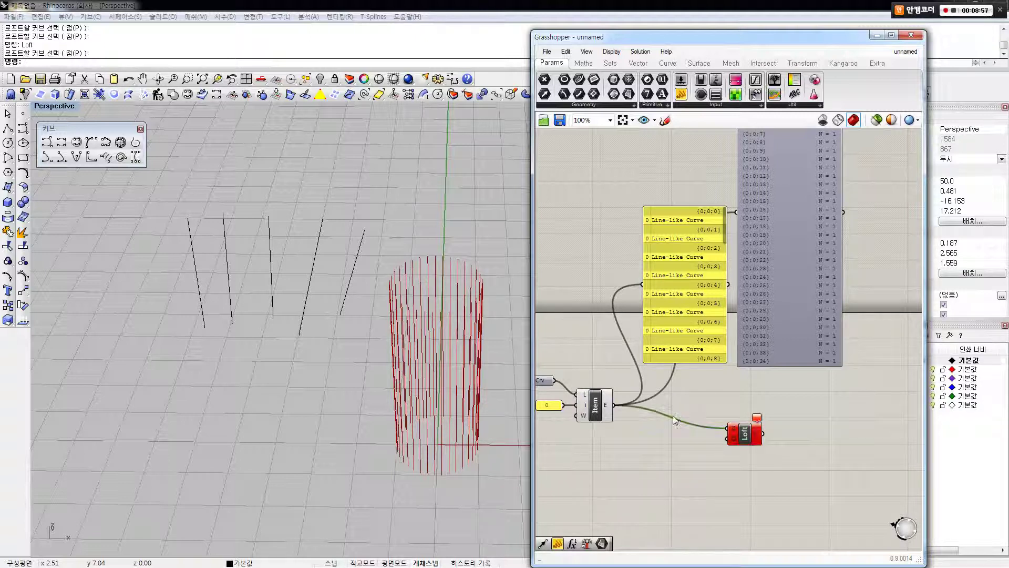
double_click(656, 417)
text(flatten)
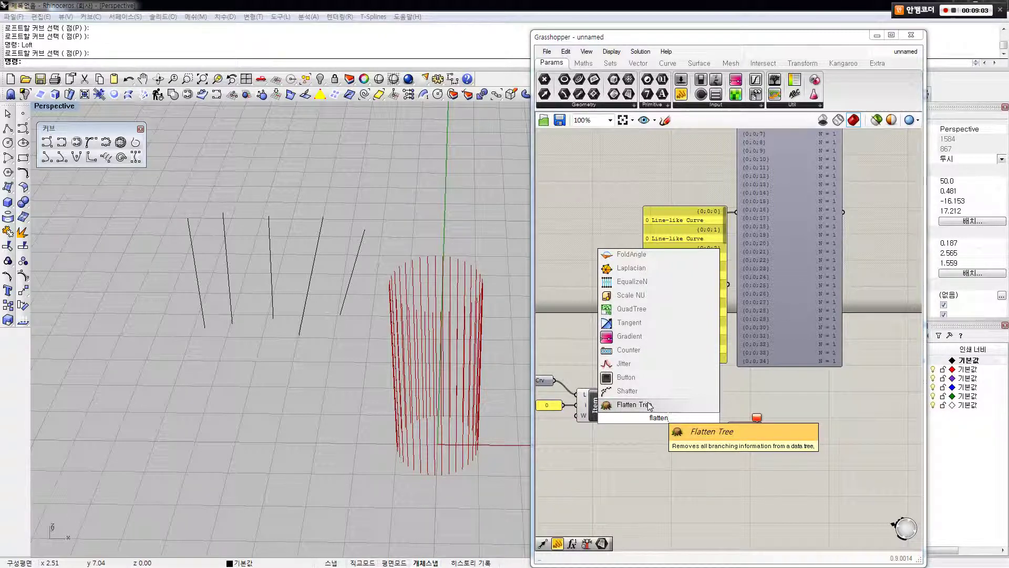
key(Up)
key(Up)
key(Up)
key(Up)
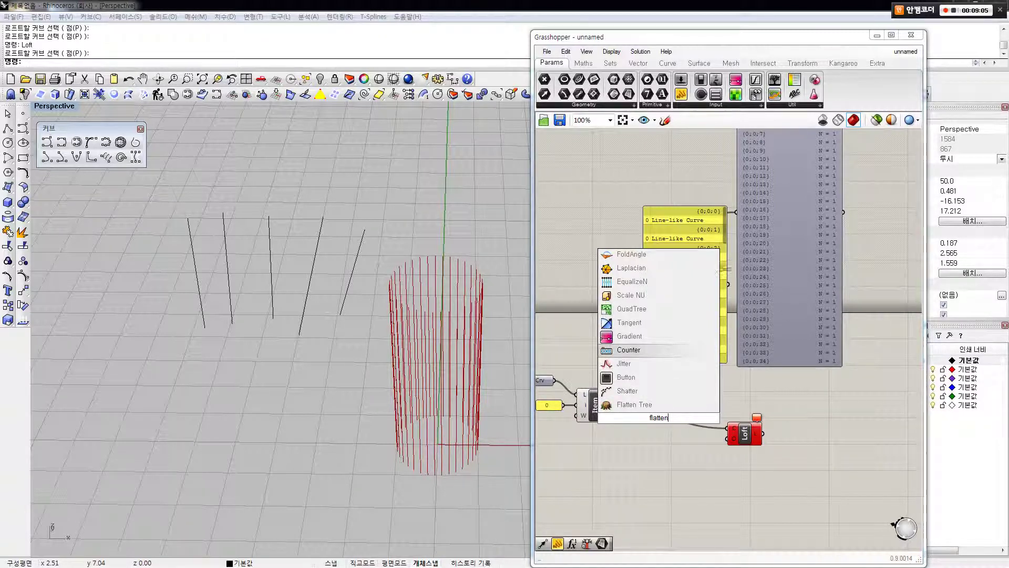
click(651, 405)
mouse_move(656, 421)
mouse_down()
mouse_move(659, 431)
mouse_move(639, 420)
mouse_up()
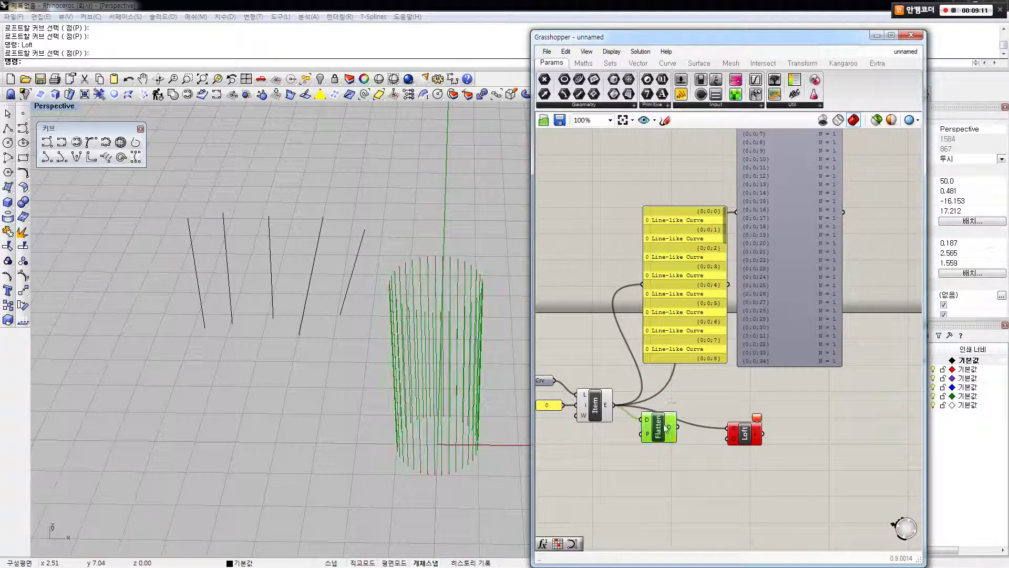
Step: Duplicate the yellow panel and the Param Viewer, and place the copies just below the Flatten Tree and Loft components
right_drag(682, 414, 666, 389)
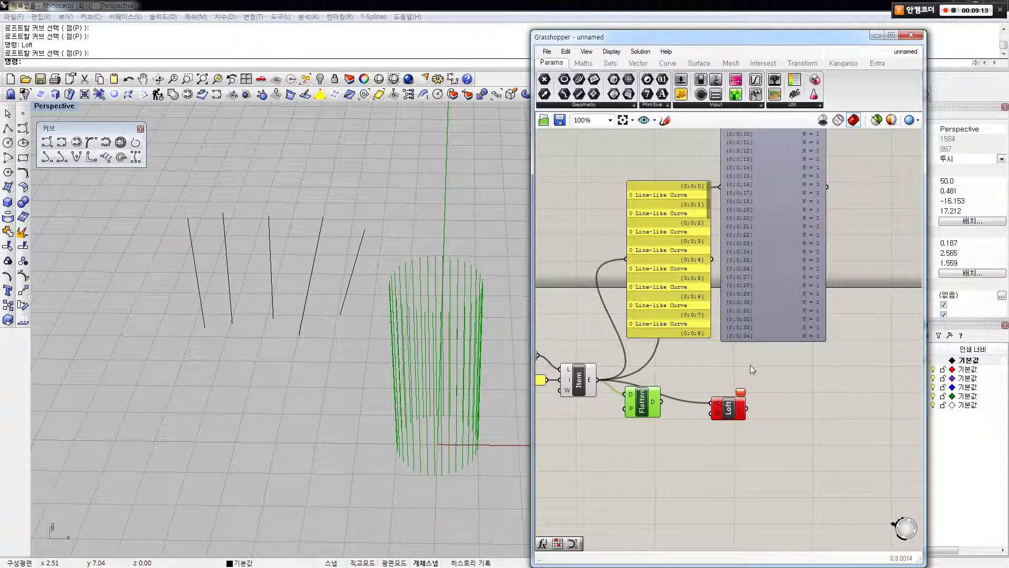
drag(730, 369, 751, 501)
scroll(708, 336, down, 3)
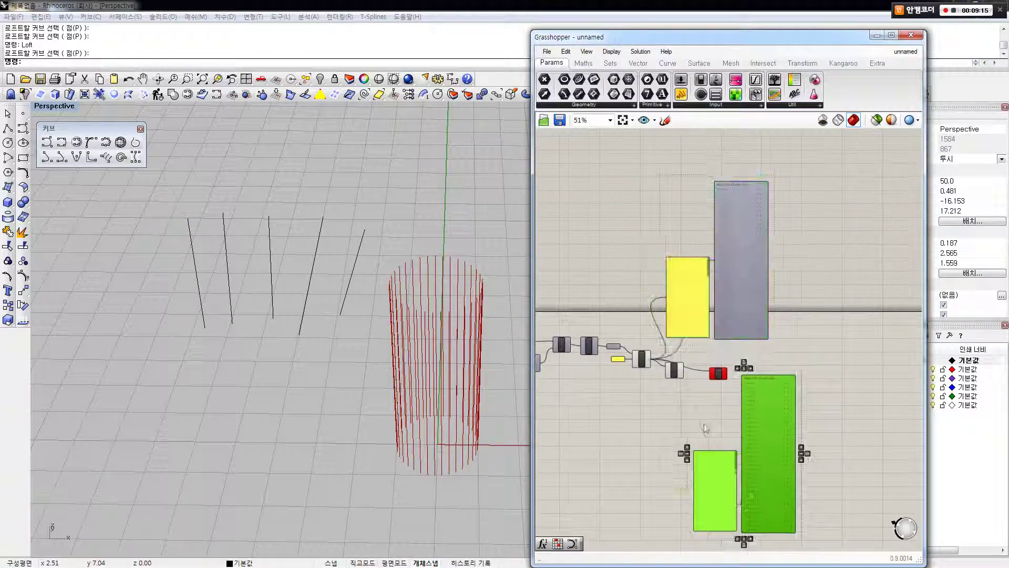
drag(709, 471, 708, 392)
scroll(708, 392, up, 4)
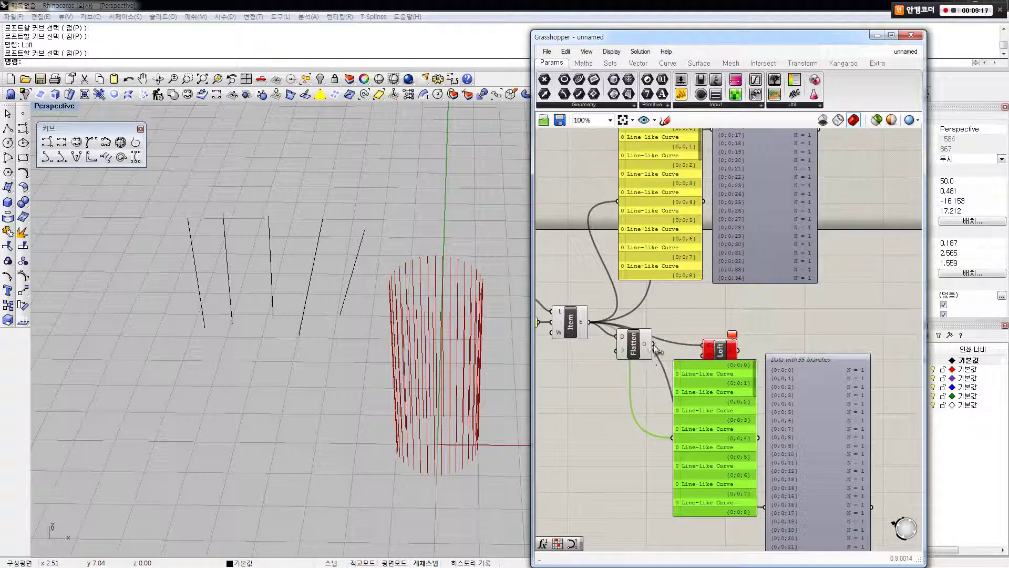
Step: Wire Flatten Tree's D output into the copied panel and copied Param Viewer, and move that viewer up beside the panel
drag(654, 344, 673, 438)
drag(654, 344, 765, 506)
click(847, 405)
right_drag(808, 492, 777, 474)
drag(766, 487, 787, 368)
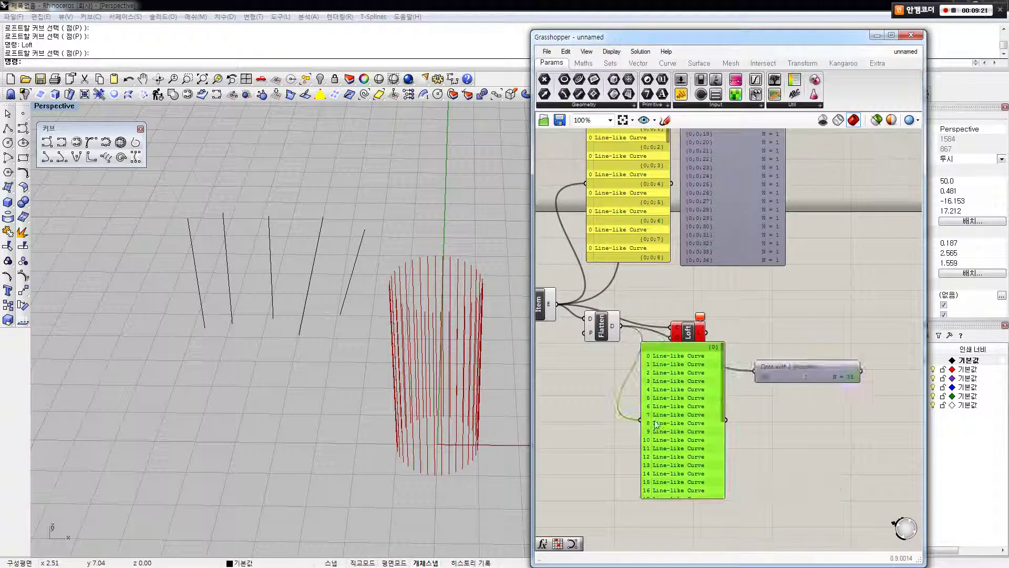
Step: Read through the flattened list in the copied panel, and move the copied Param Viewer closer to it
click(665, 355)
right_drag(666, 355, 678, 374)
click(750, 355)
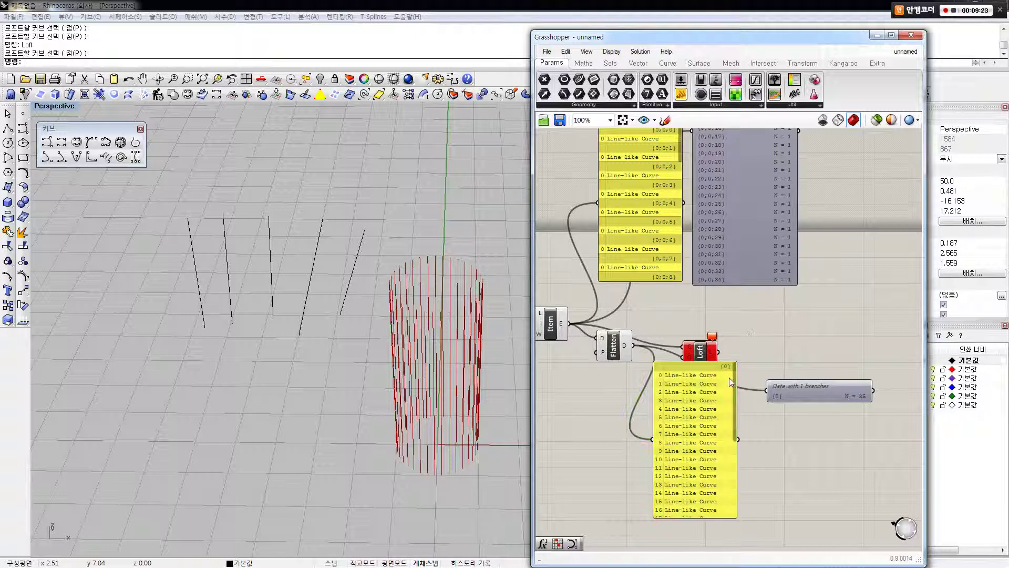
drag(735, 380, 734, 467)
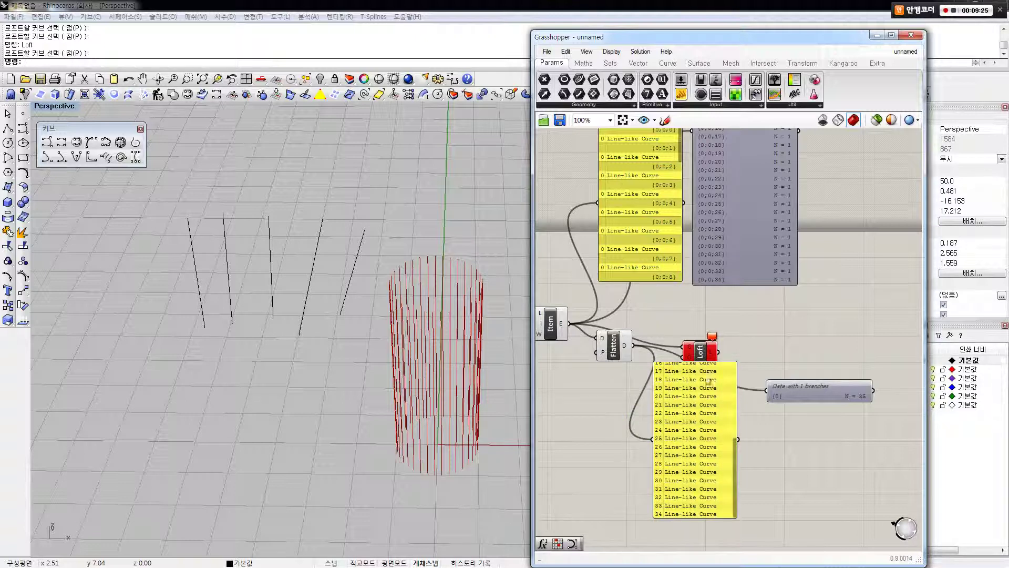
scroll(731, 475, up, 5)
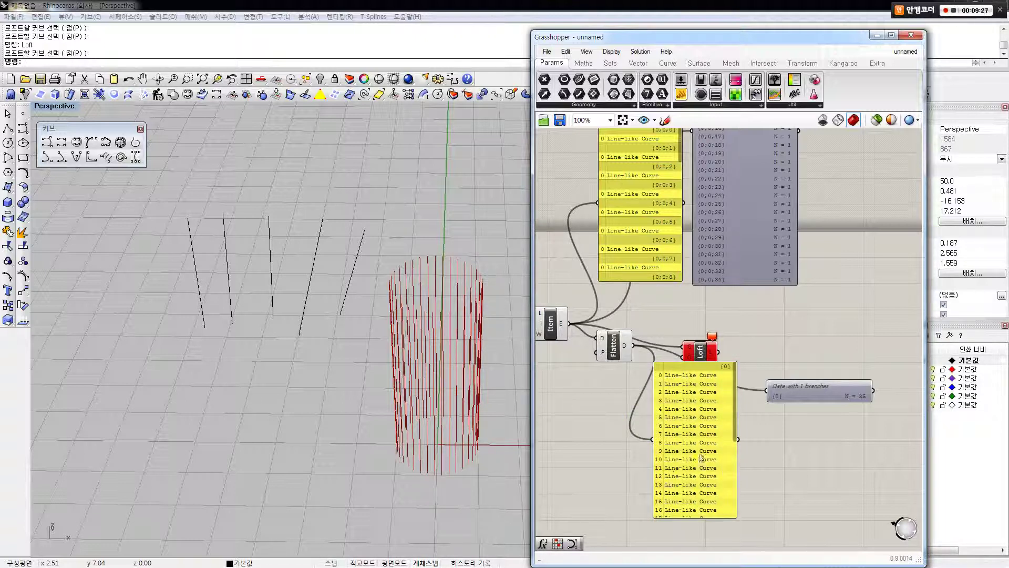
drag(798, 383, 780, 383)
click(786, 372)
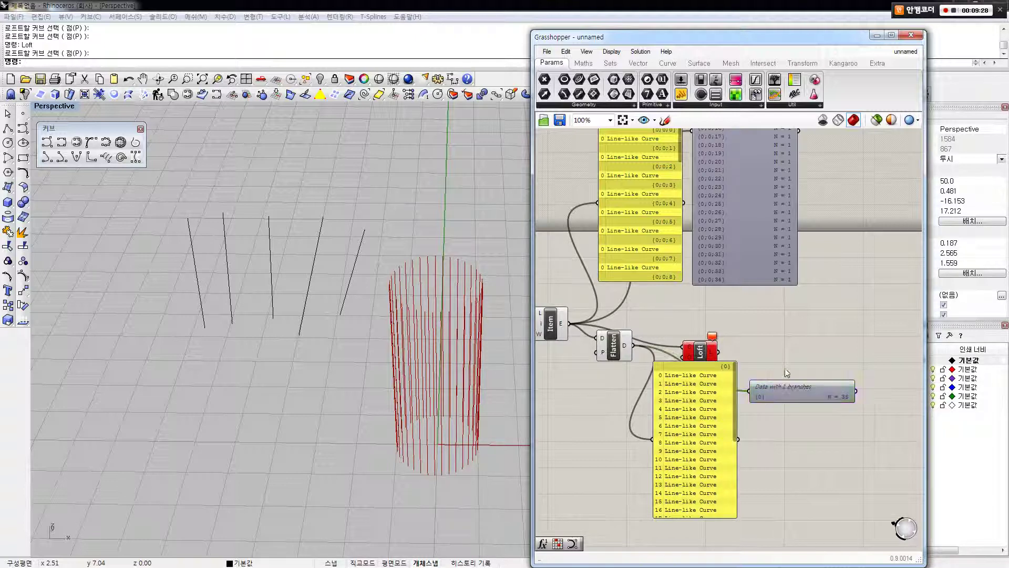
Step: Examine the branch path and item count in the copied Param Viewer fed by Flatten Tree
scroll(798, 392, up, 4)
right_drag(836, 405, 783, 383)
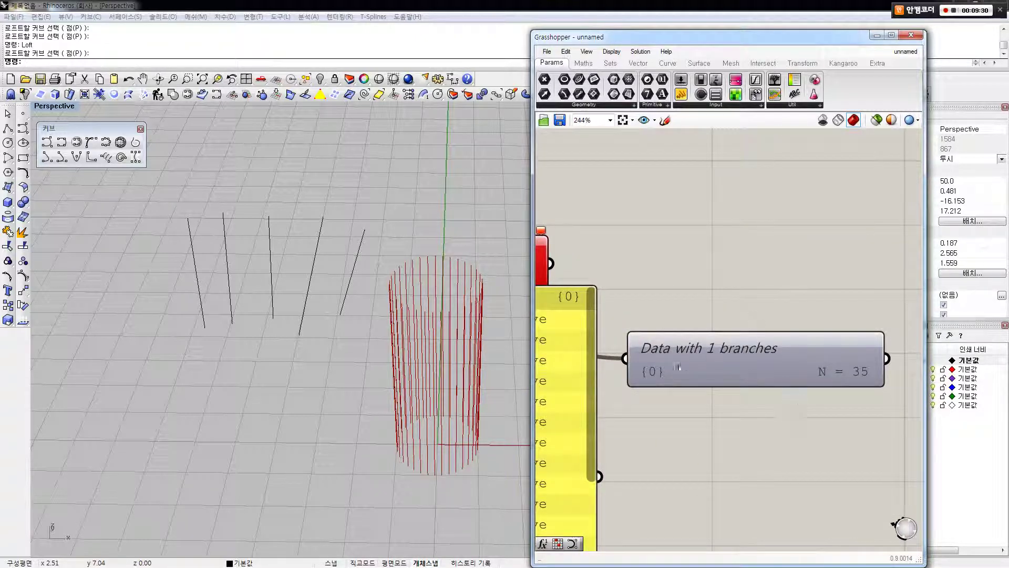
click(667, 369)
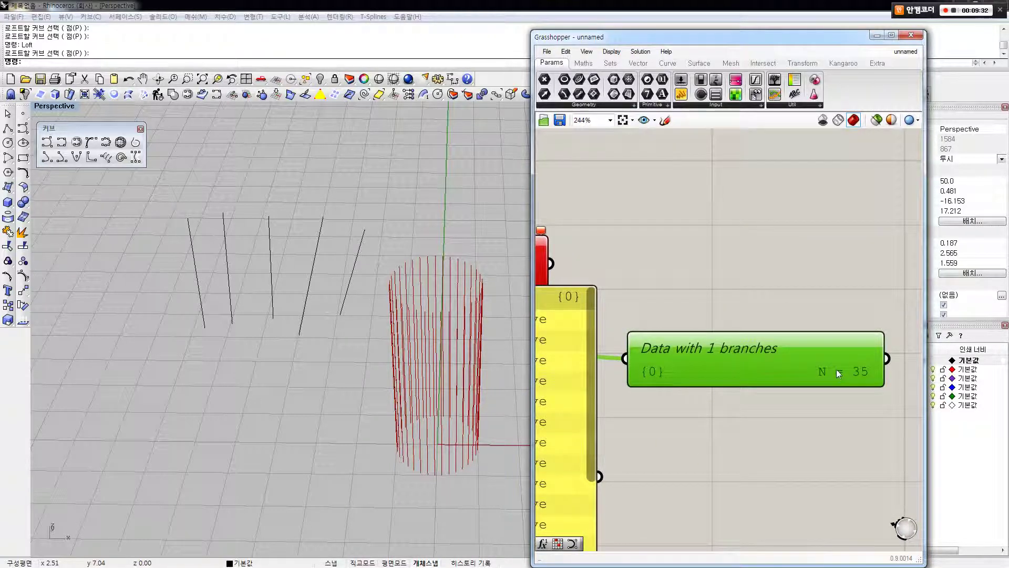
scroll(837, 369, down, 4)
Step: Delete the copied panel beneath Loft and shift the Loft component slightly farther from Flatten Tree
click(799, 387)
click(690, 388)
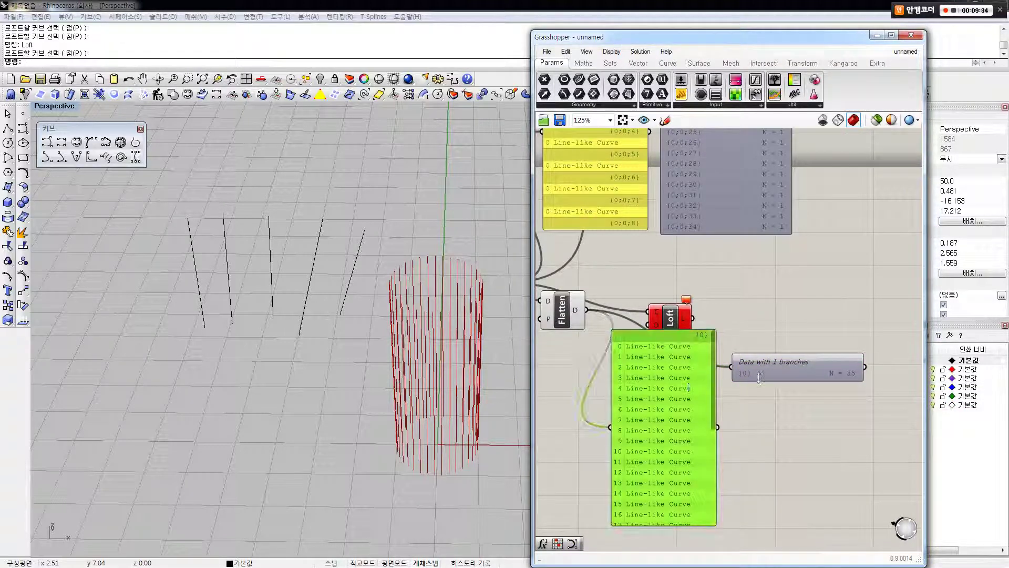
key(Delete)
right_drag(719, 379, 797, 402)
drag(741, 344, 754, 337)
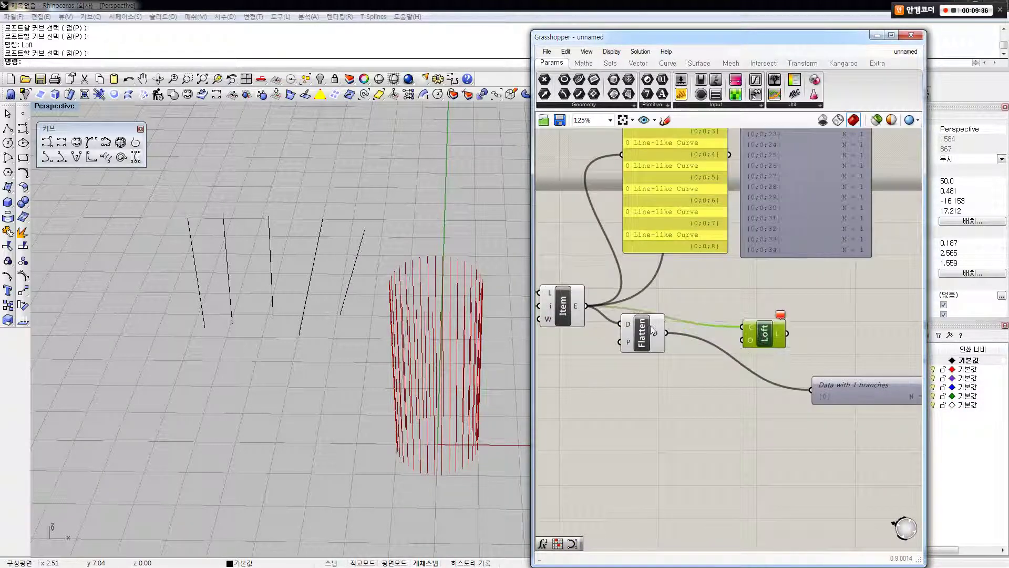
Step: Wire Flatten Tree's D output into Loft's C input and inspect the lofted surface in the Perspective viewport
click(651, 329)
drag(666, 333, 743, 327)
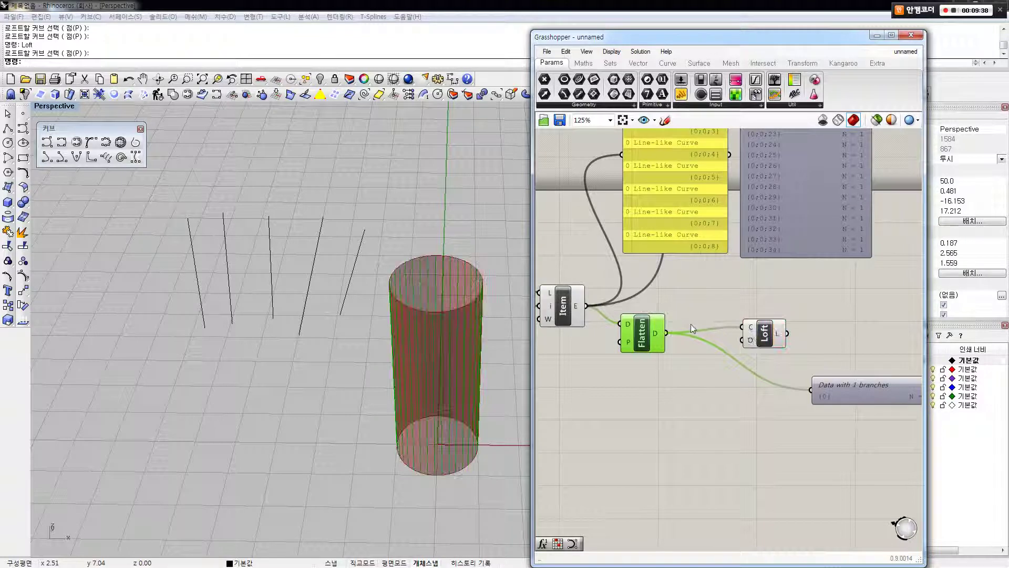
right_drag(452, 379, 417, 392)
right_drag(638, 371, 656, 371)
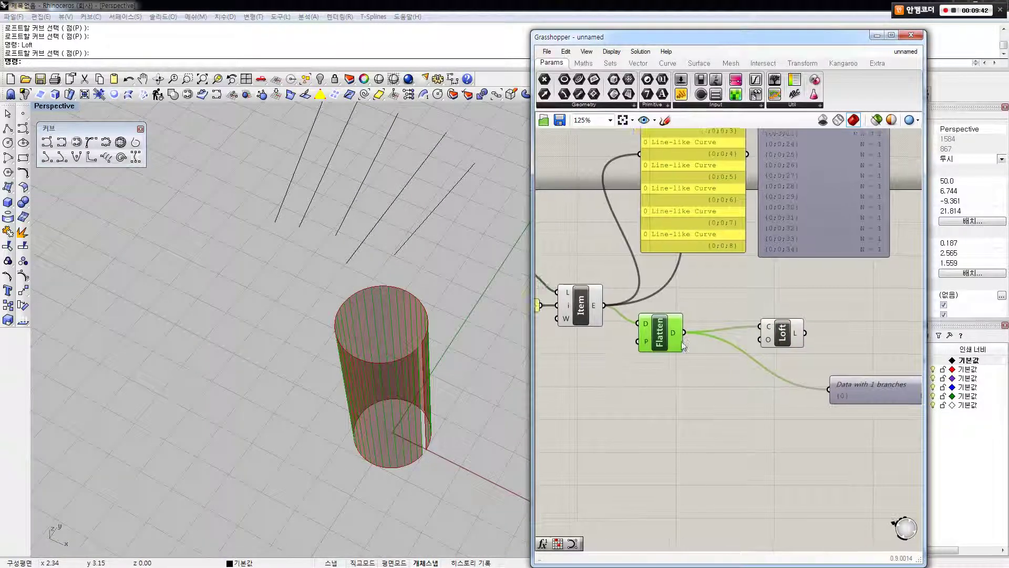
click(772, 327)
right_drag(766, 345, 754, 373)
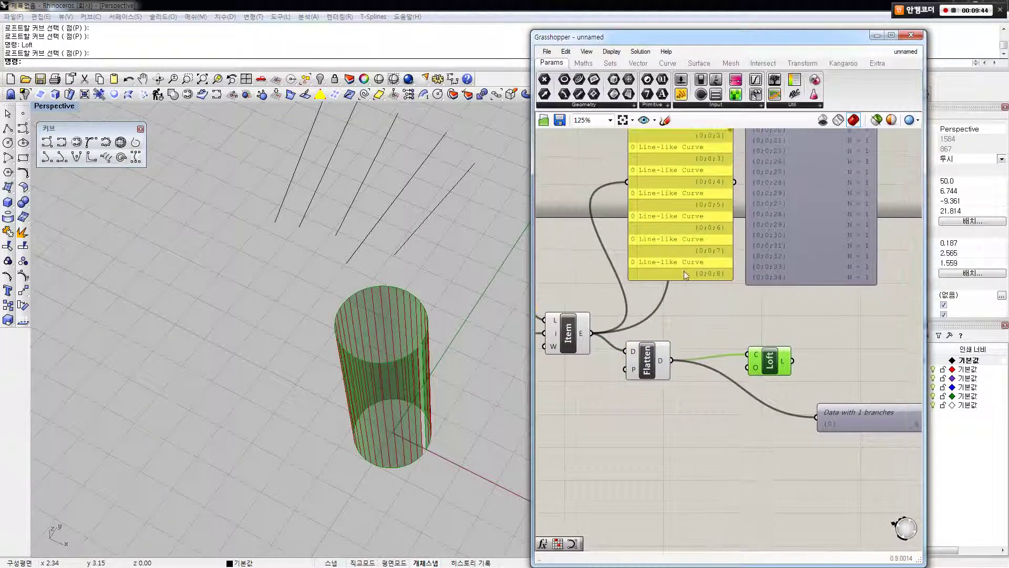
Step: Try feeding Loft's C input directly from List Item's E output, and reconnect it to Flatten Tree's D output
click(683, 270)
drag(592, 333, 747, 354)
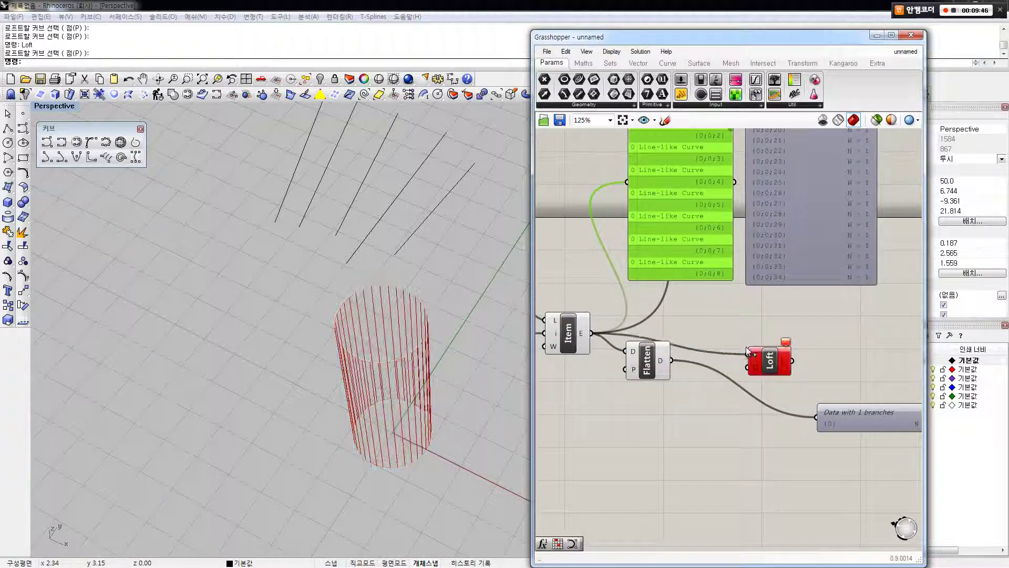
click(703, 289)
right_drag(703, 289, 690, 336)
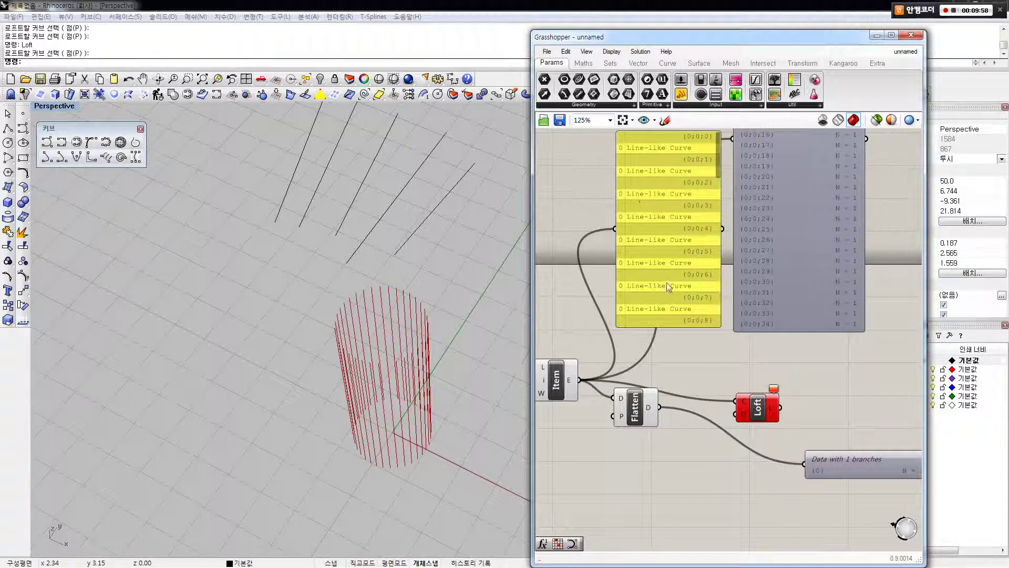
right_drag(675, 370, 679, 351)
drag(664, 390, 741, 383)
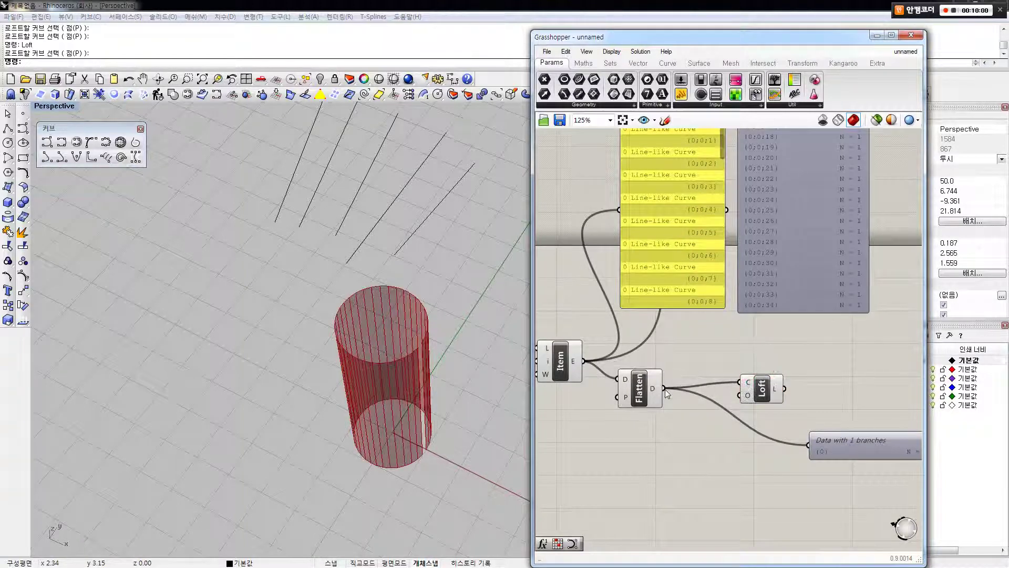
Step: Delete Flatten Tree and the copied Param Viewer, and connect Loft, moved closer, by its C input to List Item's E output
click(638, 391)
right_drag(638, 391, 666, 370)
key(Delete)
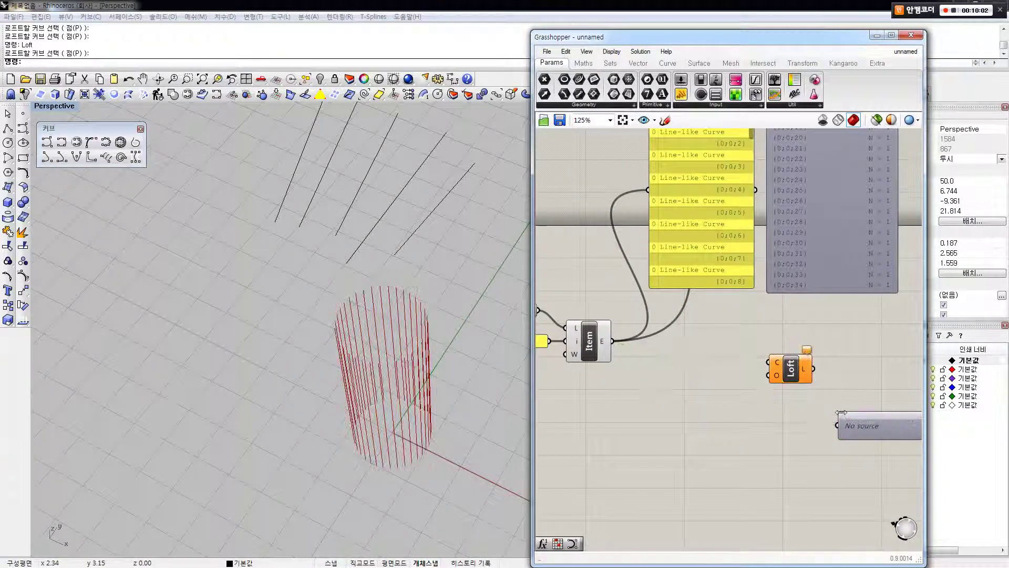
click(853, 427)
key(Delete)
drag(782, 372, 712, 382)
drag(690, 376, 597, 340)
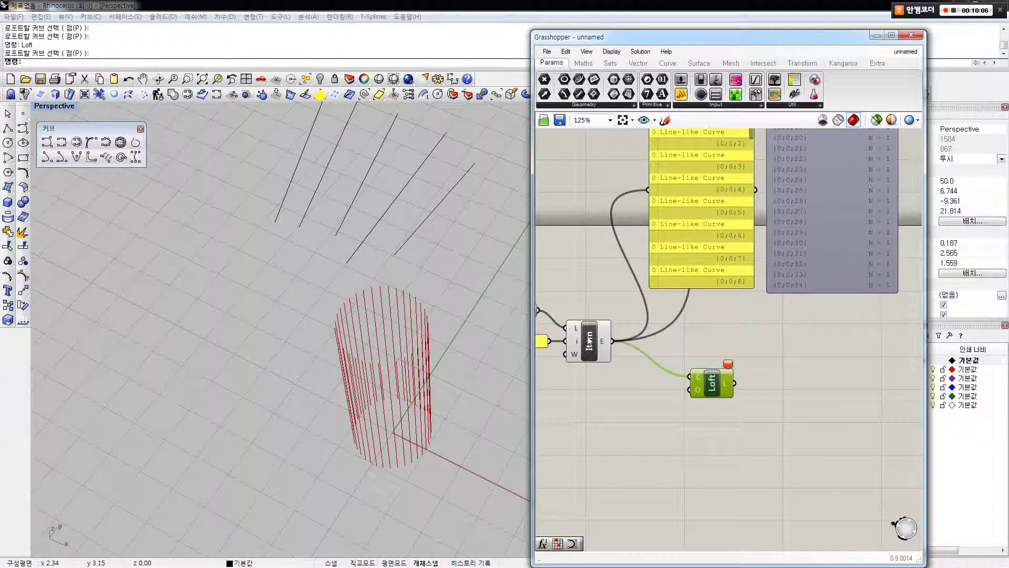
Step: Apply Flatten to List Item's E output
right_click(590, 341)
click(601, 304)
scroll(600, 341, up, 2)
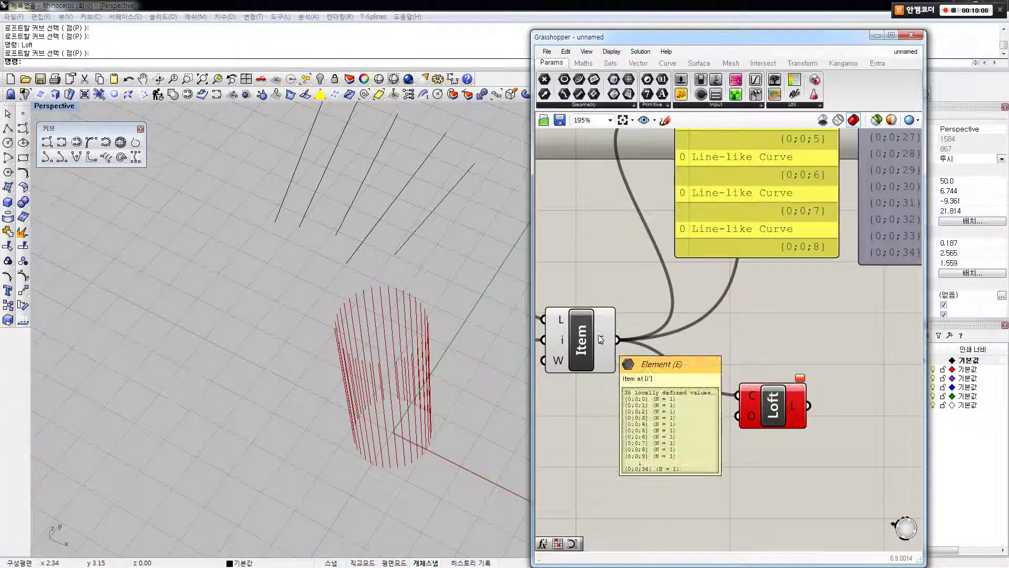
right_click(602, 340)
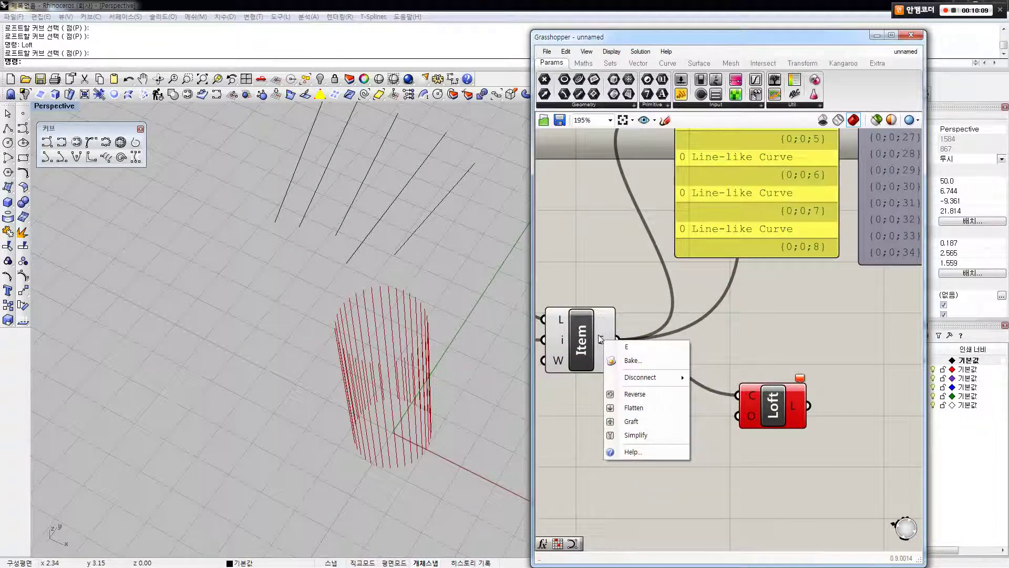
click(638, 408)
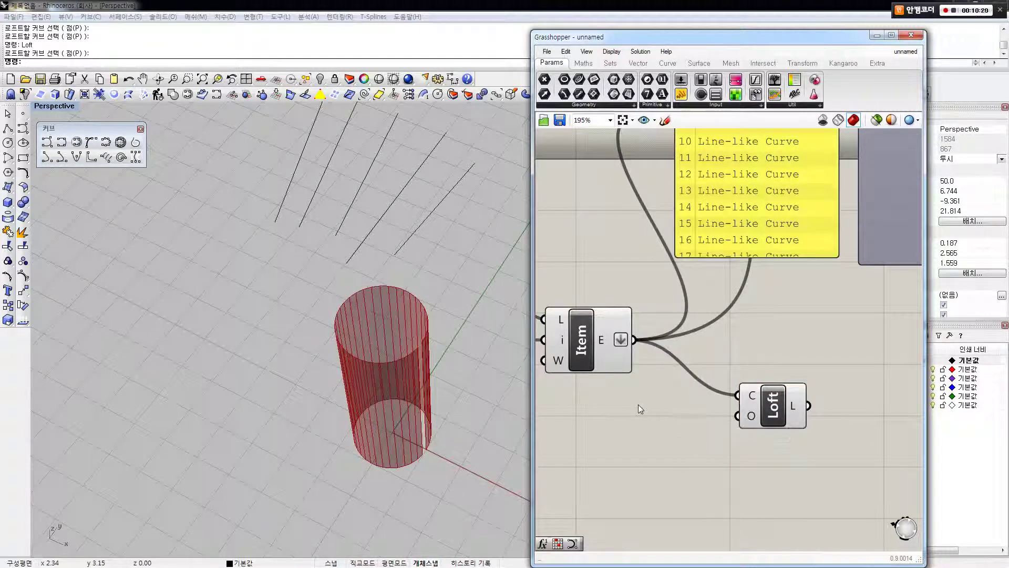
Step: Examine the flattened curve list in the panel and its branch structure in the Param Viewer
scroll(638, 407, down, 4)
click(687, 266)
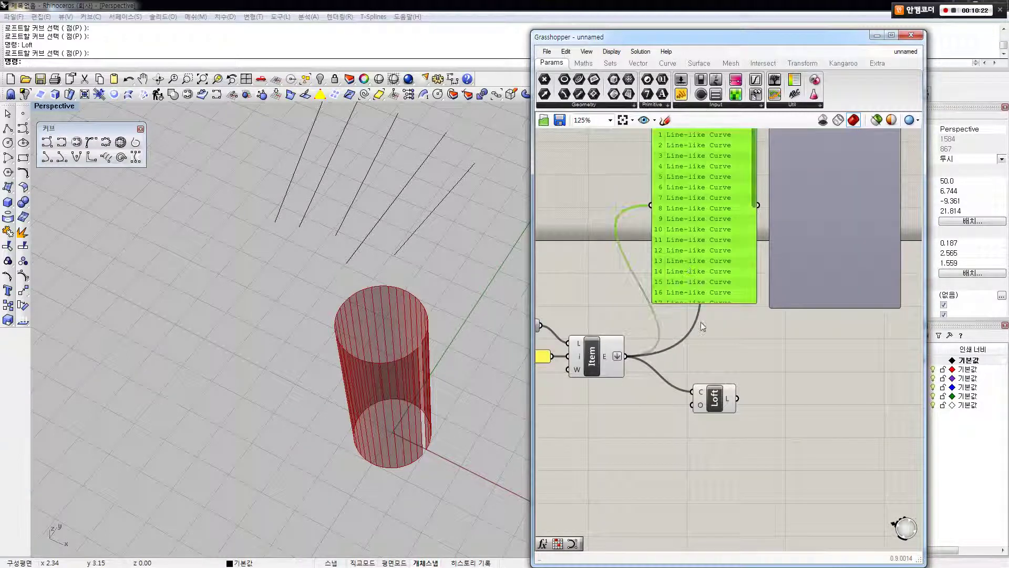
click(701, 321)
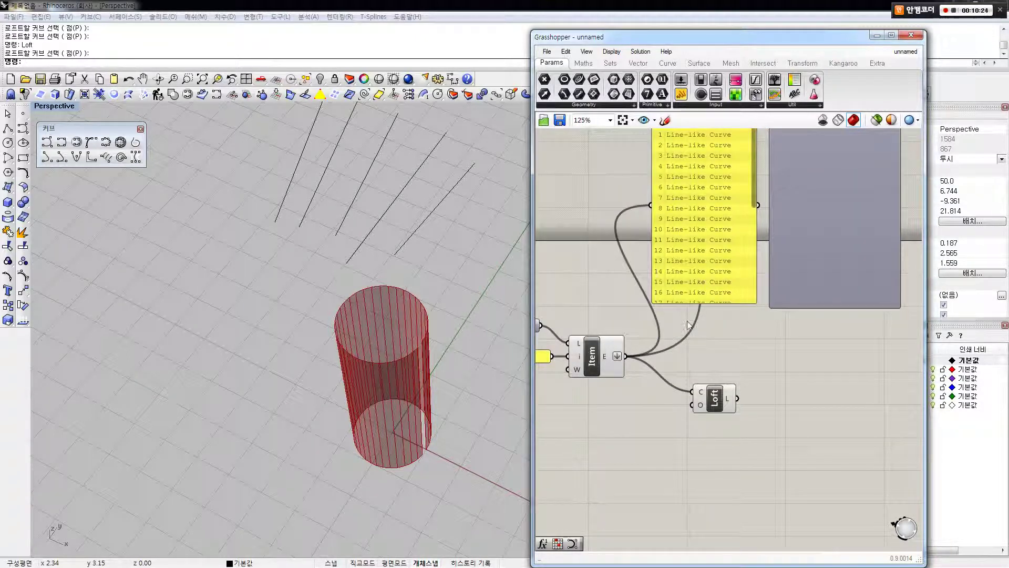
right_drag(722, 186, 702, 282)
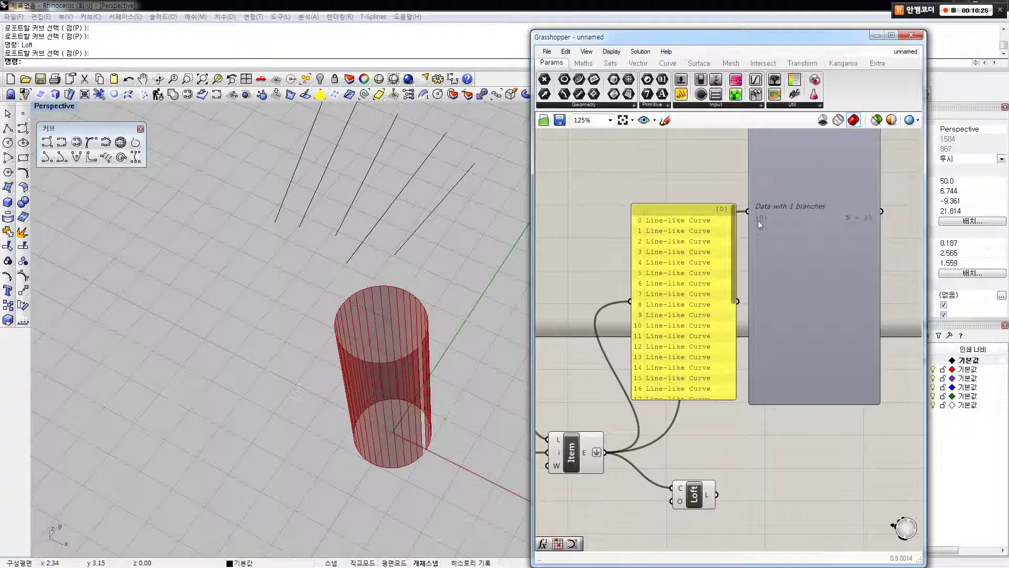
click(689, 487)
click(701, 422)
mouse_move(733, 234)
mouse_down()
mouse_move(691, 402)
mouse_move(715, 235)
mouse_up()
right_drag(611, 469, 613, 416)
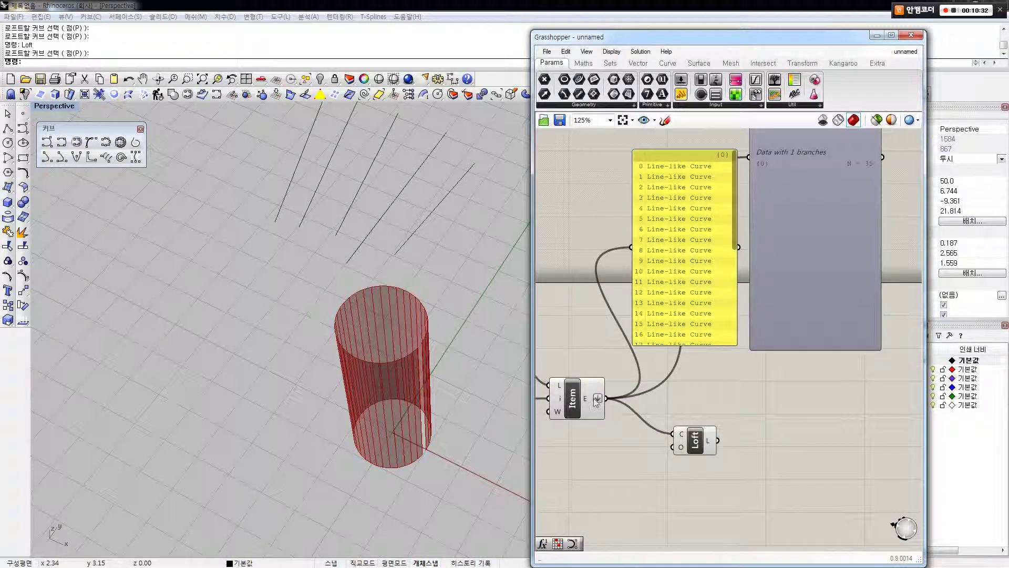
Step: Undo the flattening of List Item's E output and apply Flatten to Loft's C input instead
key(ctrl+z)
scroll(671, 433, up, 2)
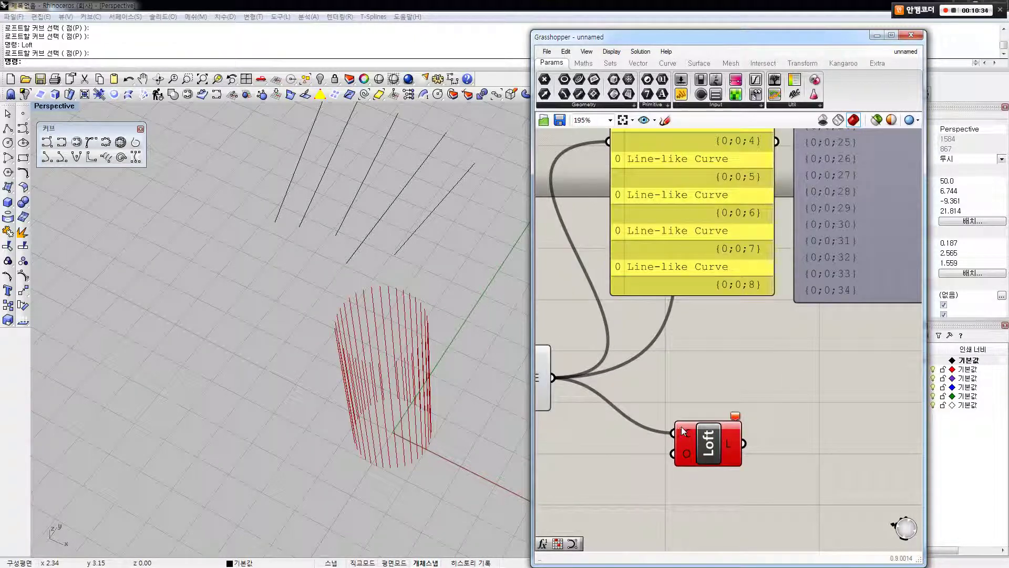
right_click(682, 431)
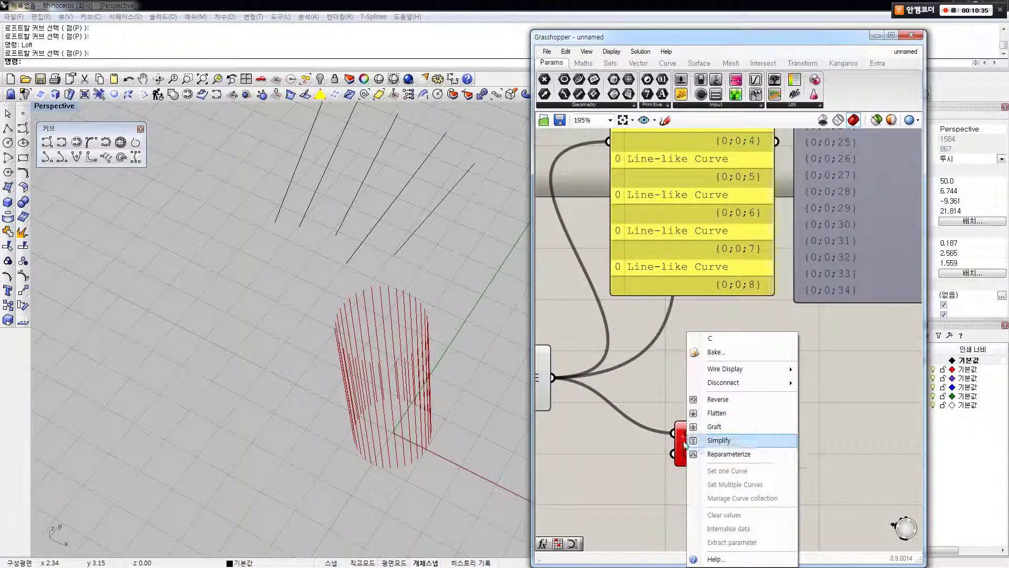
click(716, 414)
scroll(673, 416, down, 1)
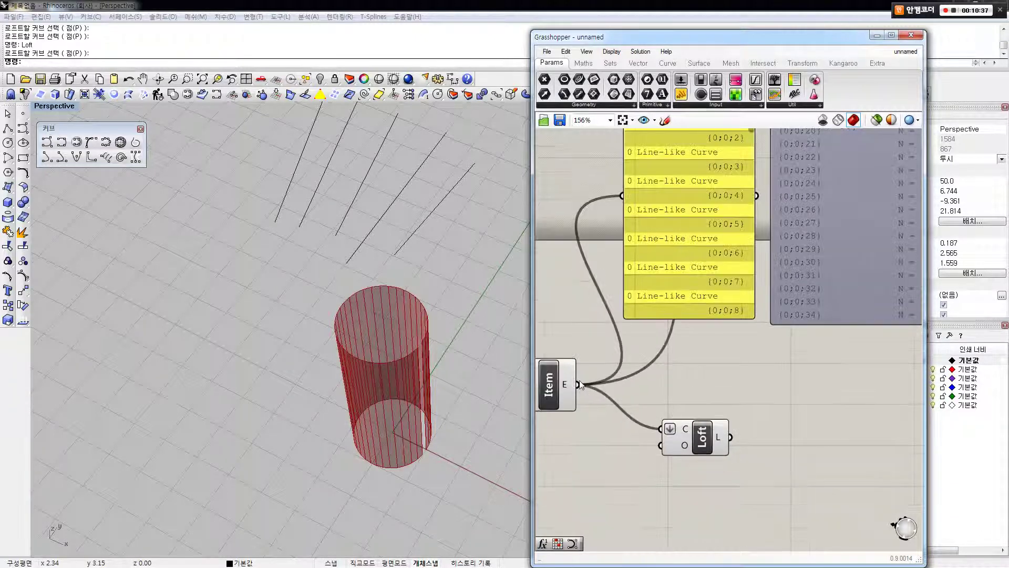
Step: Check the wire between List Item and Loft, and move Loft slightly farther from List Item
click(570, 383)
click(669, 429)
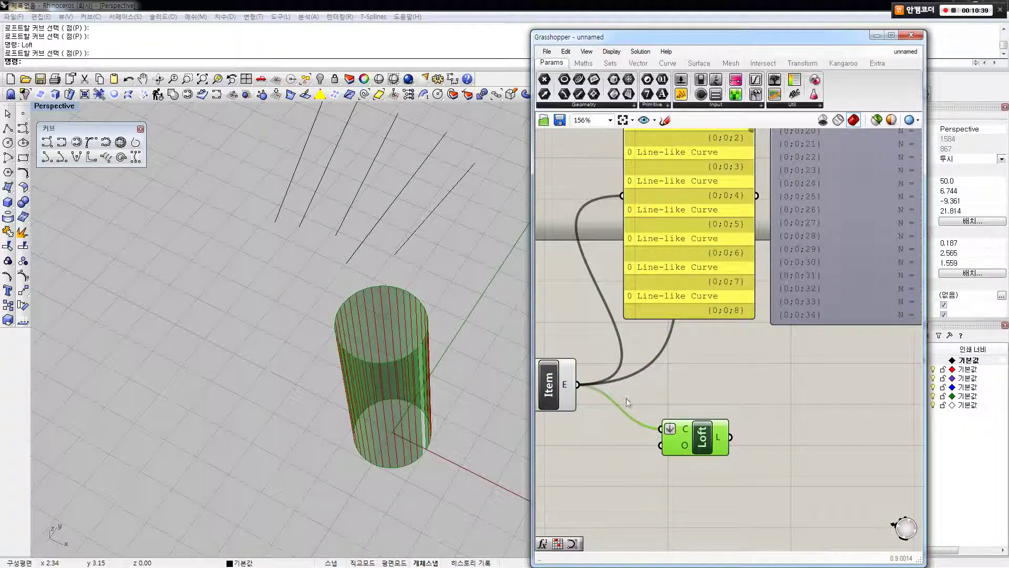
click(674, 407)
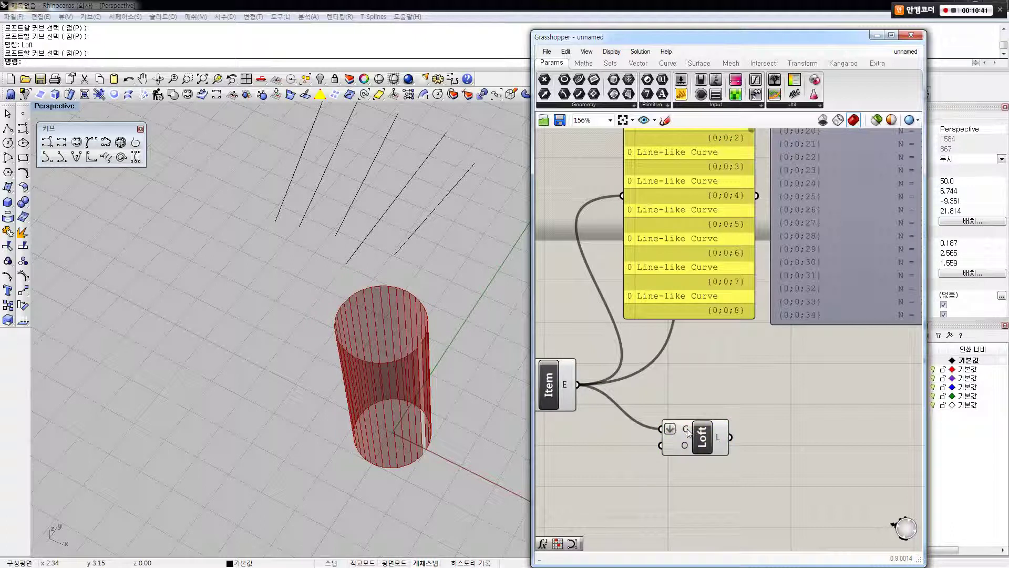
drag(689, 433, 718, 413)
click(700, 382)
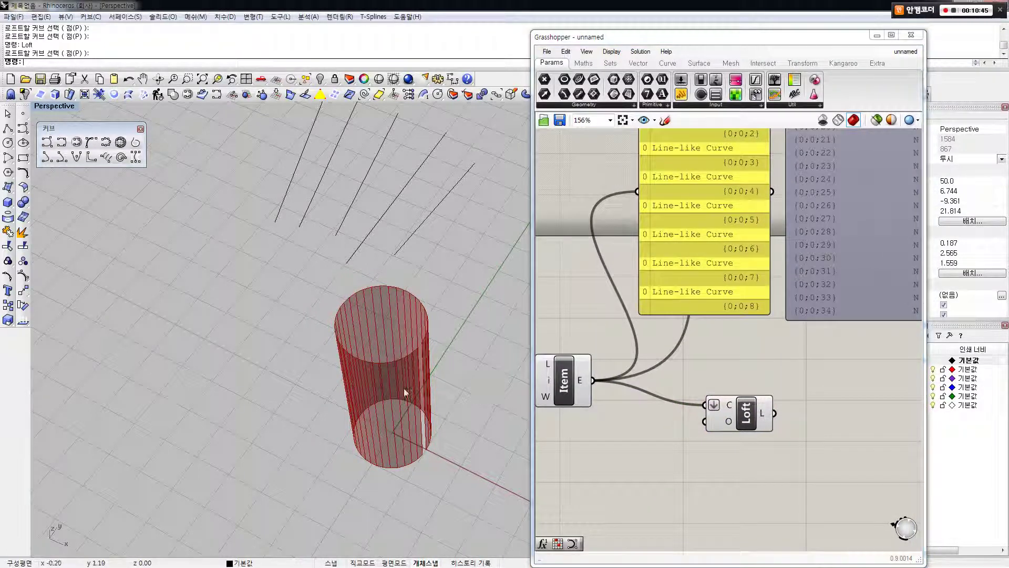
Step: Inspect the lofted cylinder up close in the Perspective viewport and review the whole Grasshopper definition
scroll(406, 391, up, 5)
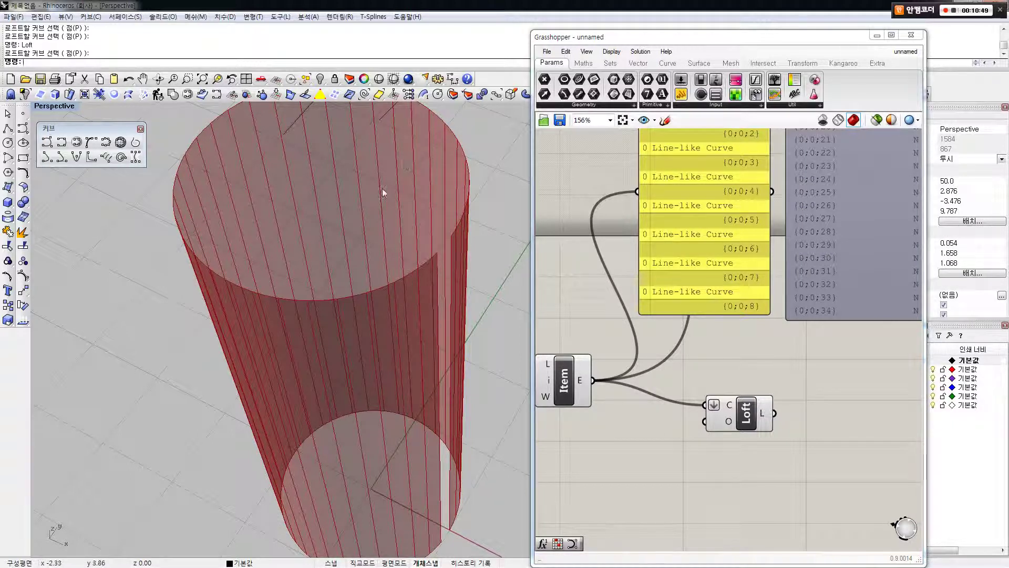
right_drag(633, 384, 655, 348)
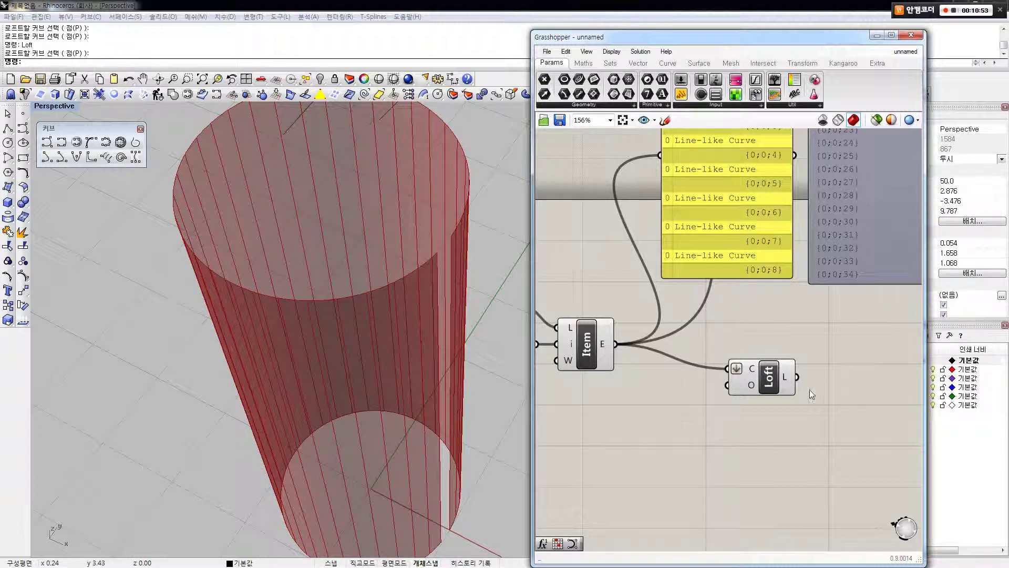
scroll(699, 399, down, 5)
right_drag(696, 399, 770, 391)
scroll(790, 394, down, 2)
scroll(790, 393, up, 1)
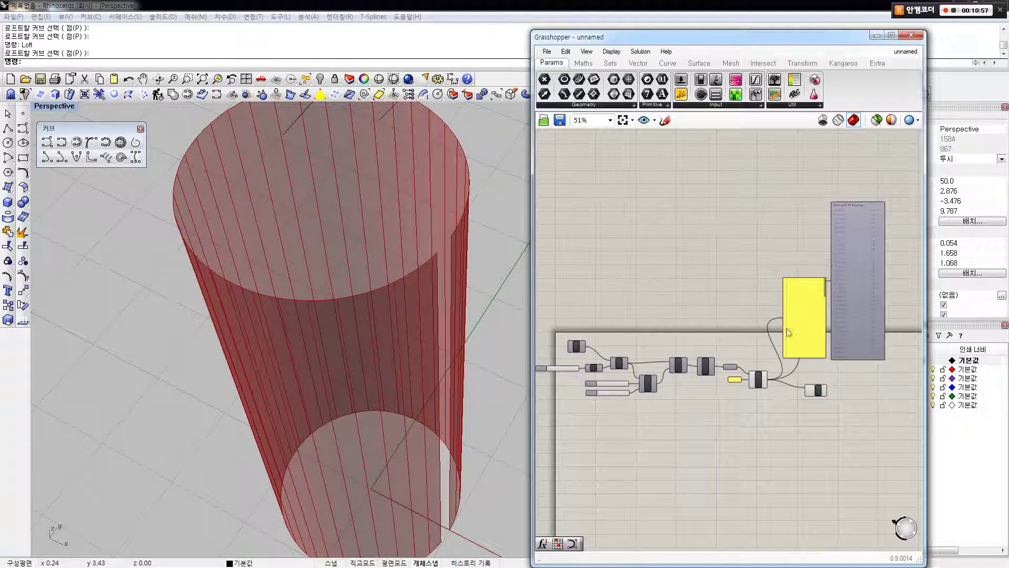
click(942, 10)
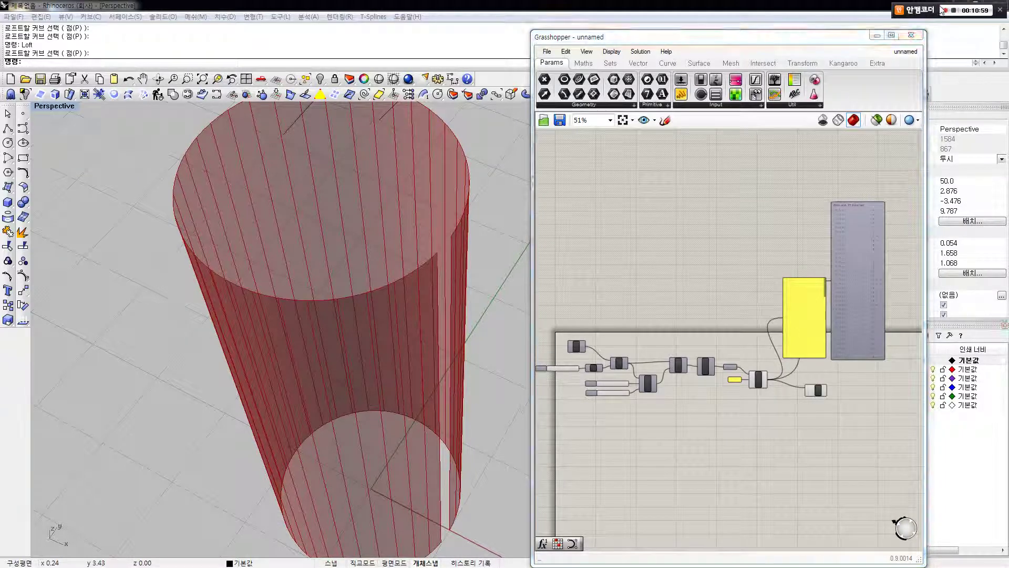